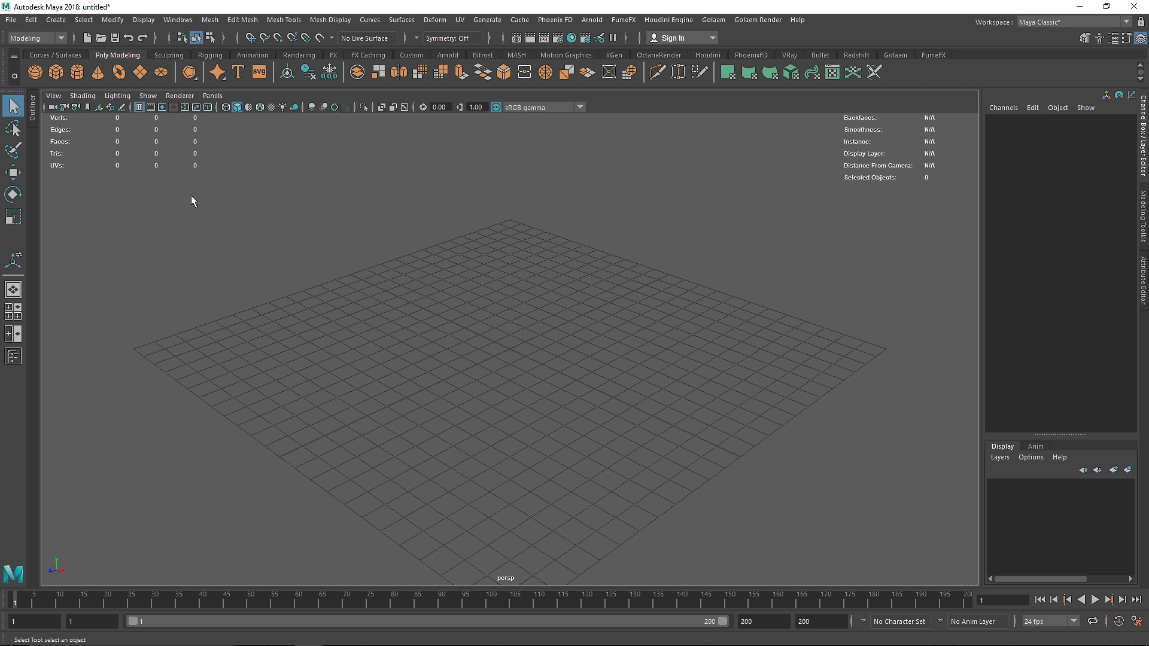
Create a polygon cylinder and set its axis subdivisions to 50
left_click(77, 72)
key("f")
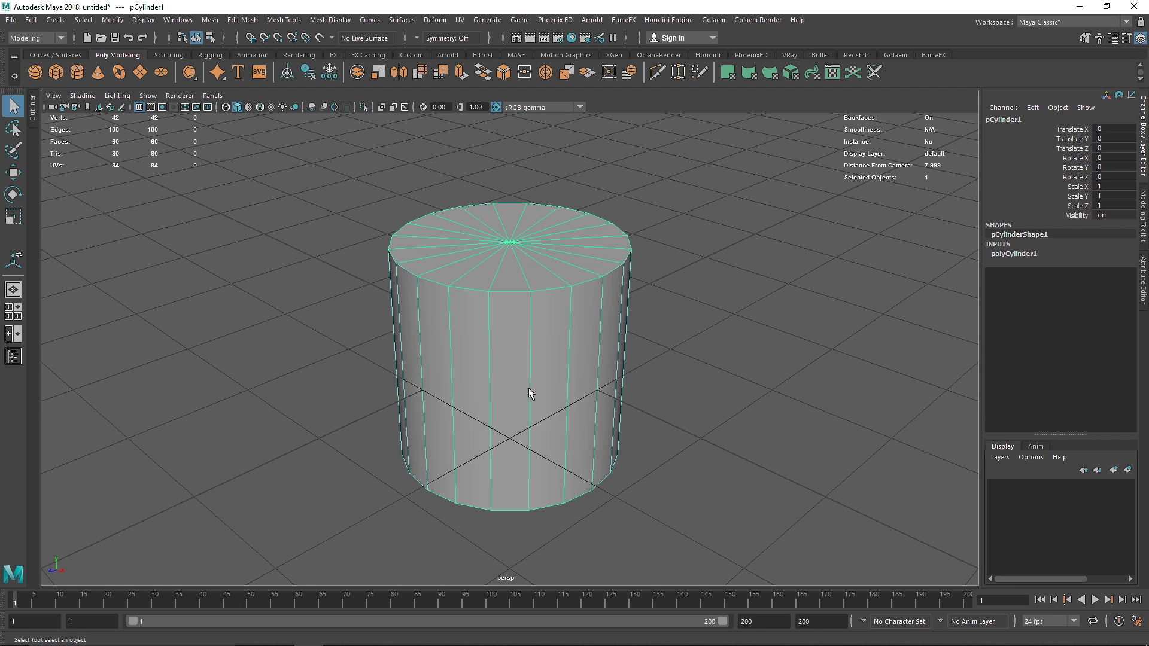
scroll(529, 388, "down", 6)
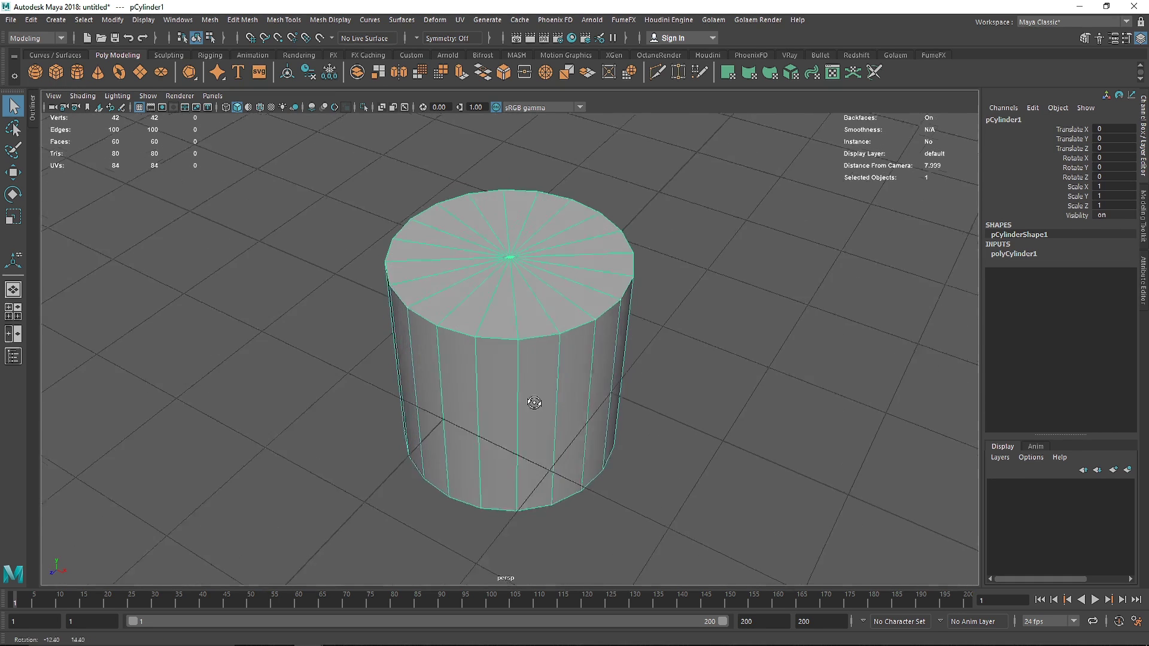
left_click(1018, 254)
left_click(1101, 282)
type("50")
key("Return")
left_click(788, 355)
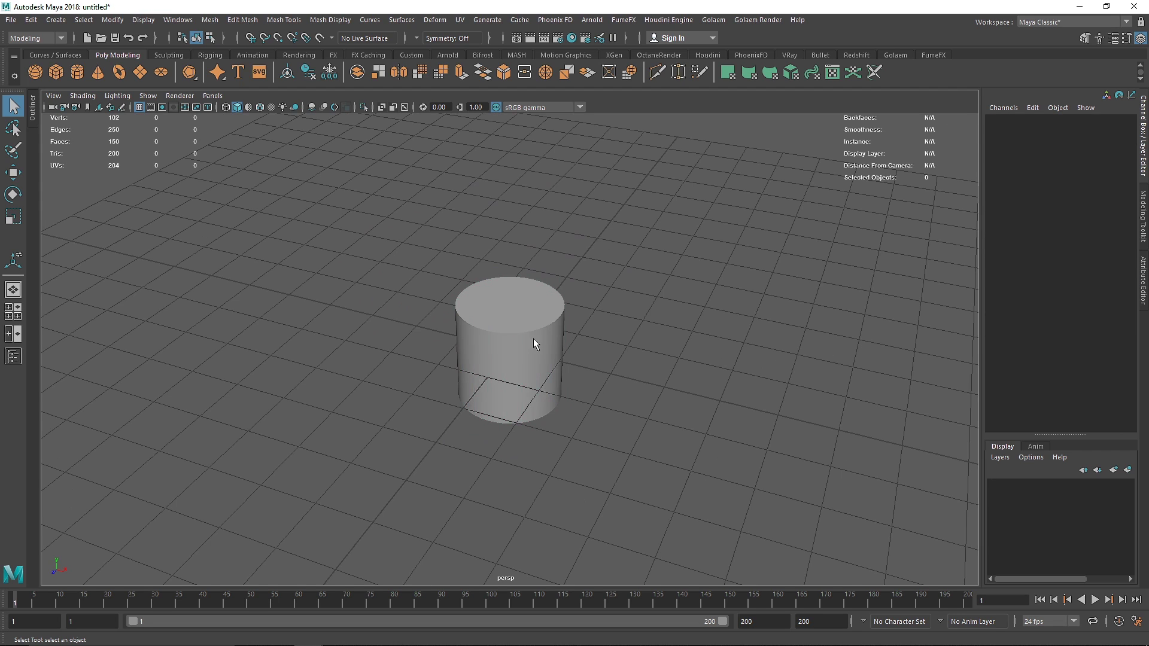
Scale the cylinder into a thin upright rod, about 0.073 in X and Z and 1.428 in Y
left_click(510, 339)
key("r")
left_click_drag(510, 347, 473, 347)
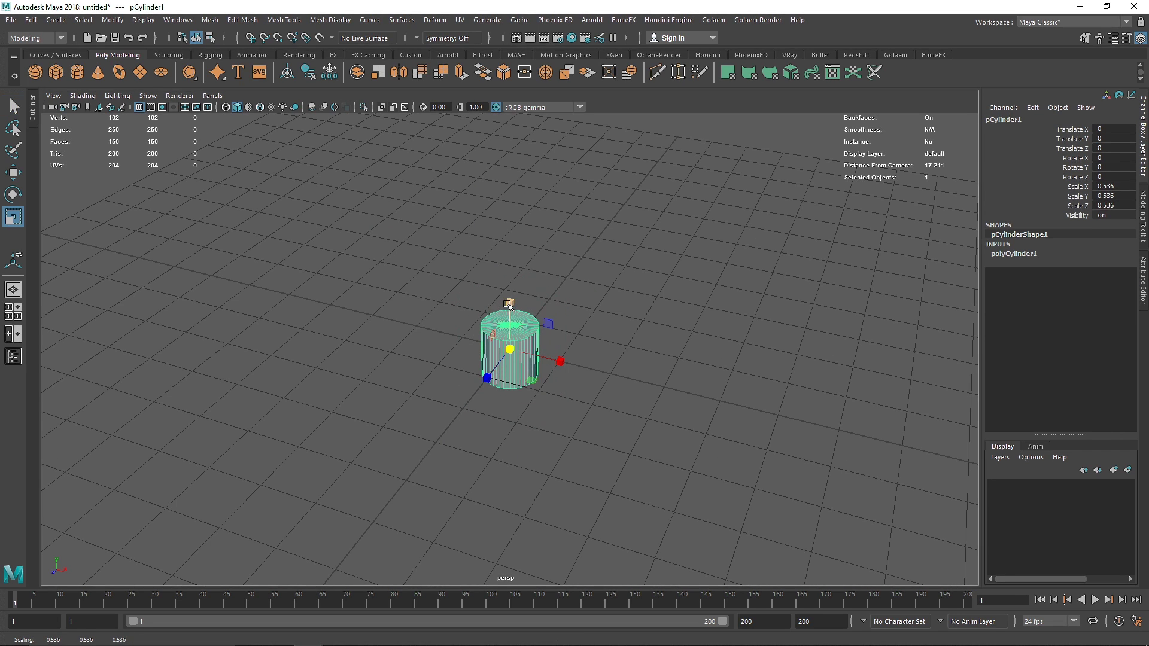
left_click_drag(510, 303, 510, 180)
left_click_drag(510, 349, 470, 354)
left_click_drag(510, 303, 505, 170)
left_click_drag(510, 349, 417, 377)
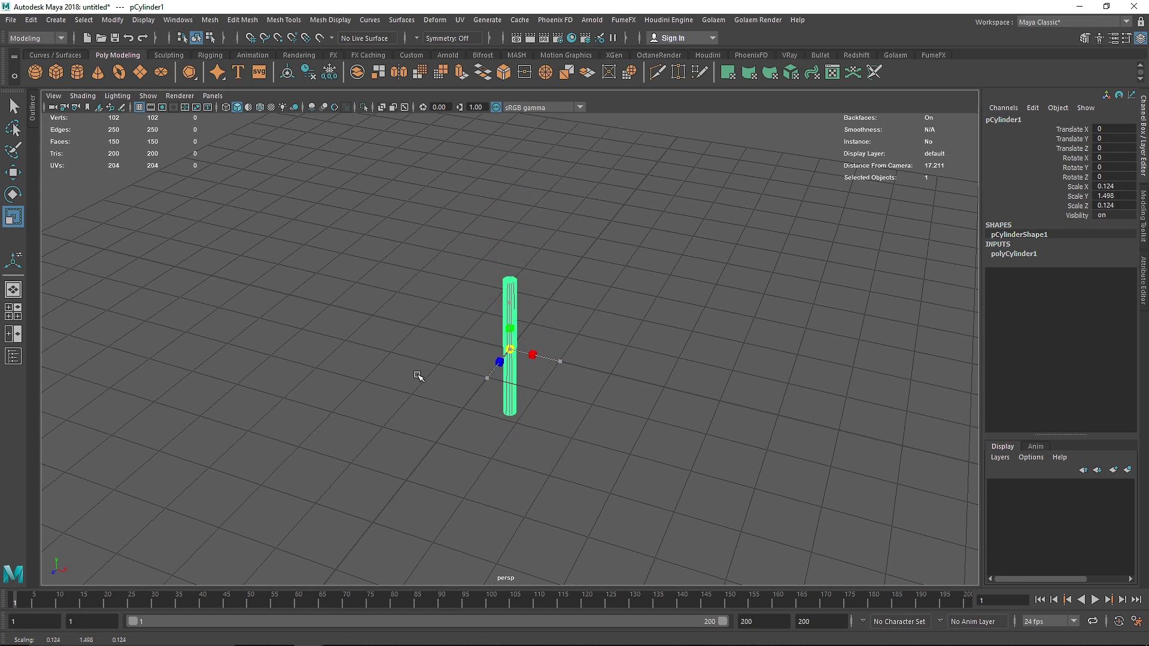
left_click_drag(510, 317, 502, 281)
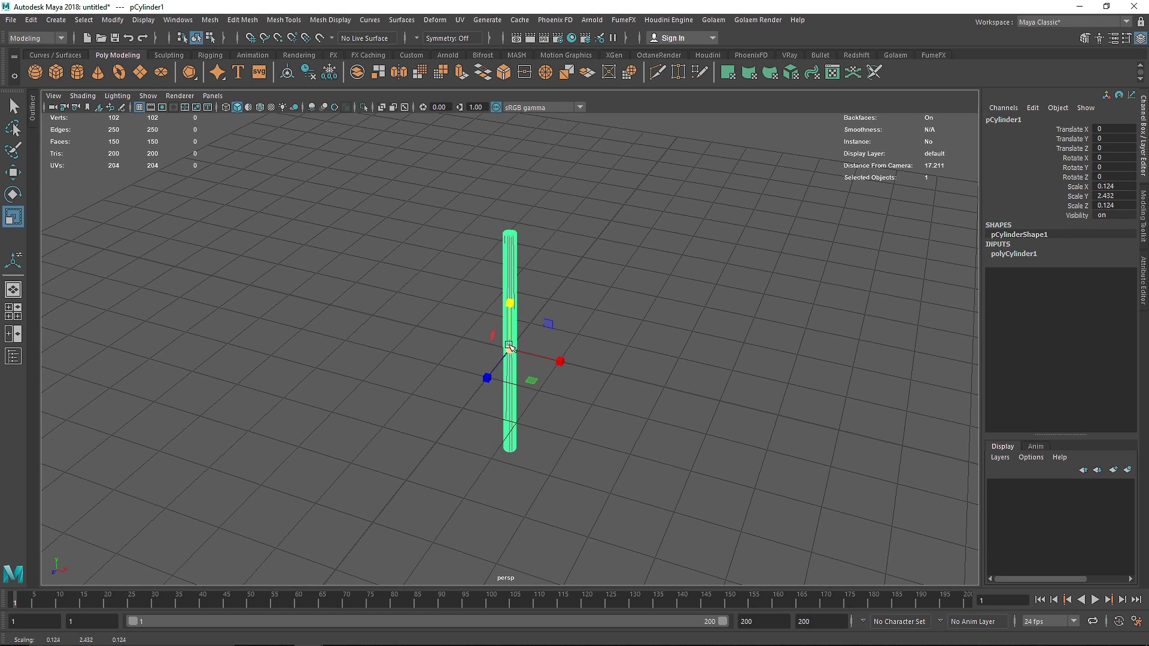
left_click_drag(510, 349, 481, 351)
Adjust the rod's height to a Y scale of about 1.491
left_click(566, 285)
left_click_drag(567, 285, 486, 357, "alt")
left_click(515, 329)
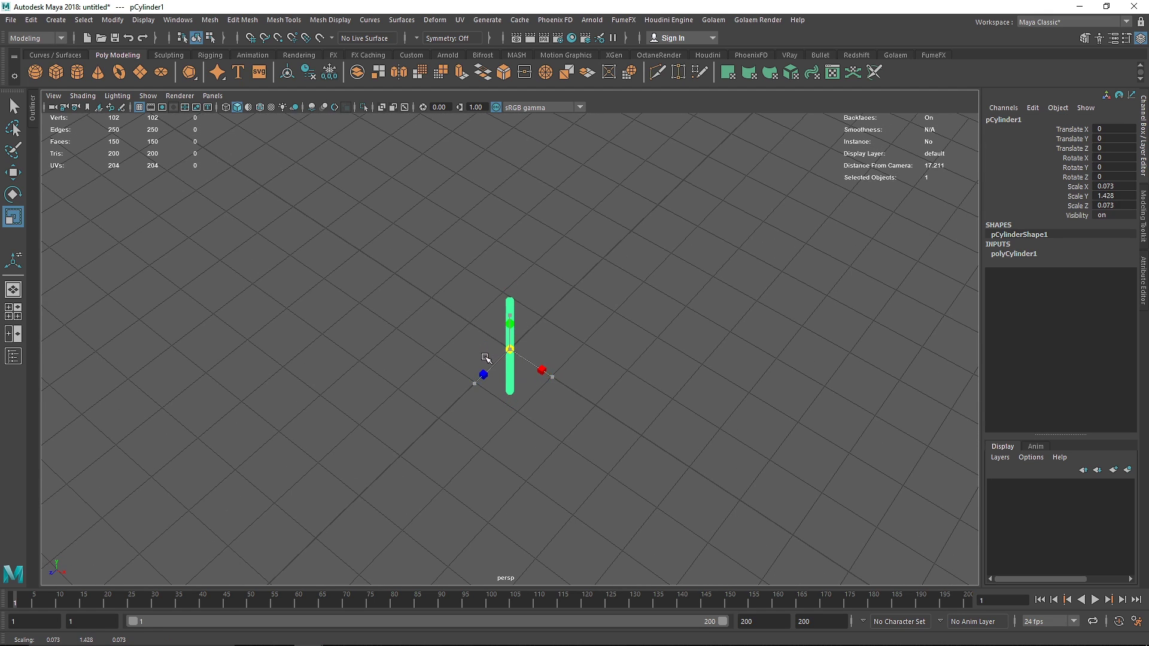
left_click_drag(510, 319, 519, 385)
left_click(522, 334)
left_click(502, 337)
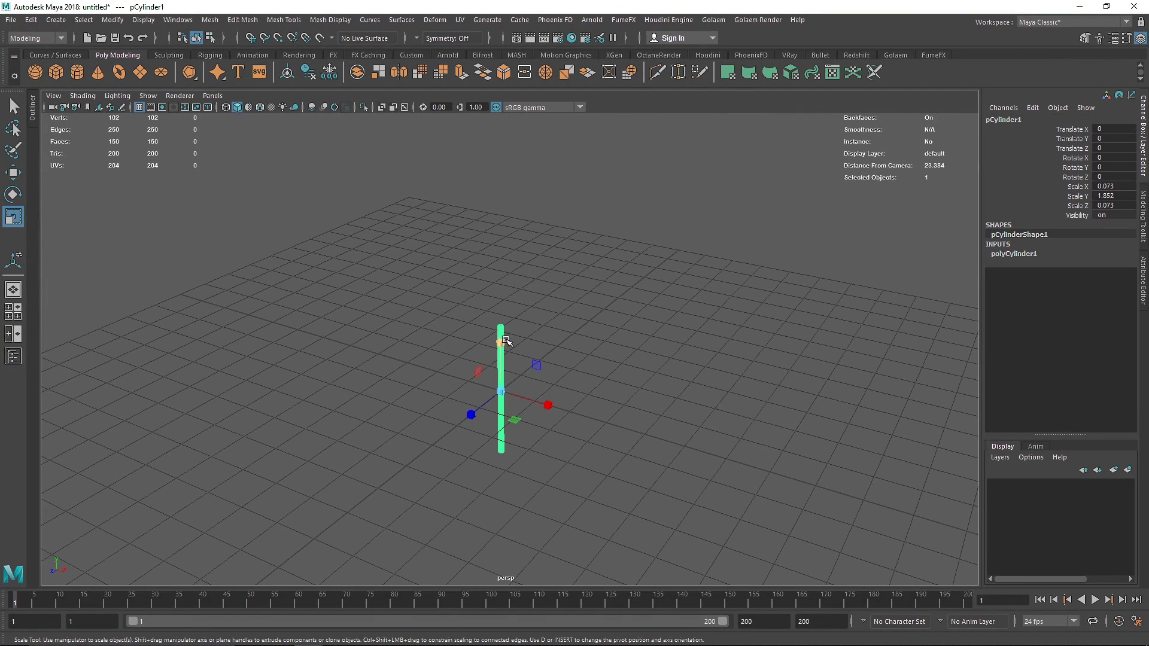
left_click(534, 341)
left_click(505, 357)
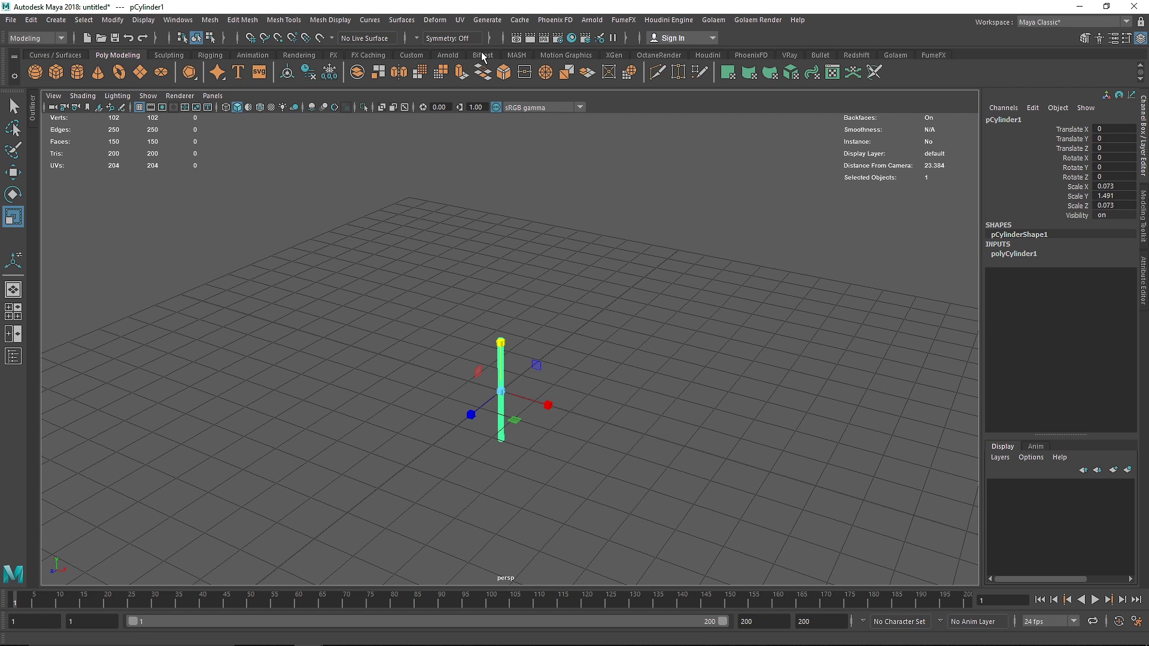
Check in the Plug-in Manager whether the MASH.mll plug-in is loaded and set to load automatically
left_click(515, 56)
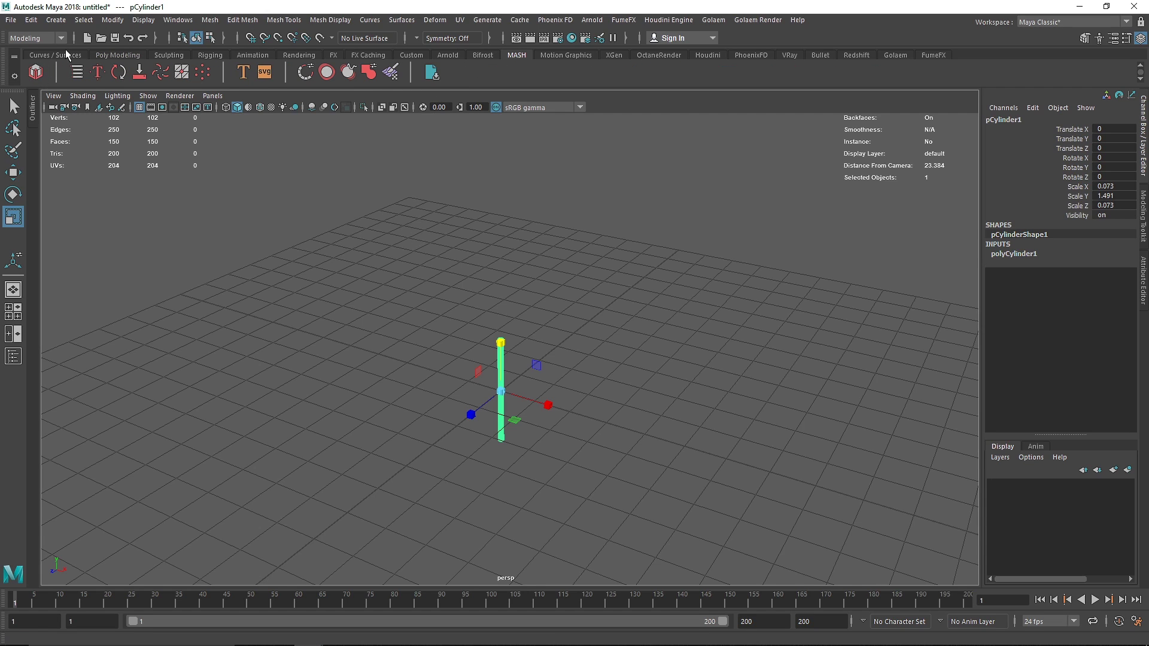
left_click(162, 23)
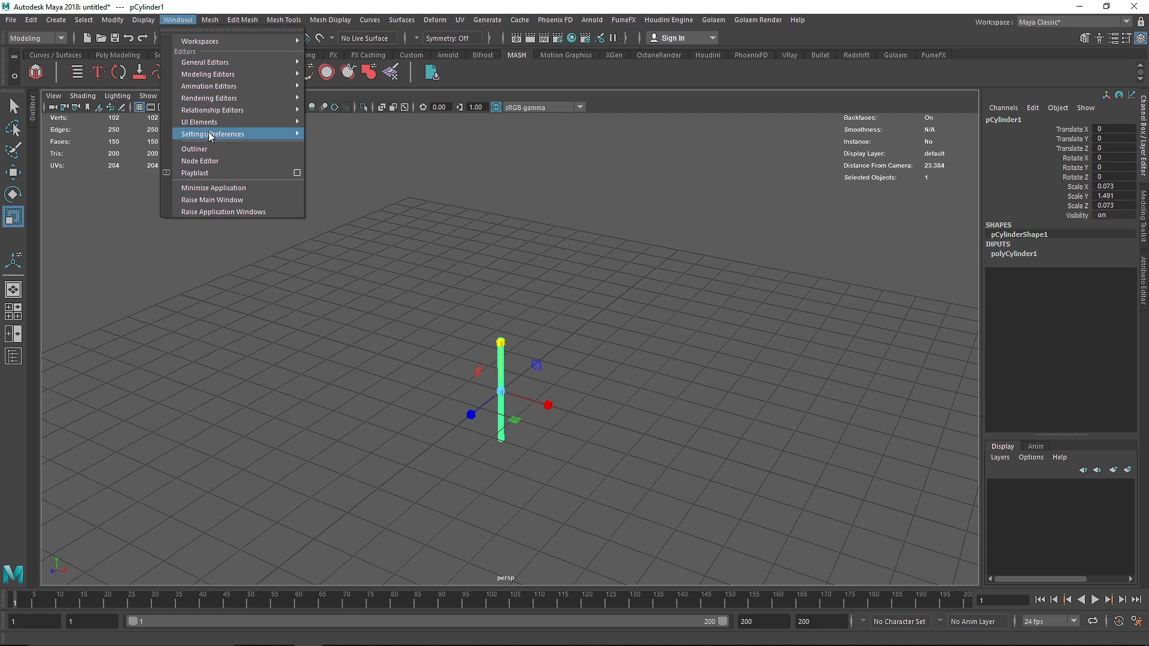
mouse_move(221, 134)
left_click(345, 222)
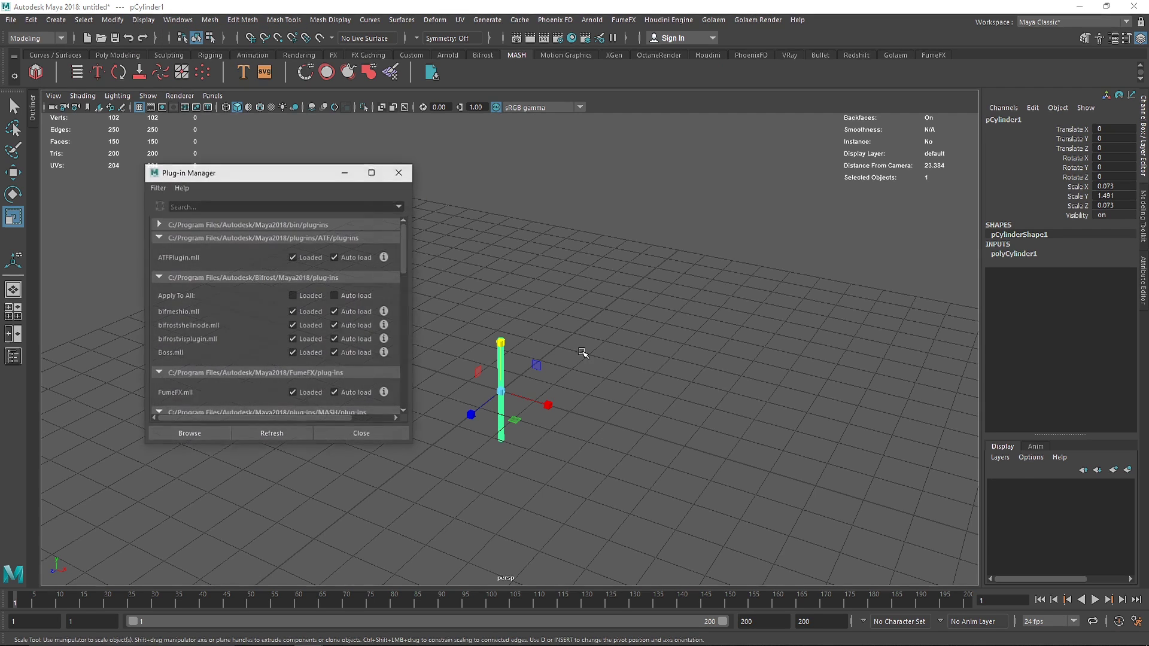
left_click_drag(408, 260, 407, 371)
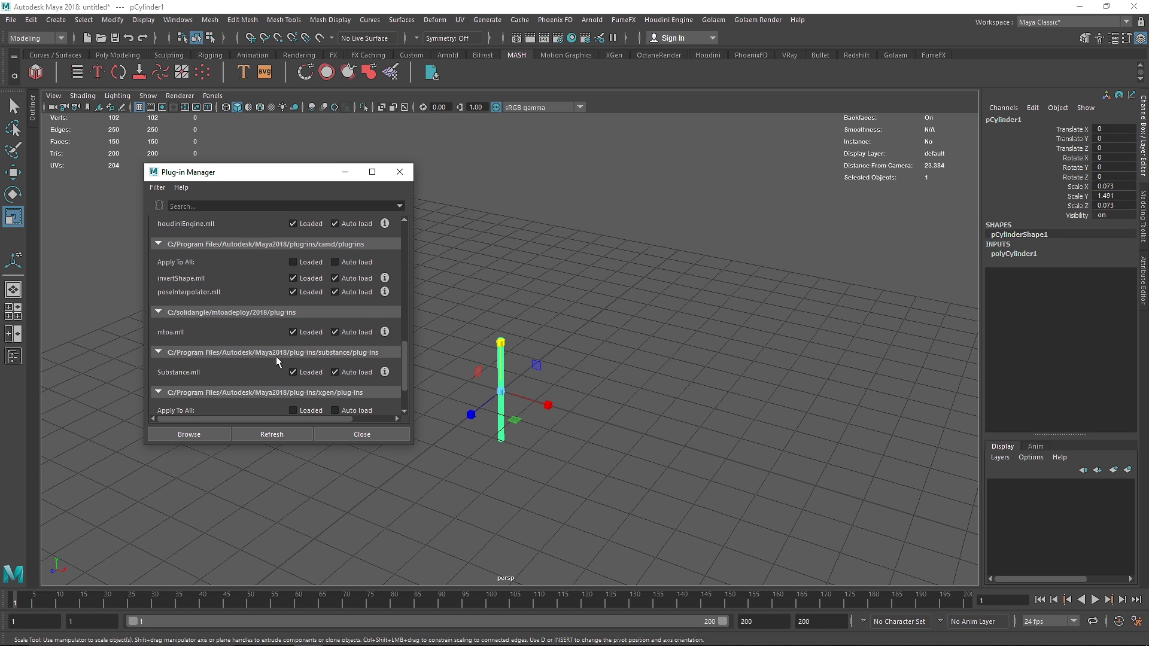
scroll(251, 380, "down", 2)
scroll(249, 379, "up", 5)
scroll(250, 379, "up", 5)
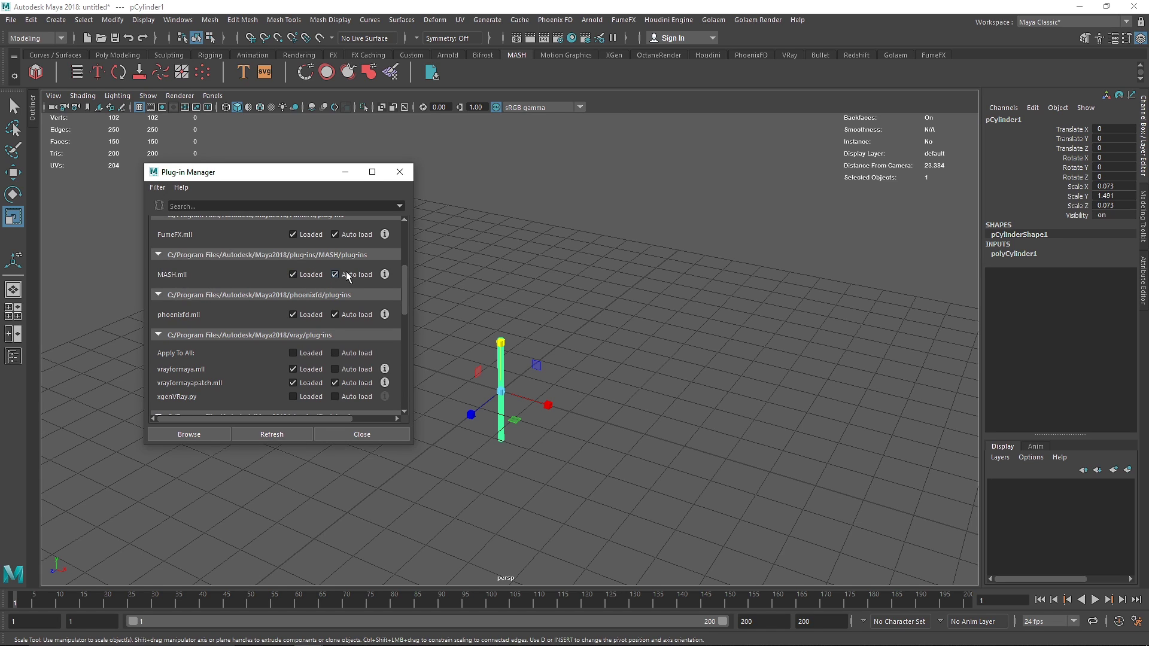
left_click(362, 435)
Create a MASH network from the rod and select the resulting mesh of copies
left_click(36, 72)
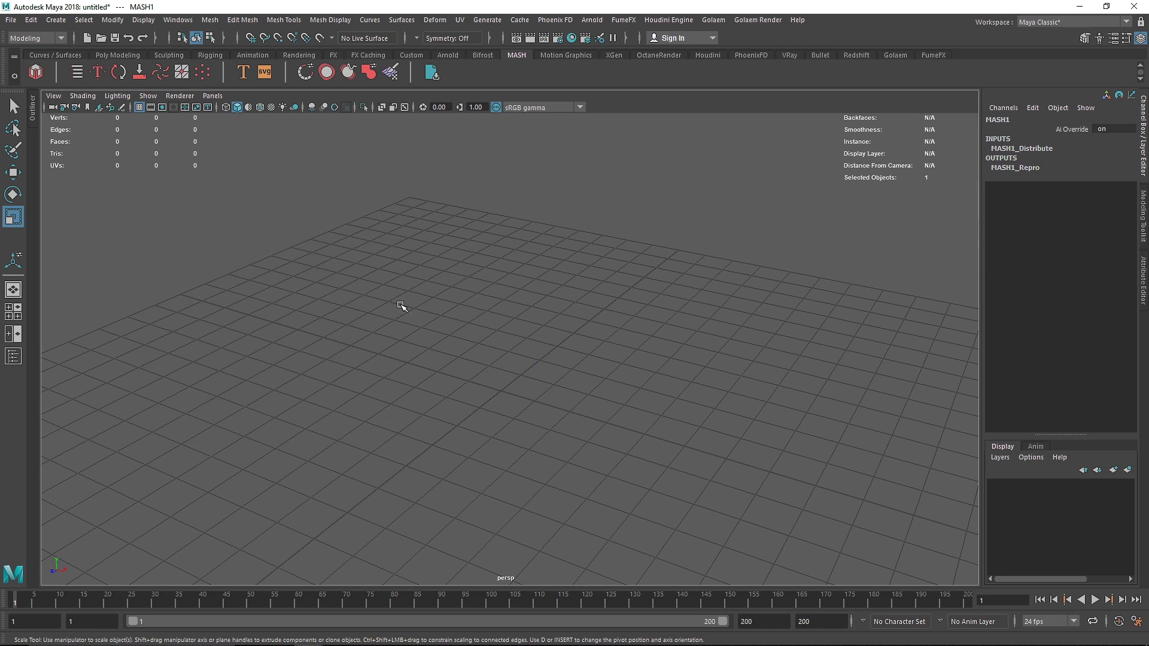
left_click_drag(541, 359, 623, 357, "alt")
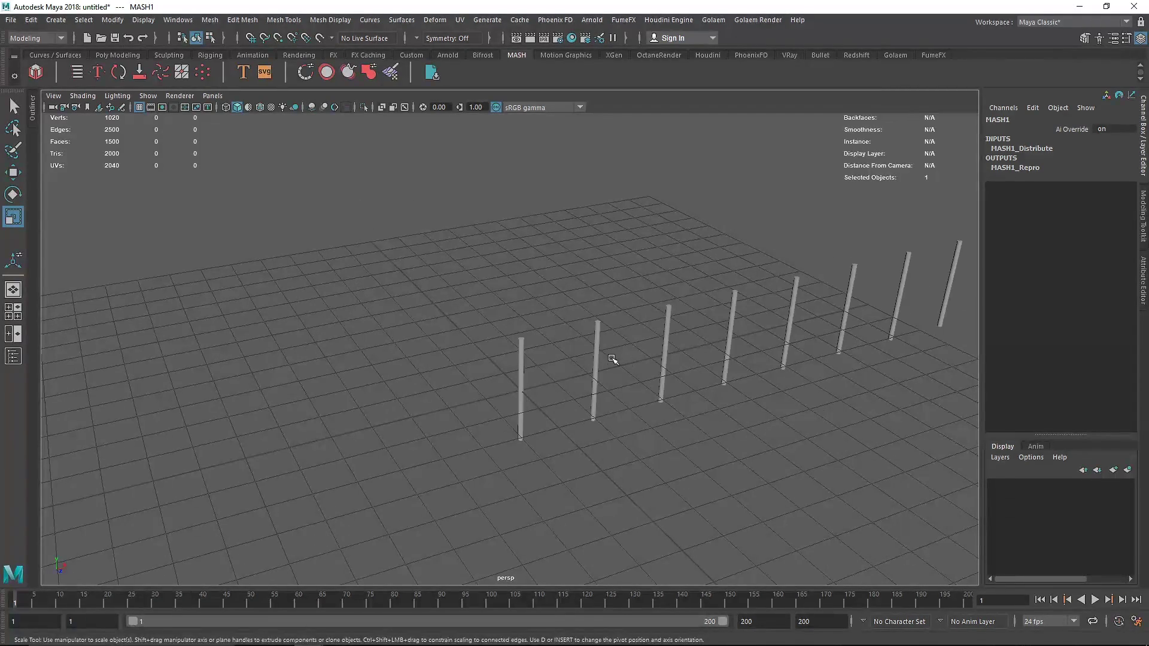
left_click_drag(424, 296, 593, 420)
middle_click_drag(775, 428, 668, 456, "alt")
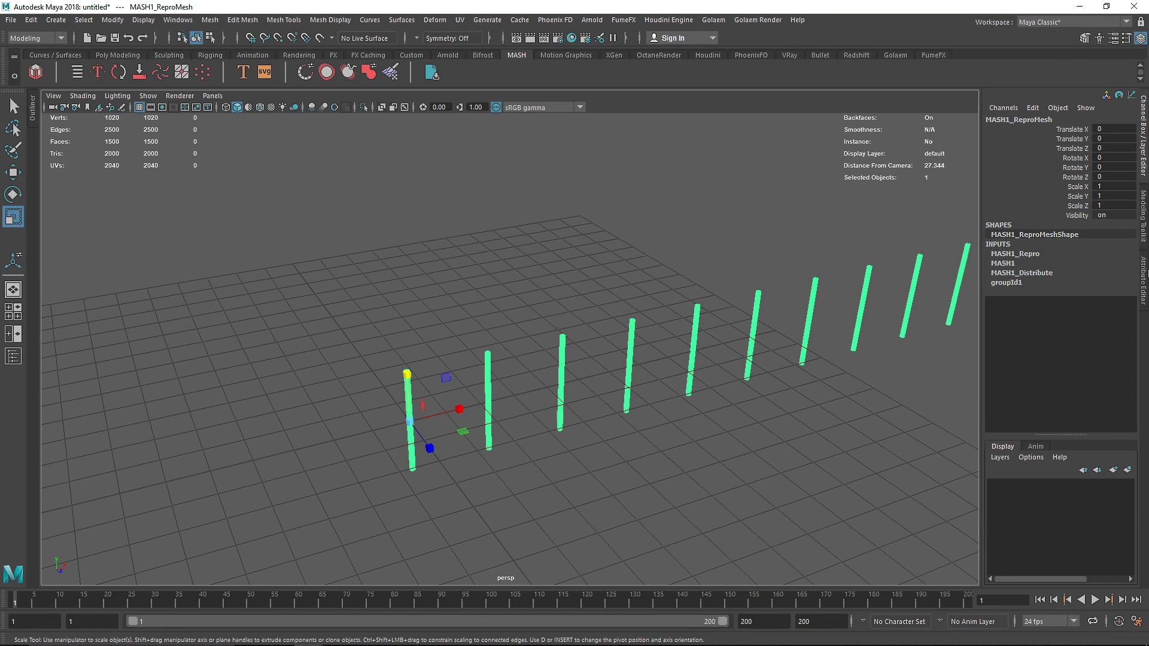
Set the distribution type of the MASH Distribute node to Grid
left_click(1143, 272)
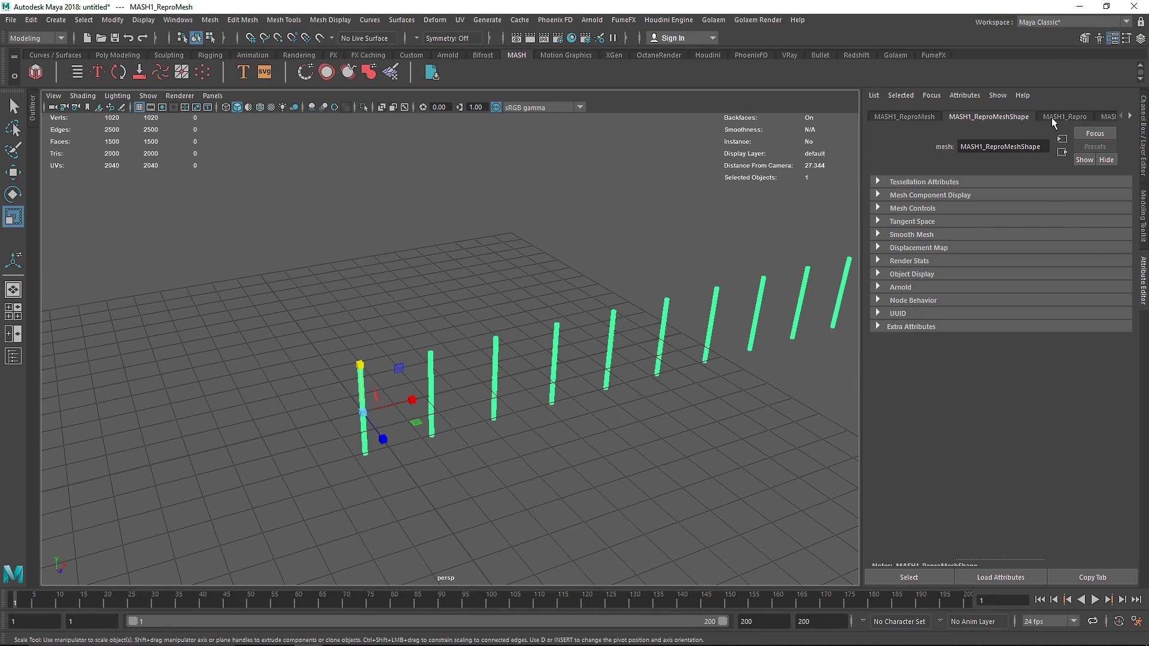
scroll(1052, 117, "down", 3)
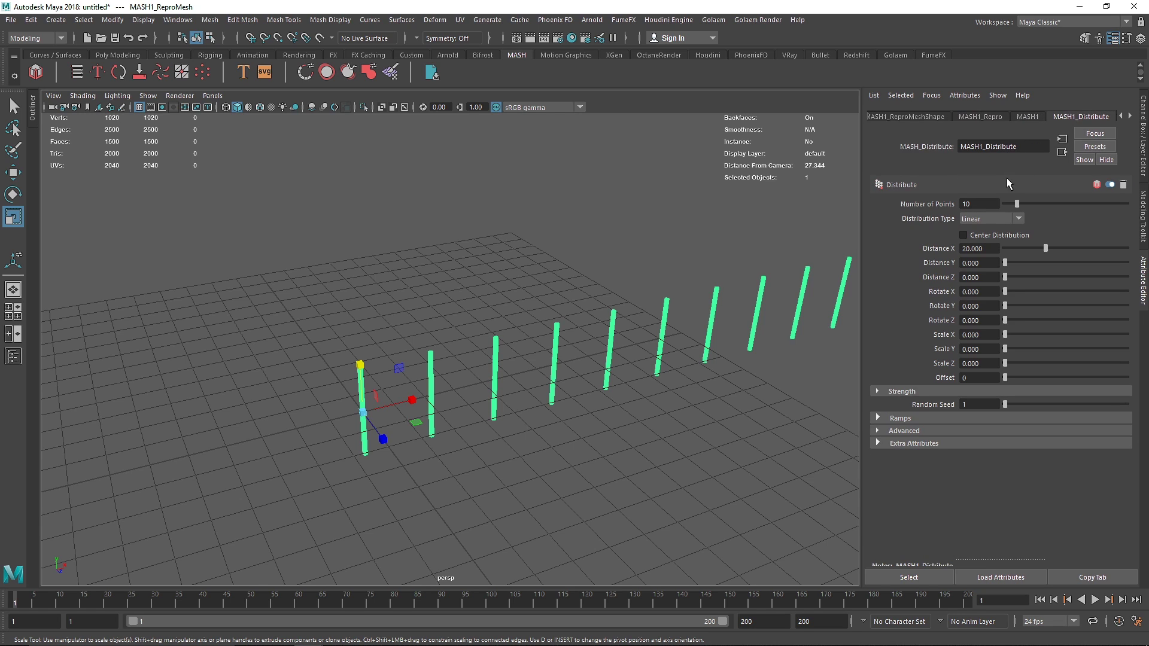
left_click_drag(629, 313, 714, 279, "alt")
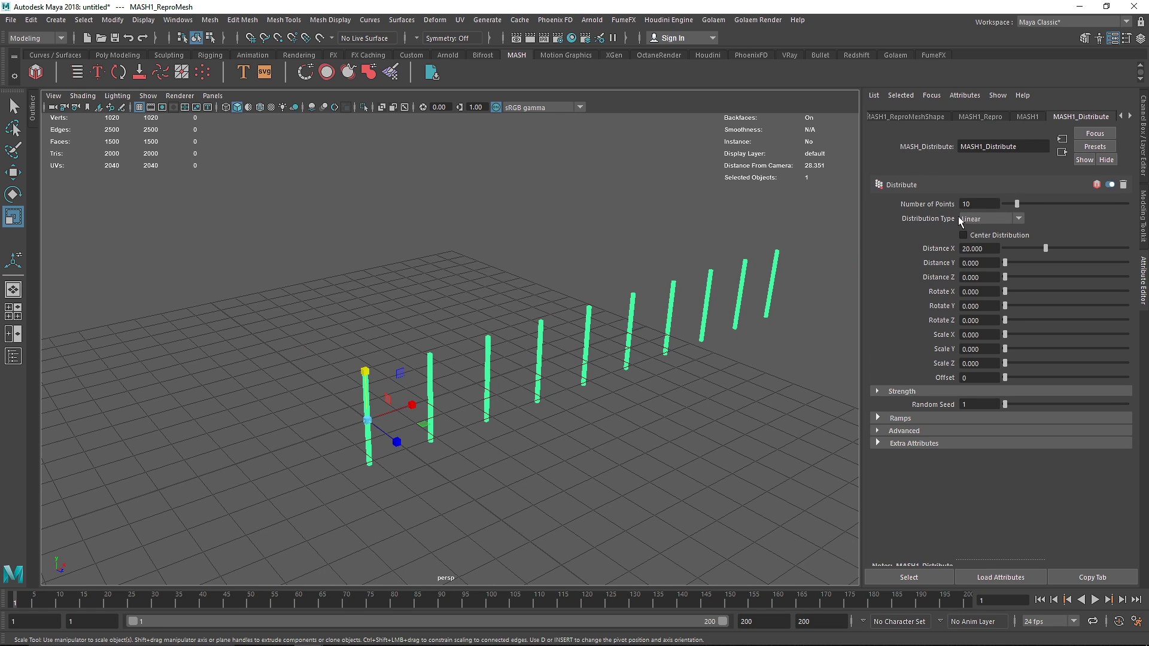
left_click(989, 219)
left_click(991, 304)
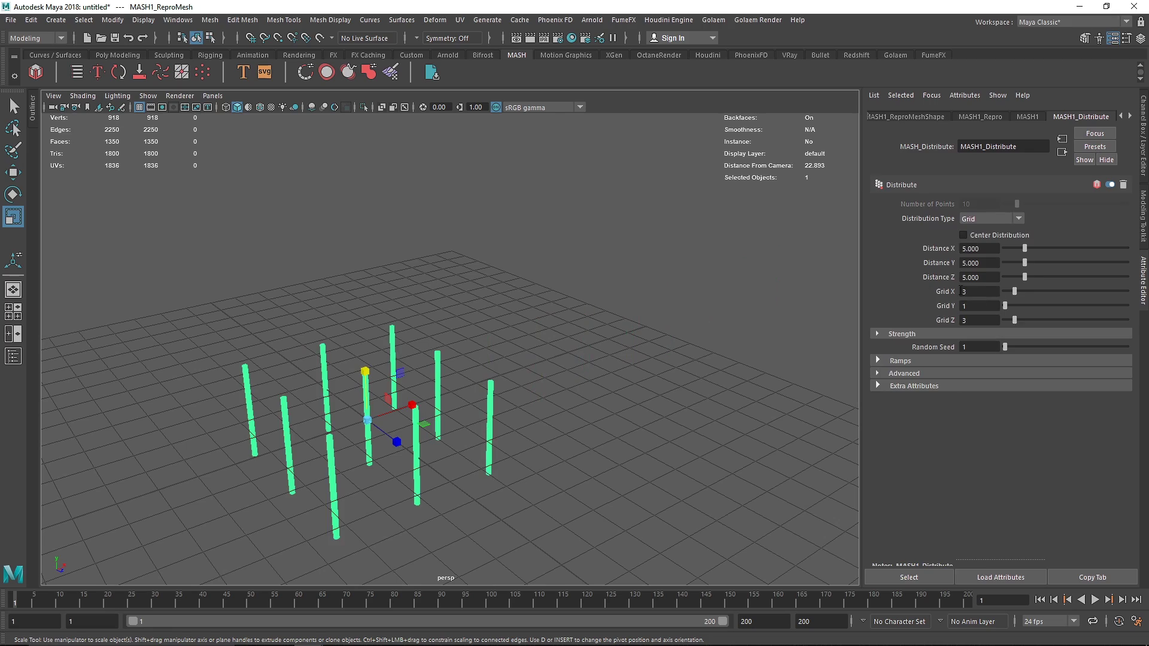
Try Grid Y counts of 3 and 2 on the rod grid, then return Grid Y to 1
left_click_drag(431, 335, 402, 343, "alt")
scroll(383, 344, "up", 3)
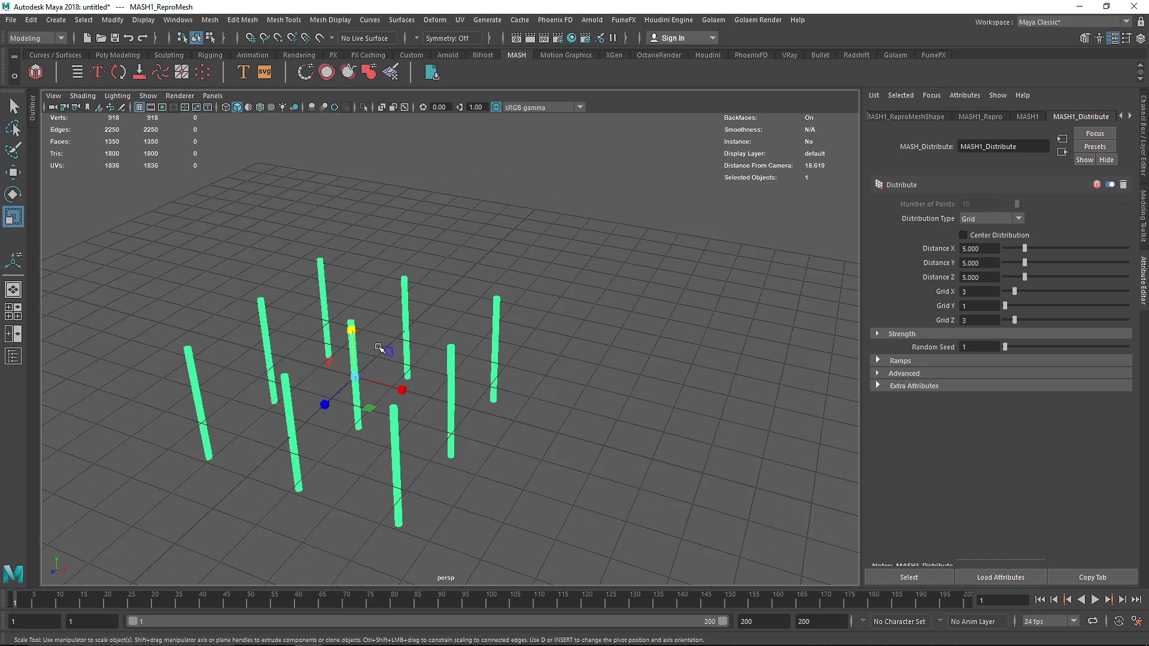
middle_click_drag(381, 346, 496, 353, "alt")
left_click(984, 292)
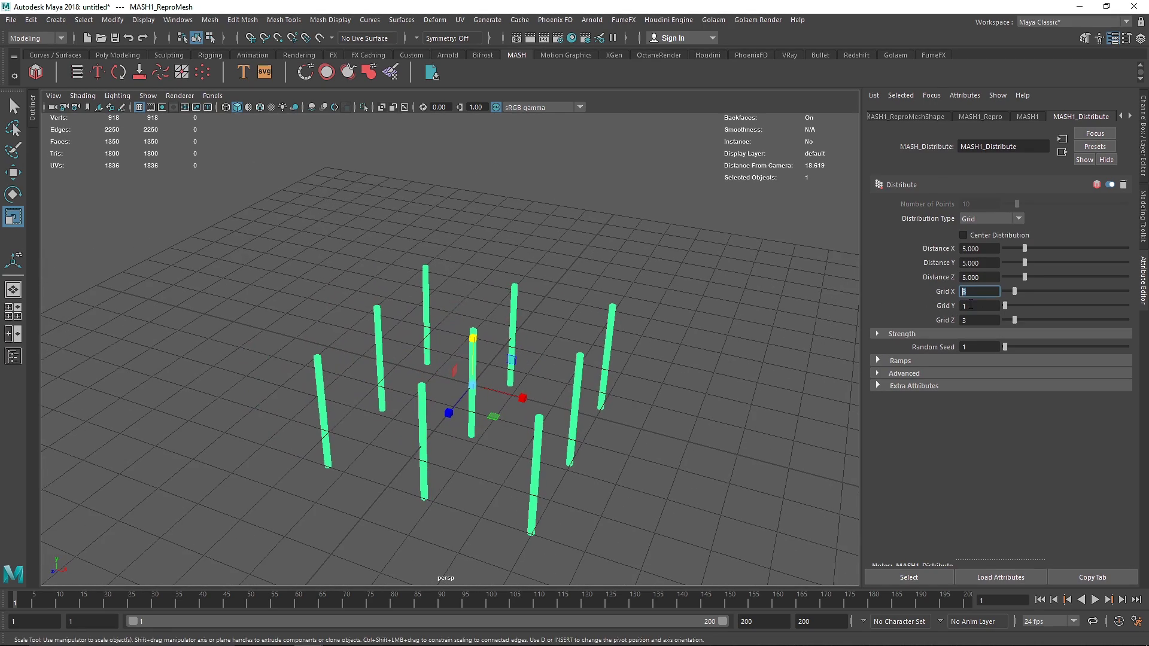
left_click(977, 305)
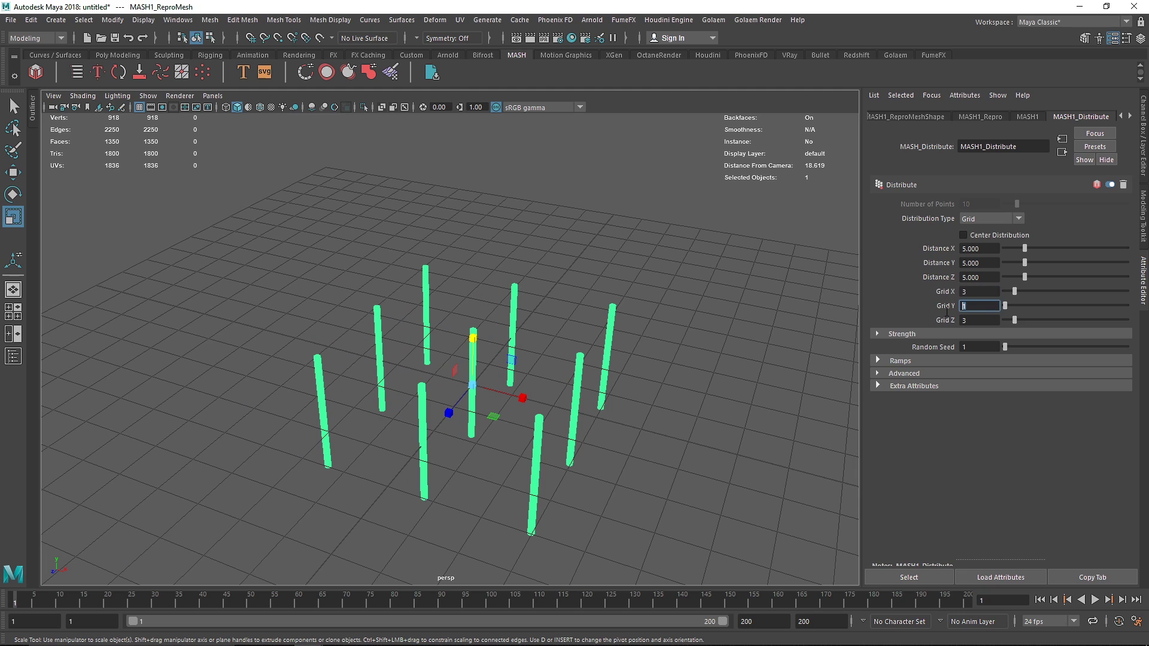
left_click(983, 319)
left_click_drag(1010, 308, 1018, 307)
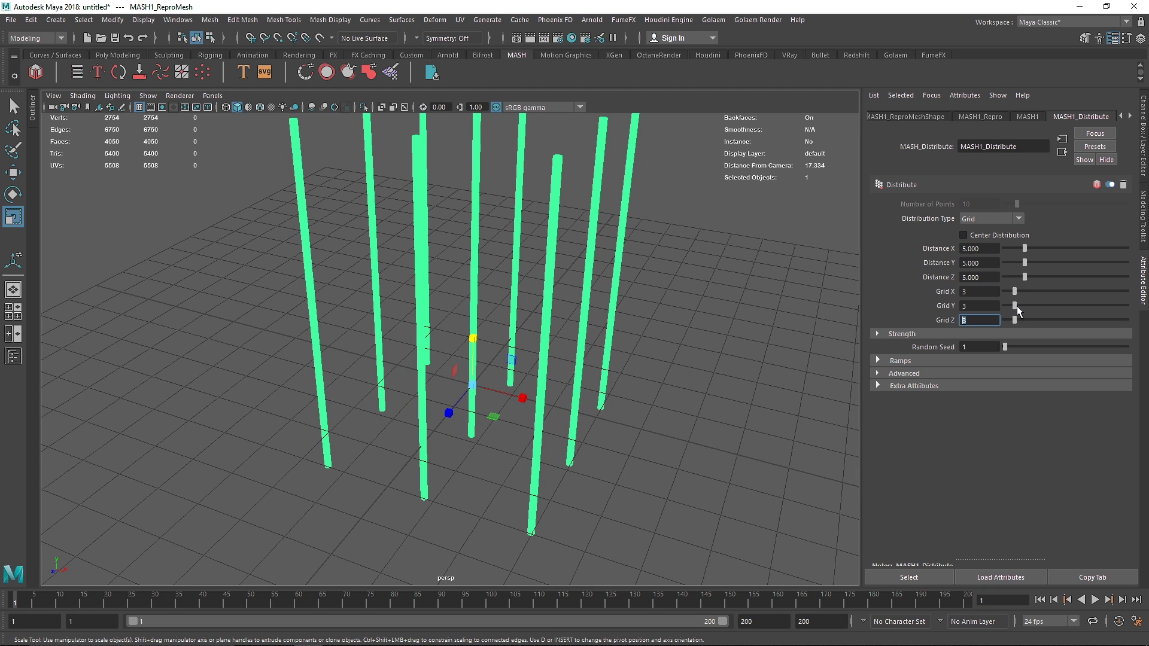
right_click_drag(699, 328, 662, 334, "alt")
left_click_drag(662, 334, 636, 333, "alt")
left_click_drag(1013, 308, 1011, 310)
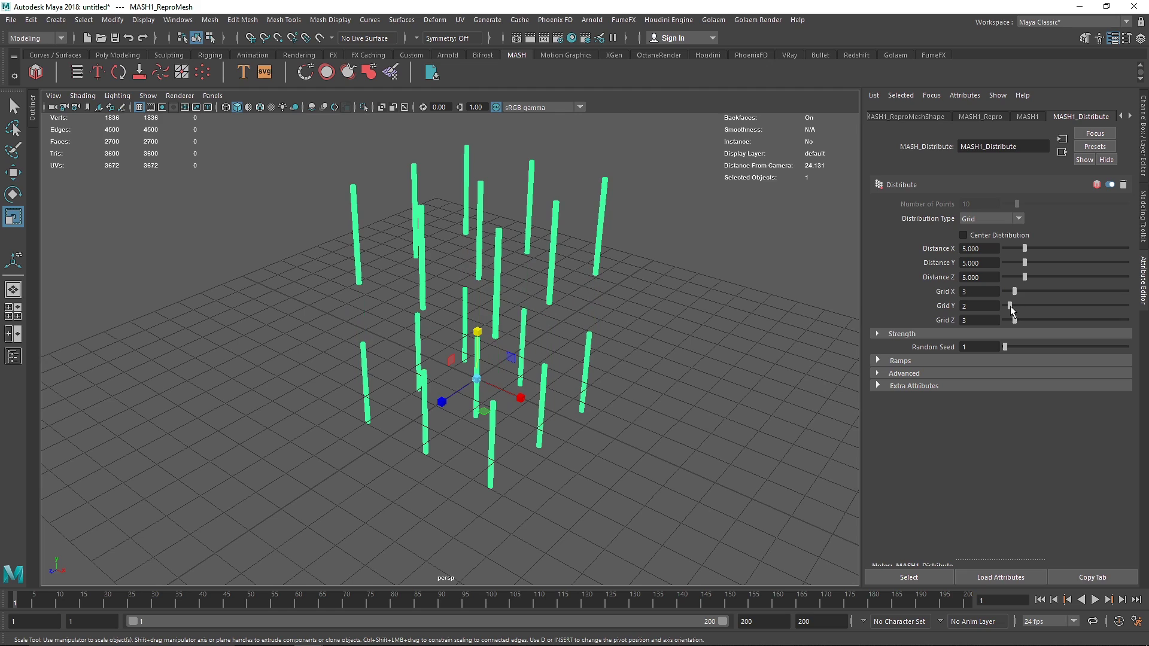
left_click_drag(620, 313, 622, 290, "alt")
mouse_move(1010, 307)
left_mouse_down()
mouse_move(1020, 308)
mouse_move(1004, 308)
left_mouse_up()
scroll(518, 370, "up", 3)
left_click_drag(574, 345, 521, 375, "alt")
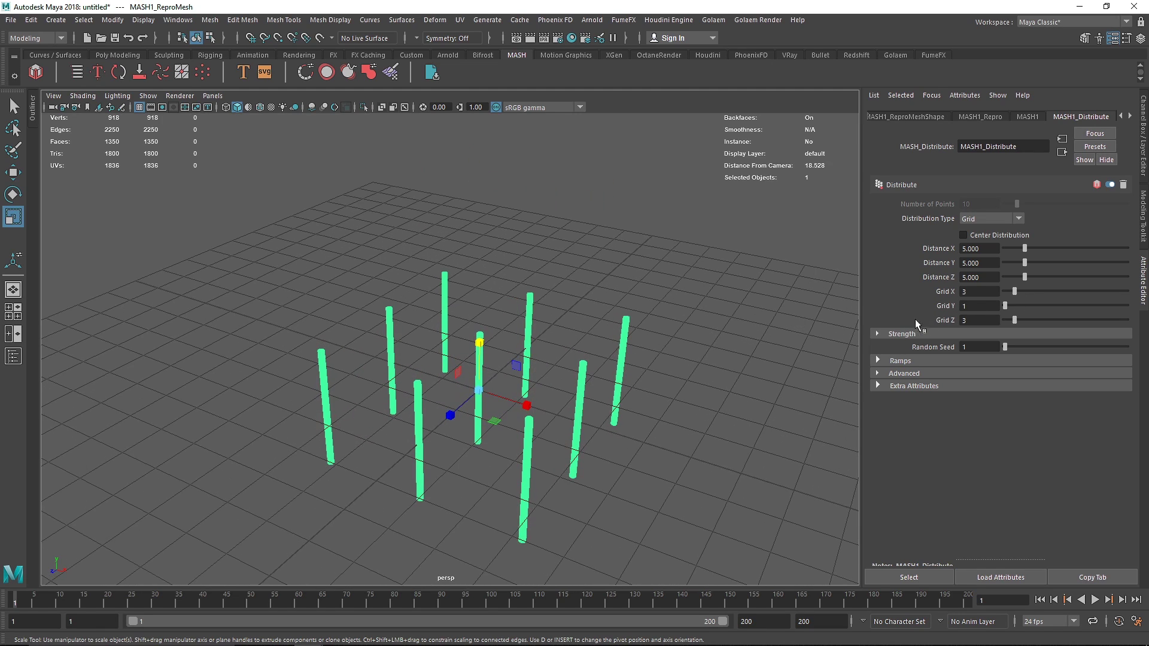
Set both Grid X and Grid Z of the rod distribution to 20
left_click_drag(973, 321, 938, 297)
type("20")
key("Tab")
left_click(639, 333)
scroll(514, 345, "up", 4)
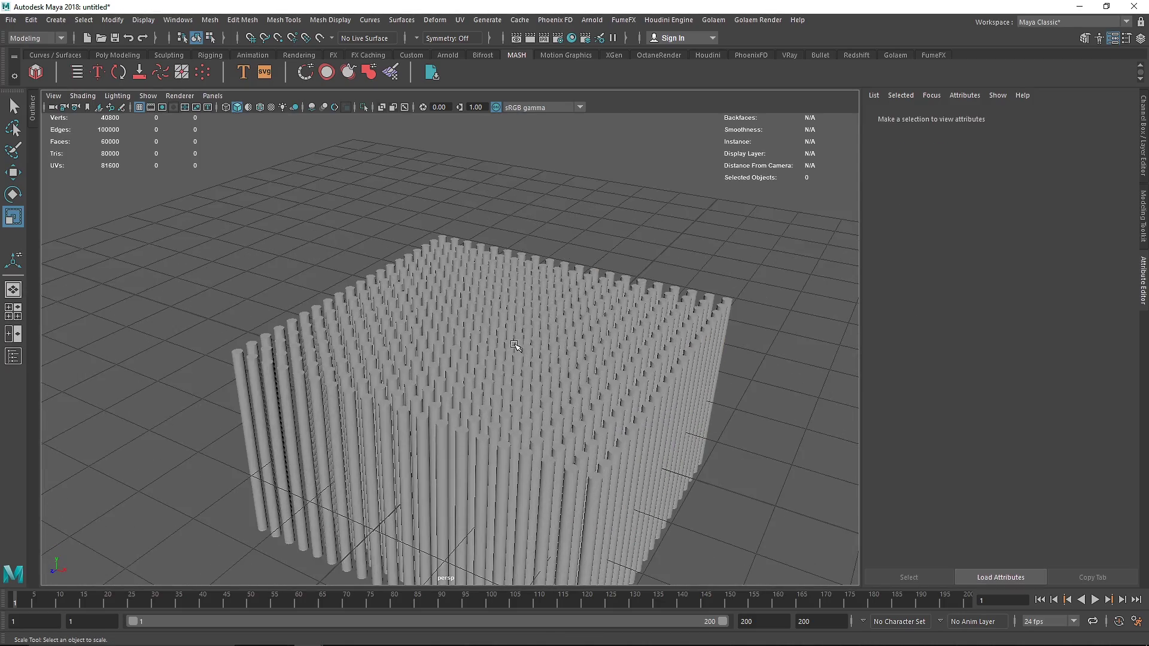
mouse_move(515, 345)
left_mouse_down("alt")
mouse_move(513, 404)
mouse_move(512, 367)
left_mouse_up("alt")
left_click(512, 367)
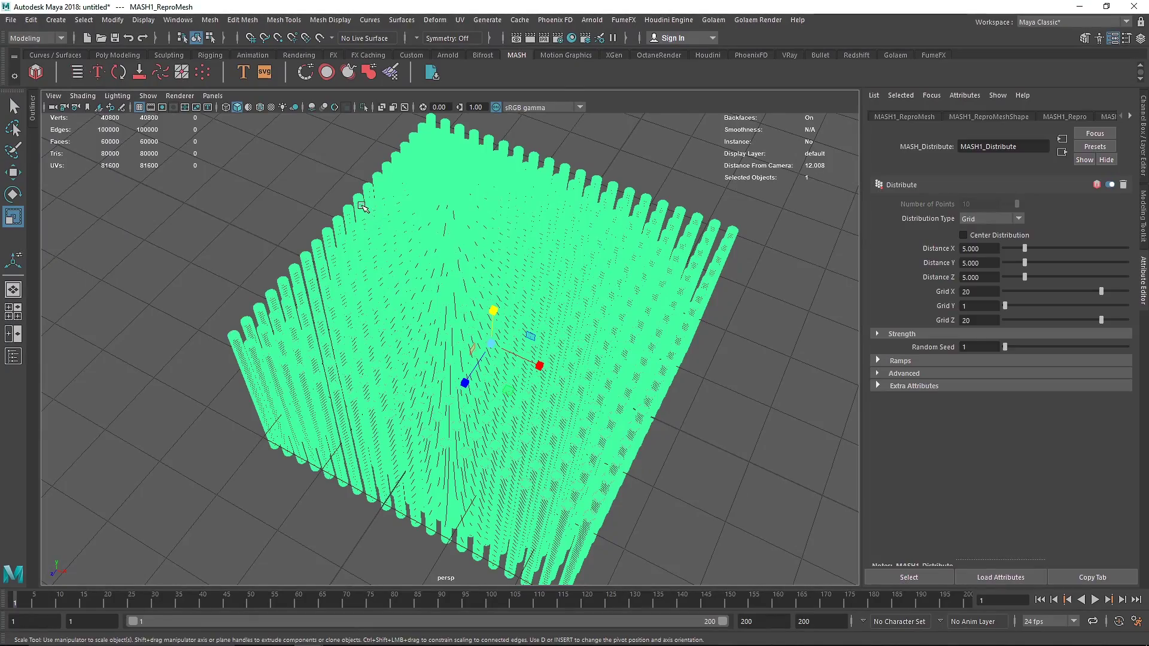
Using the top view to judge the spacing, set Distance X and Distance Z of the grid to 3
key("space")
key("space")
scroll(546, 254, "up", 5)
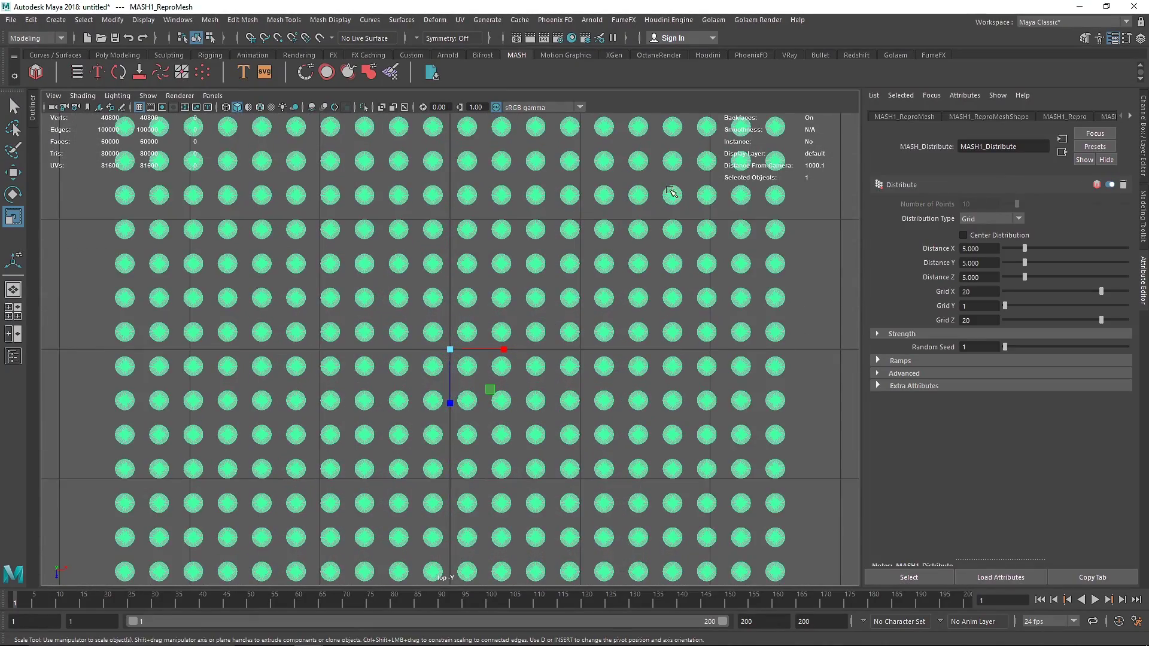
middle_click_drag(670, 190, 606, 415, "alt")
scroll(633, 267, "up", 2)
middle_click_drag(654, 262, 610, 319, "alt")
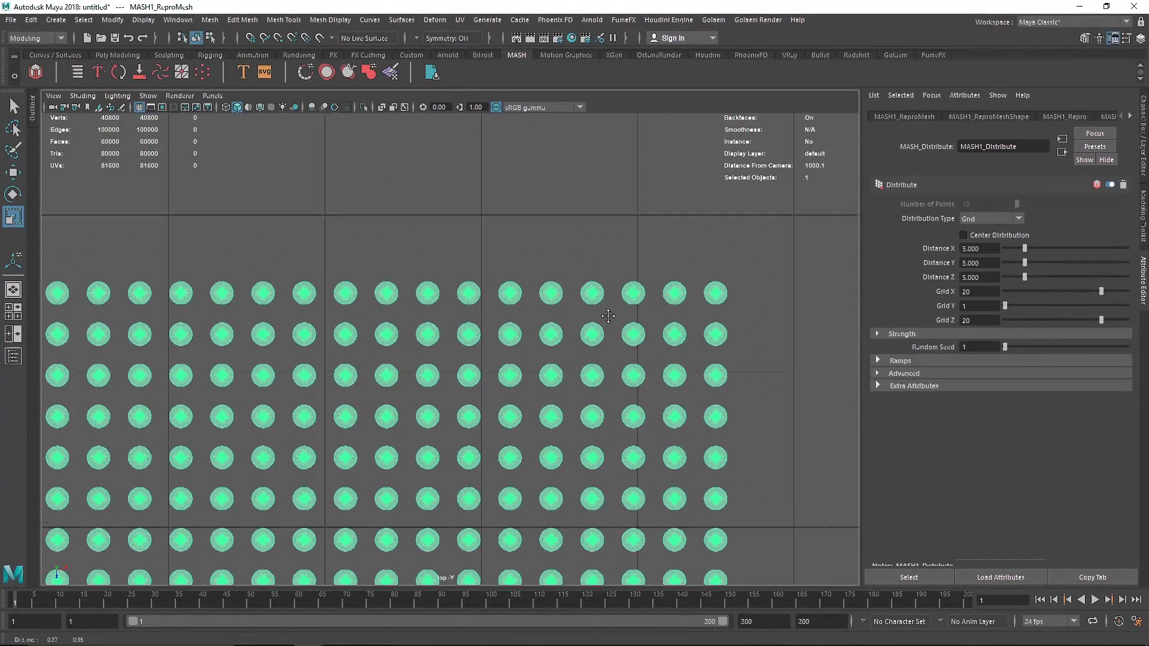
left_click(991, 247)
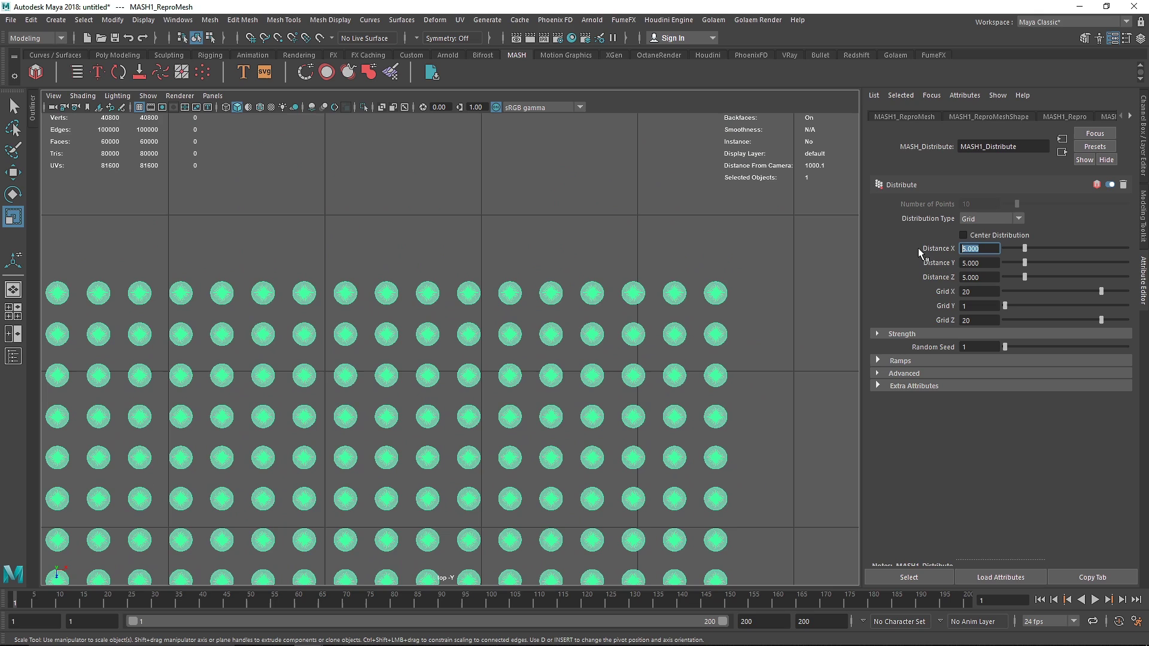
left_click_drag(990, 276, 953, 279)
type("3")
left_click(980, 264)
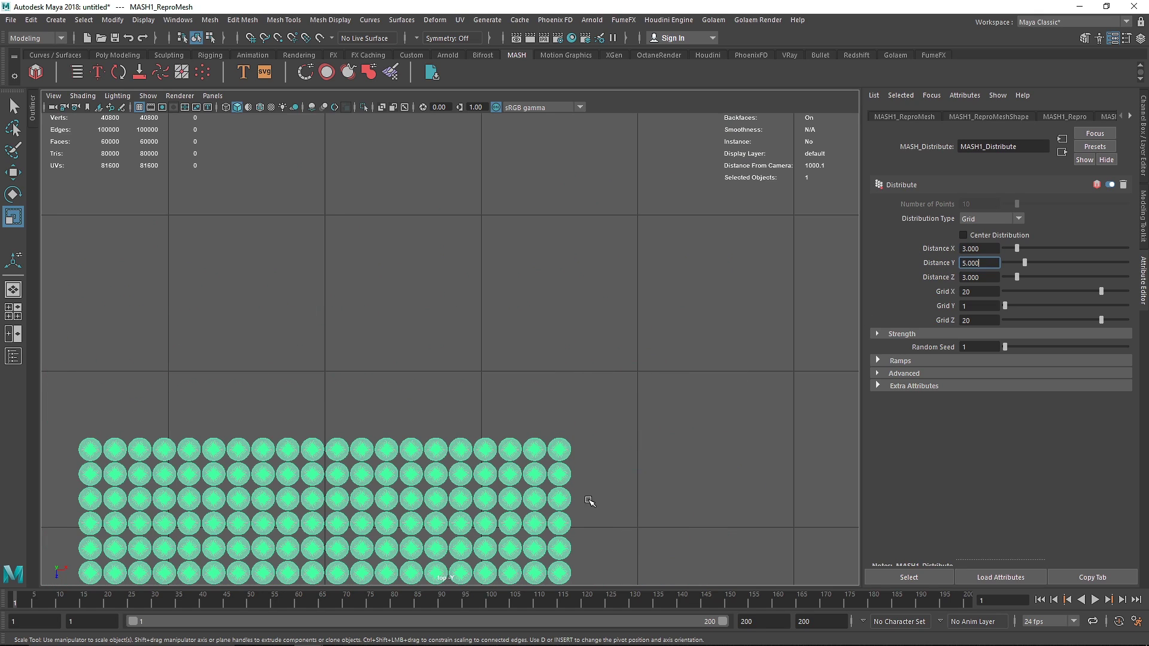
Examine the spacing of the rod grid in the top and perspective views, and reselect the MASH mesh
middle_click_drag(589, 502, 612, 311, "alt")
left_click(613, 310)
middle_click_drag(533, 476, 585, 282, "alt")
key("space")
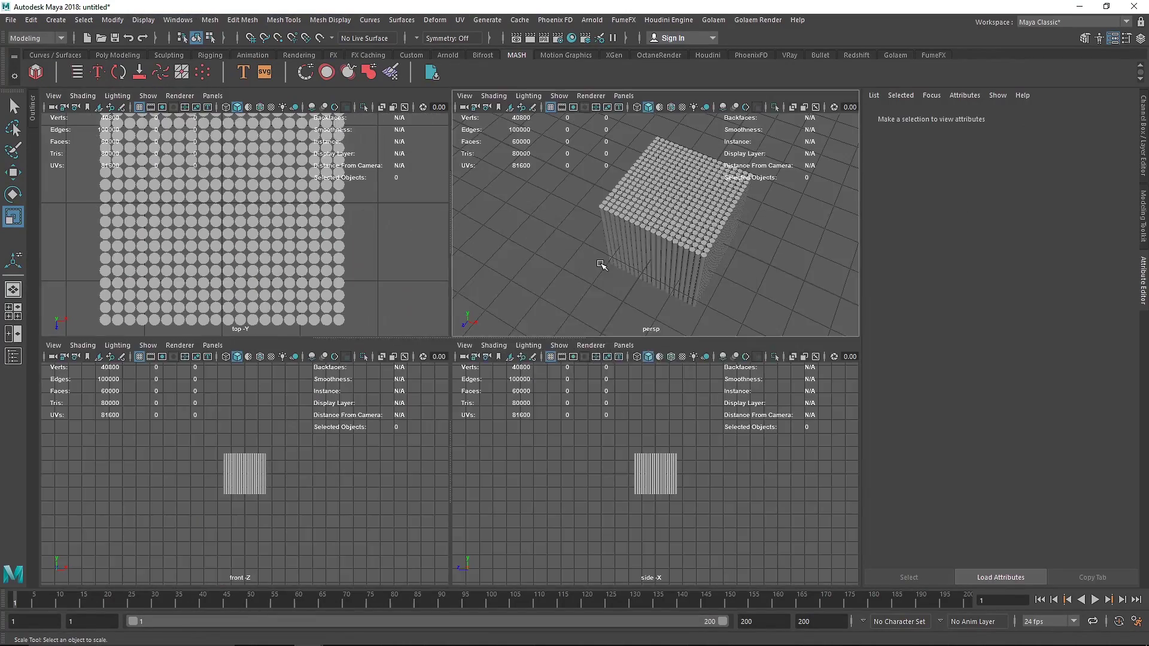
key("space")
left_click_drag(600, 264, 560, 289, "alt")
scroll(560, 289, "up", 1)
left_click(517, 294)
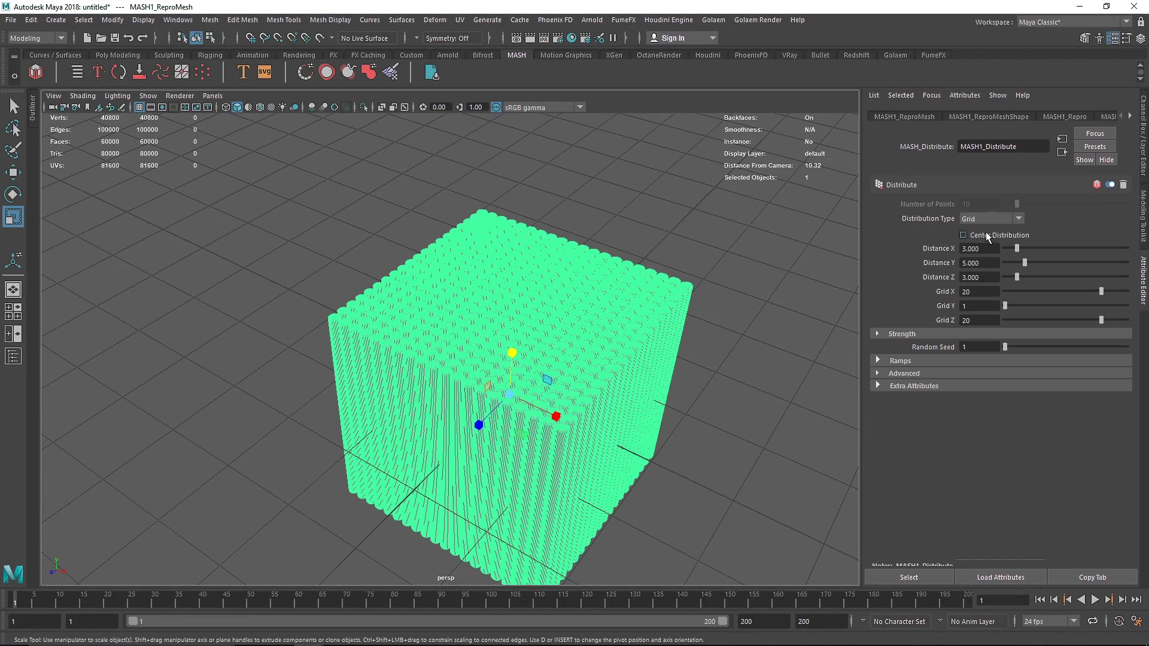
Add a Random node to the MASH network of the rod grid
left_click(1062, 116)
left_click(1086, 115)
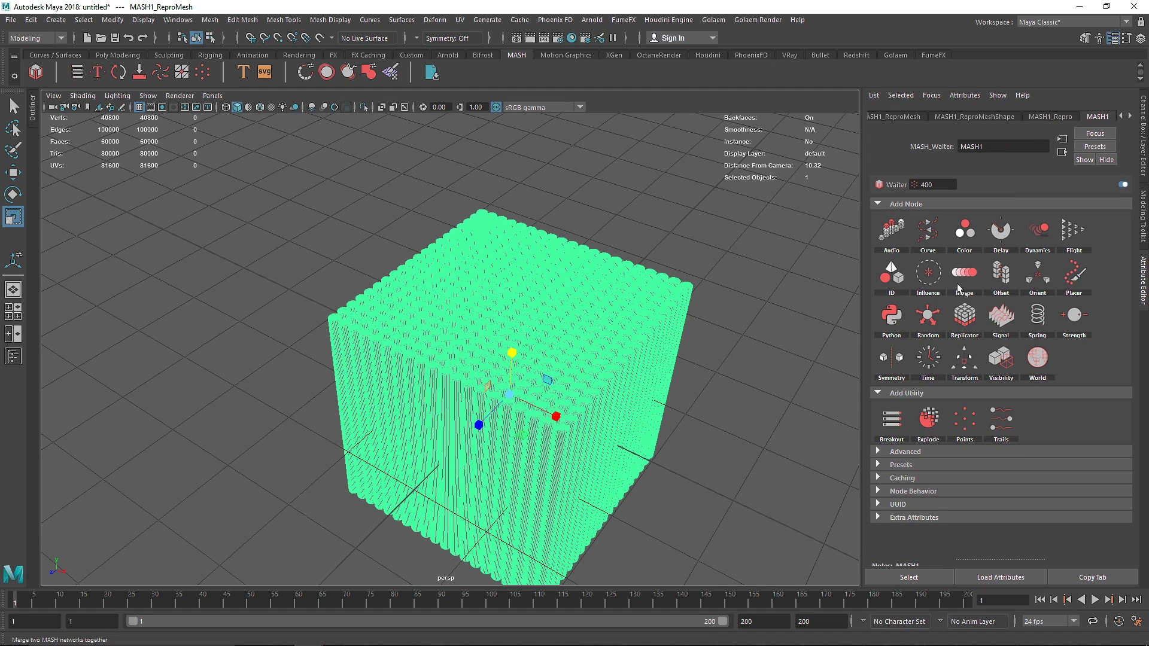
left_click_drag(925, 326, 932, 319)
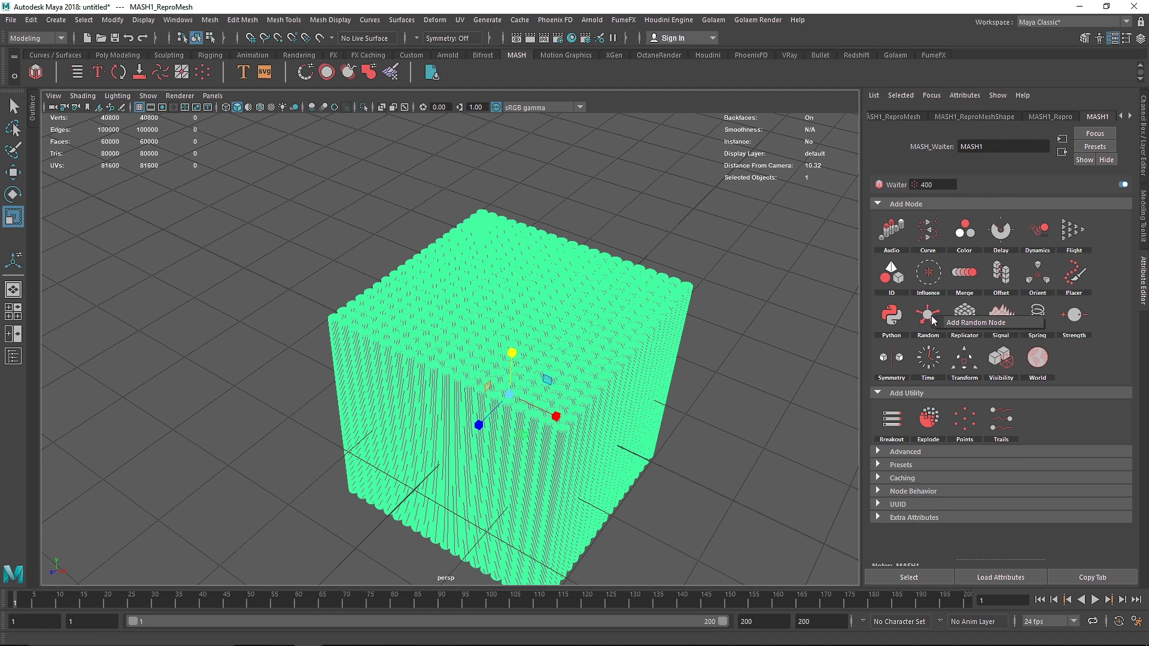
left_click(951, 326)
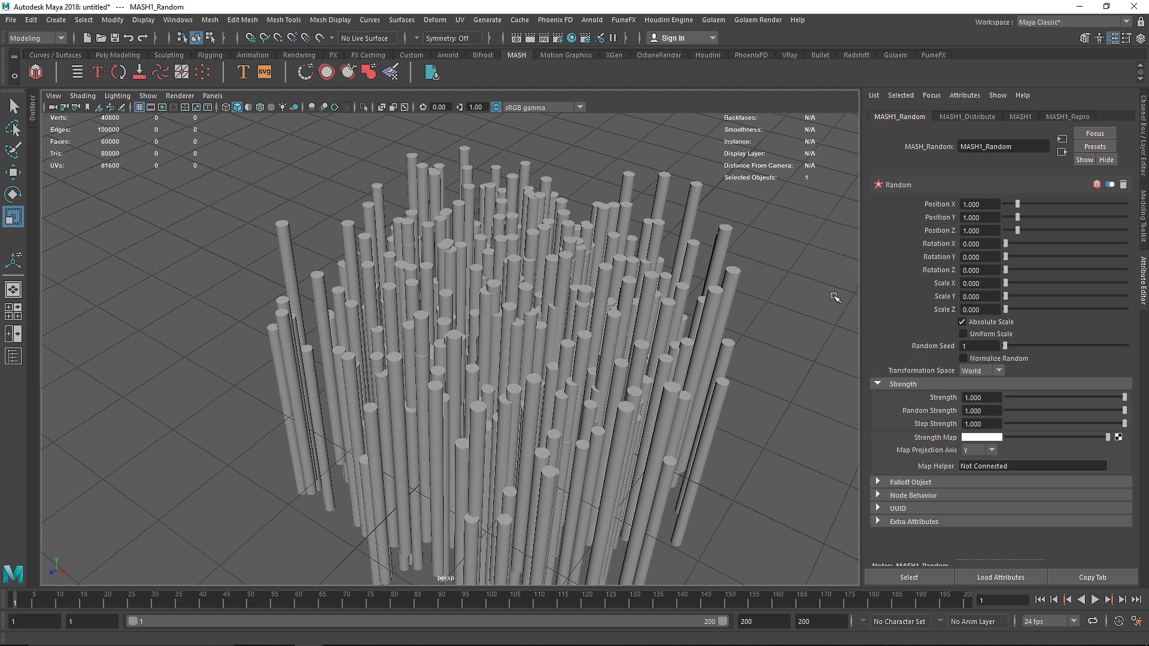
left_click_drag(632, 347, 630, 314, "alt")
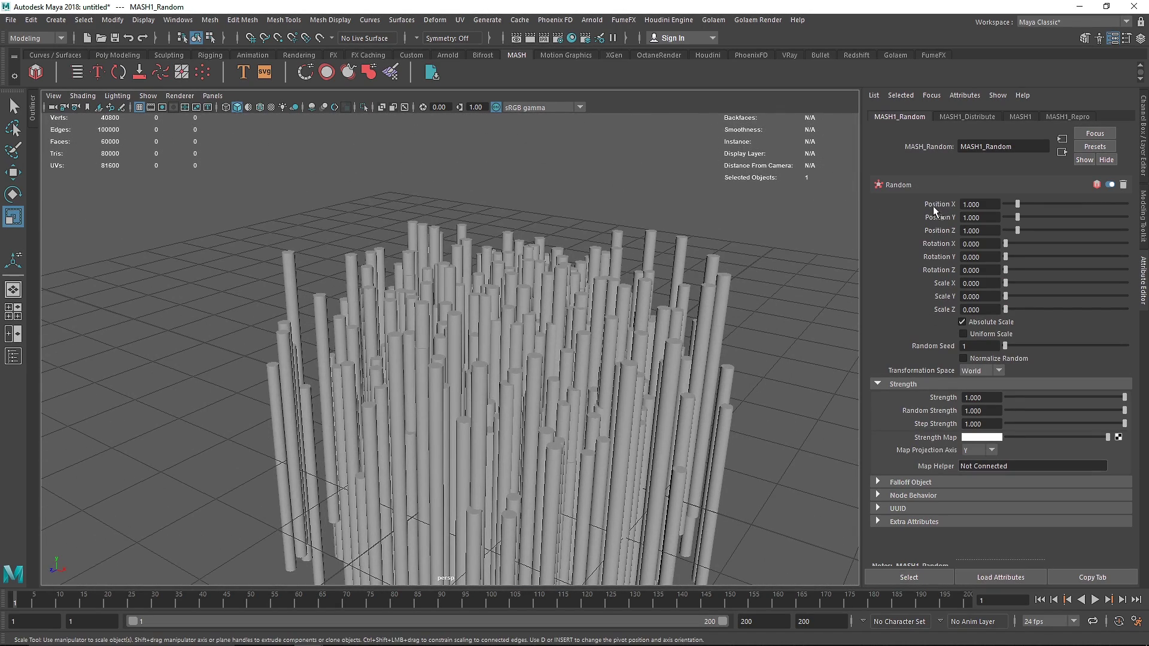
Set Position X and Position Z of the Random node to 0 so the rods are offset only vertically
left_click(992, 203)
left_click_drag(986, 230, 939, 233)
type("0")
left_click_drag(986, 204, 940, 205)
type("0")
key("Tab")
left_click(746, 271)
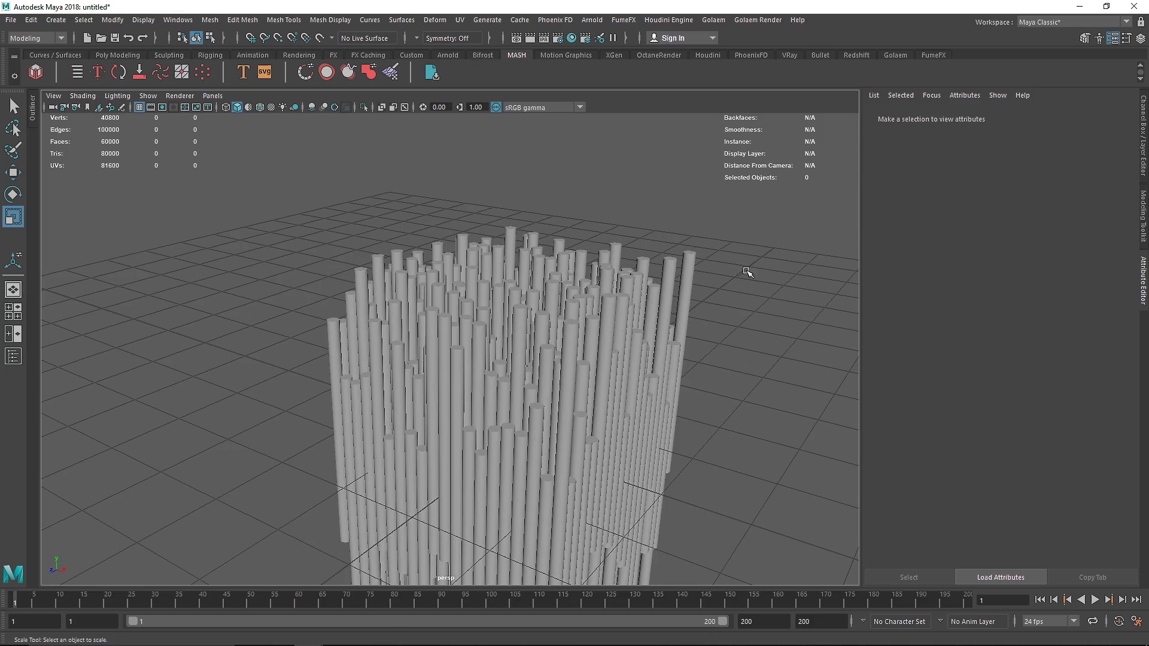
mouse_move(533, 312)
left_mouse_down("alt")
mouse_move(538, 401)
mouse_move(532, 330)
left_mouse_up("alt")
scroll(532, 329, "up", 3)
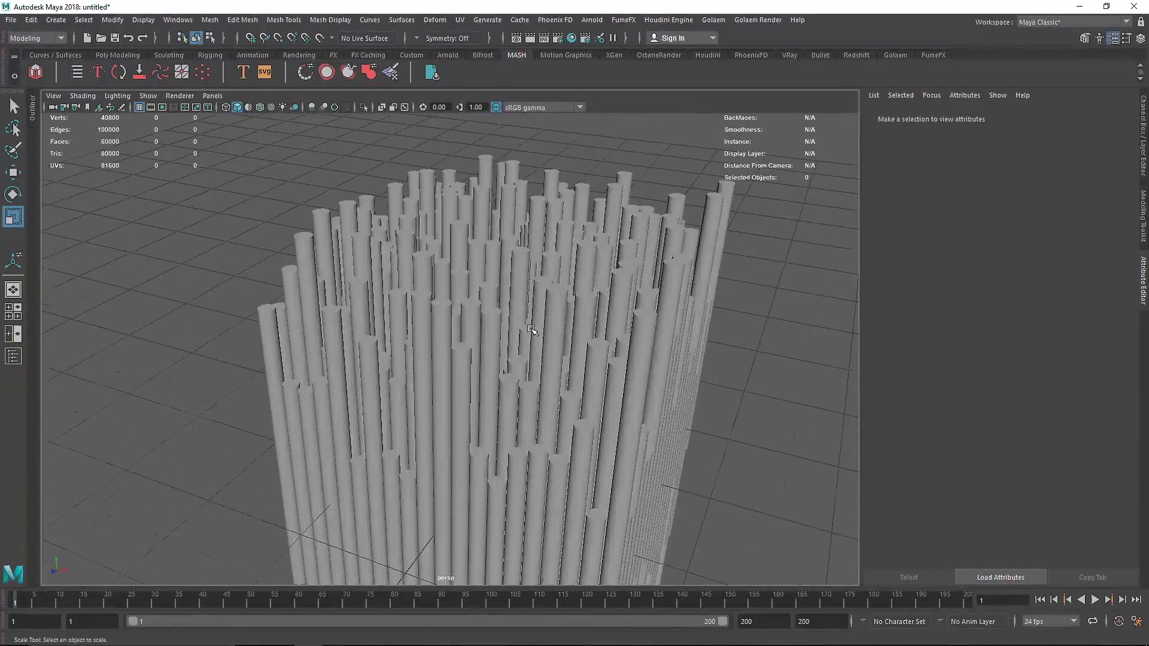
scroll(531, 329, "down", 5)
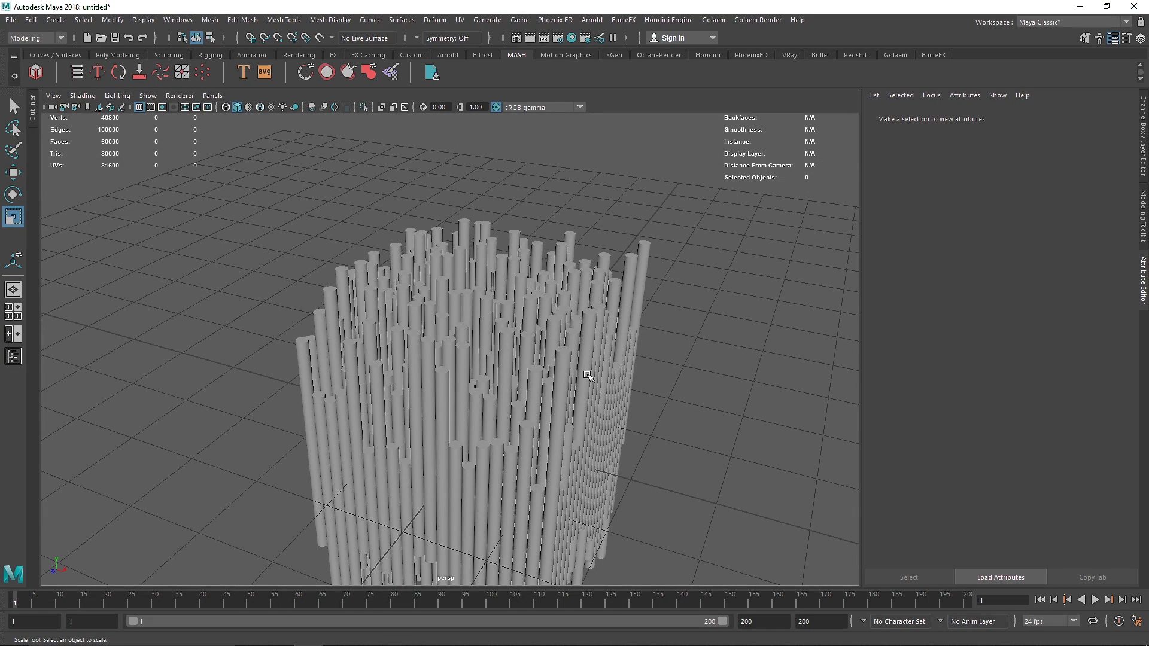
Reselect the MASH mesh and set Position Y of the Random node to 0.4
left_click(588, 376)
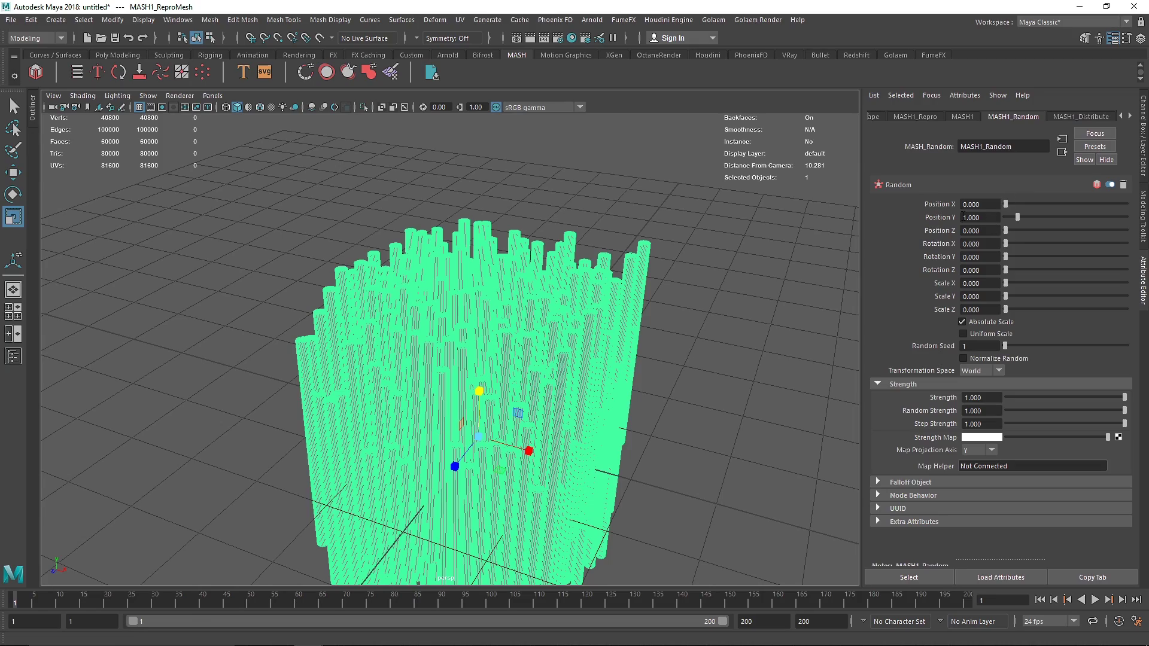
mouse_move(1022, 216)
left_mouse_down()
mouse_move(1033, 214)
mouse_move(990, 214)
mouse_move(1013, 218)
left_mouse_up()
left_click_drag(616, 332, 597, 357, "alt")
right_click_drag(598, 357, 651, 359, "alt")
left_click_drag(647, 338, 629, 358, "alt")
right_click_drag(629, 358, 663, 353, "alt")
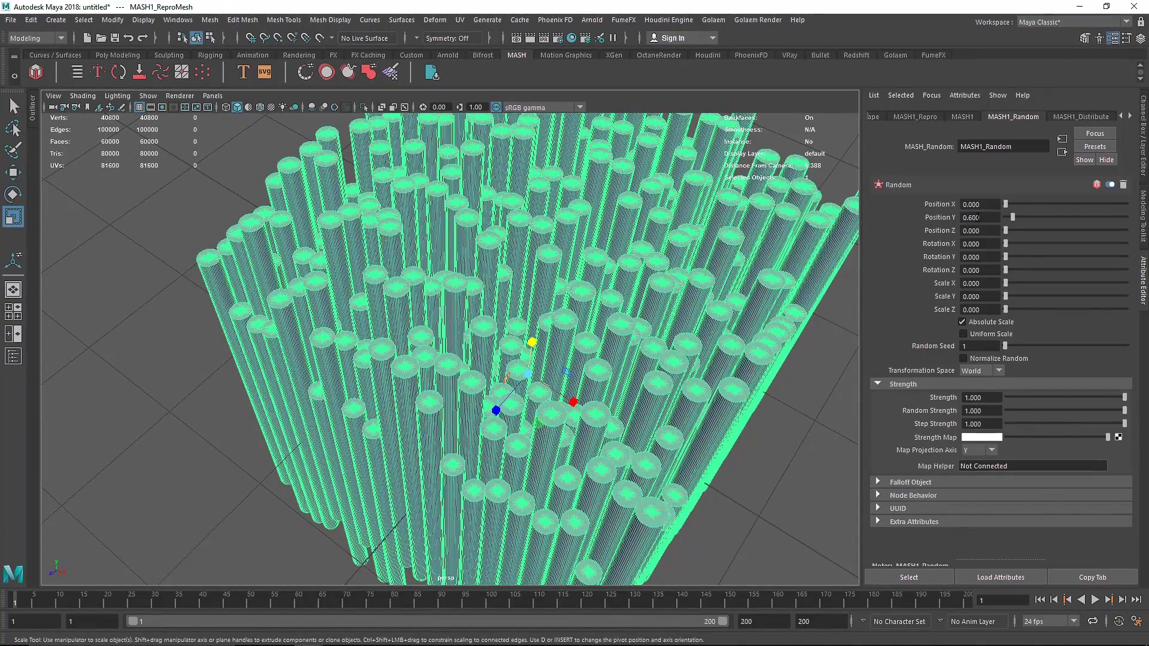
left_click_drag(987, 217, 926, 218)
type(".5")
key("Return")
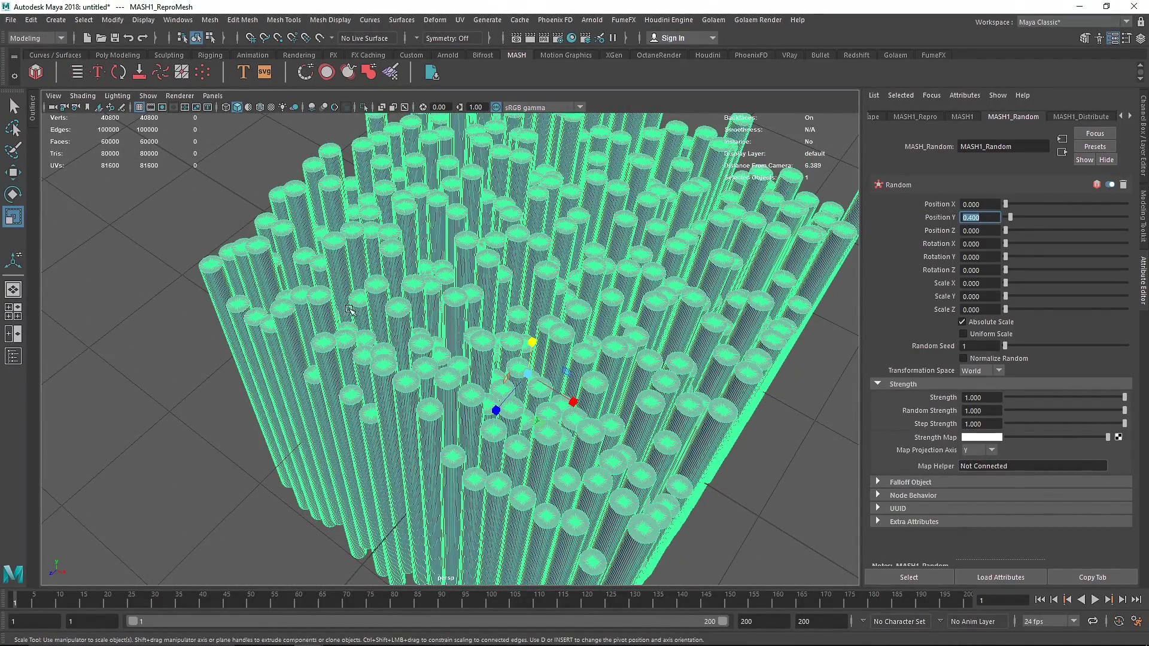
Examine the random height variation of the rods from low and high angles in the perspective view
left_click(198, 195)
right_click_drag(455, 328, 408, 330, "alt")
left_click_drag(409, 331, 451, 281, "alt")
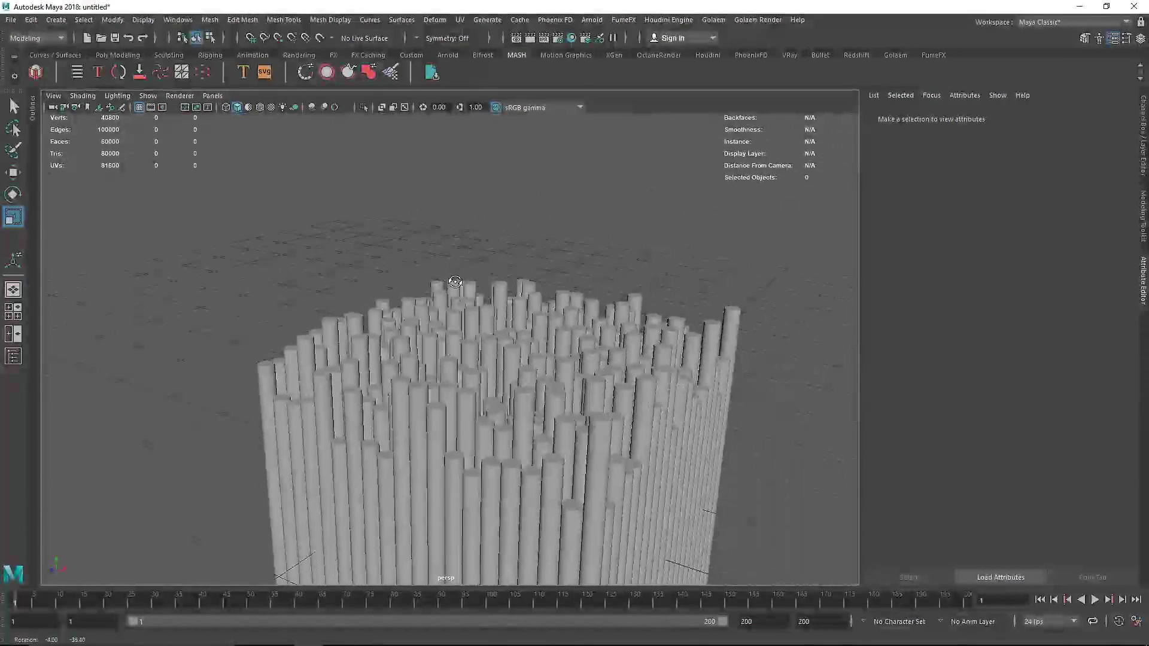
left_click(509, 356)
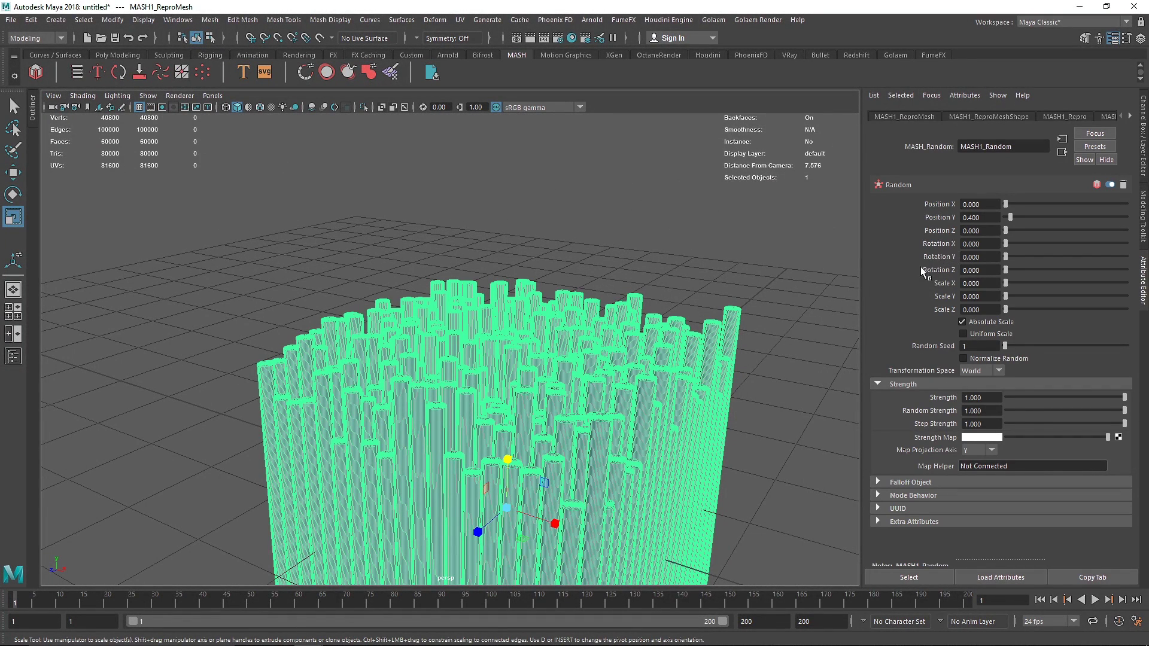
left_click(705, 265)
left_click_drag(671, 311, 622, 398, "alt")
mouse_move(413, 337)
left_mouse_down("alt")
mouse_move(411, 350)
mouse_move(410, 334)
left_mouse_up("alt")
left_click_drag(458, 392, 503, 319, "alt")
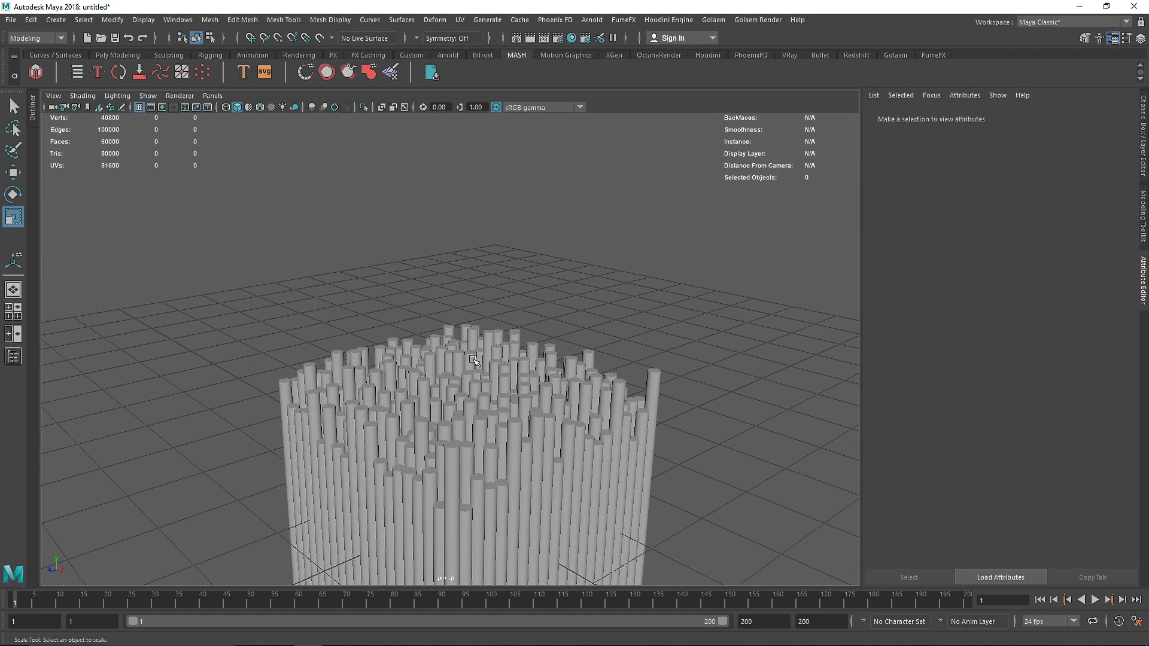
left_click_drag(497, 357, 438, 339, "alt")
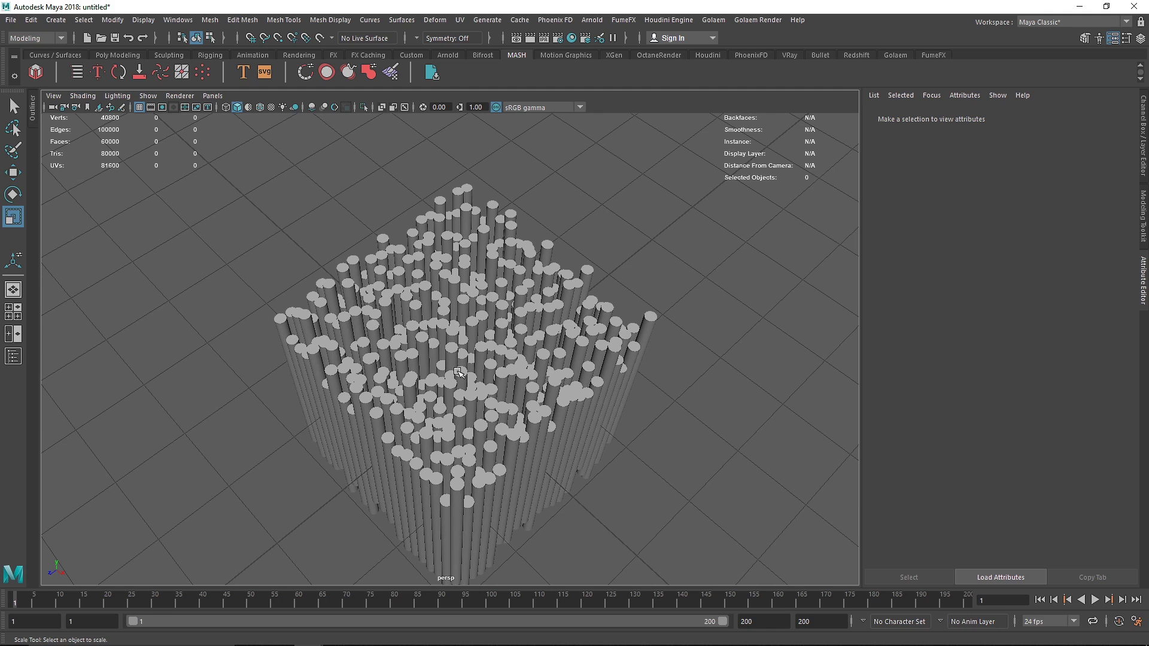
Create a falloff object for the Random node of the rod mesh
left_click(471, 358)
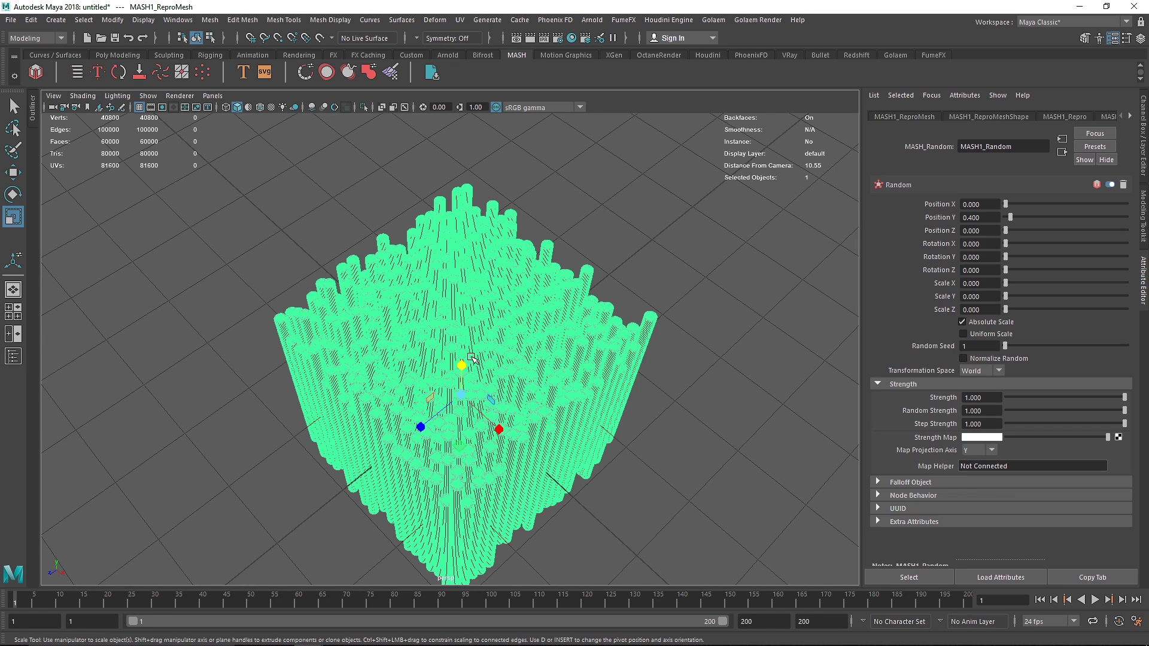
left_click(915, 385)
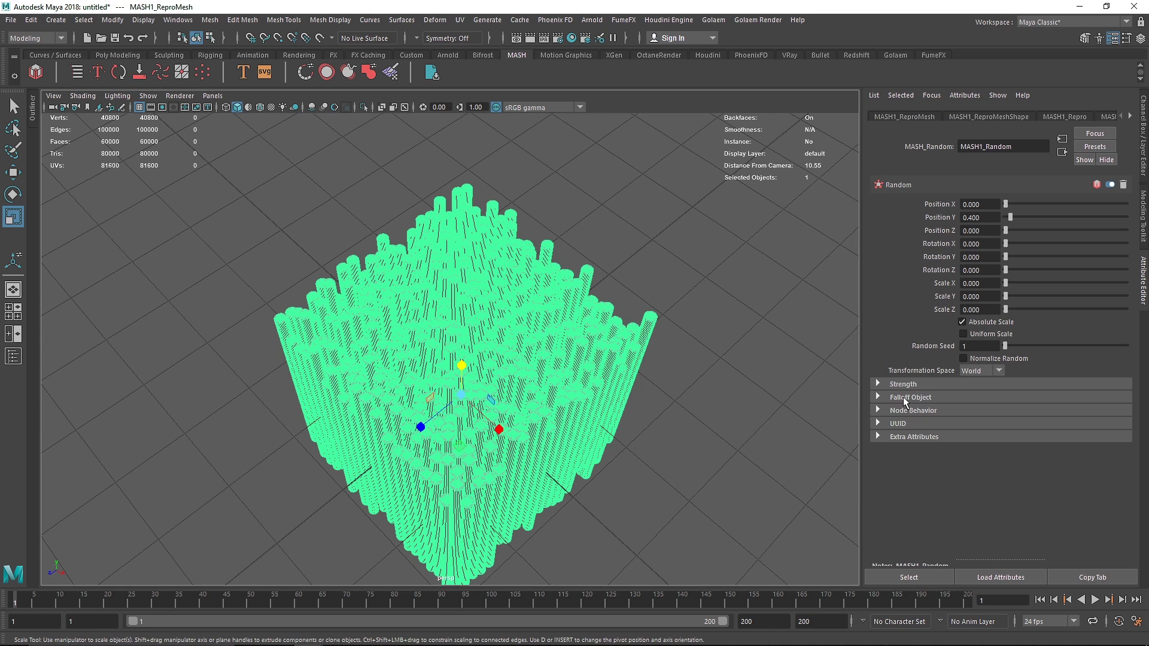
left_click(905, 398)
left_click_drag(706, 416, 523, 377, "alt")
right_click(927, 439)
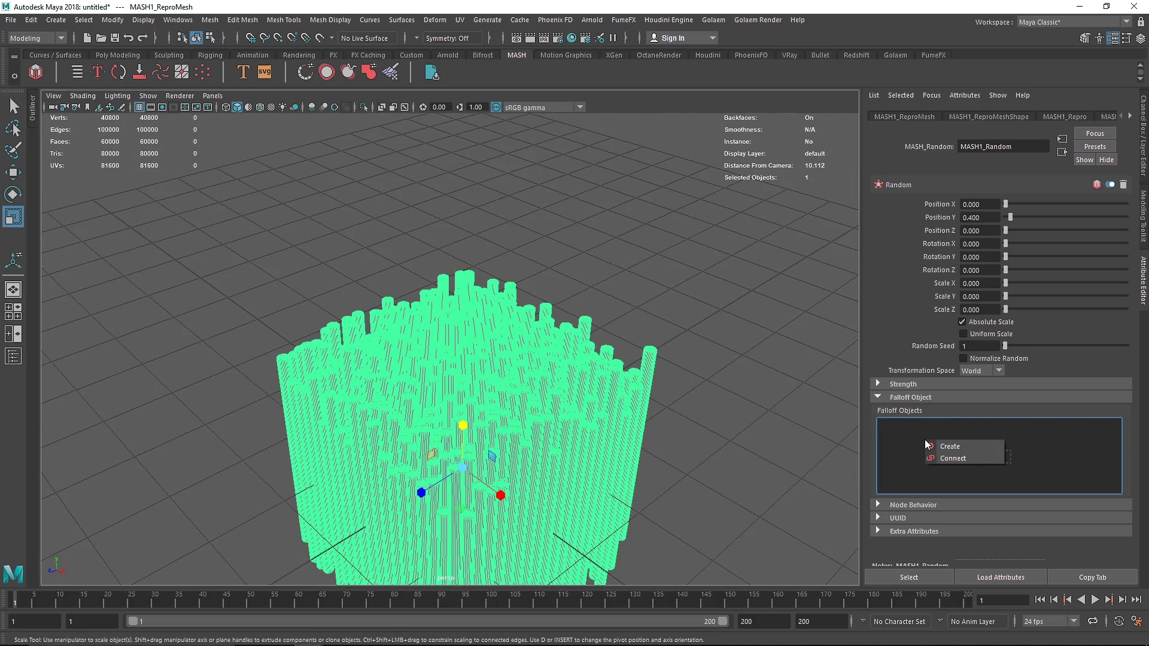
left_click(978, 447)
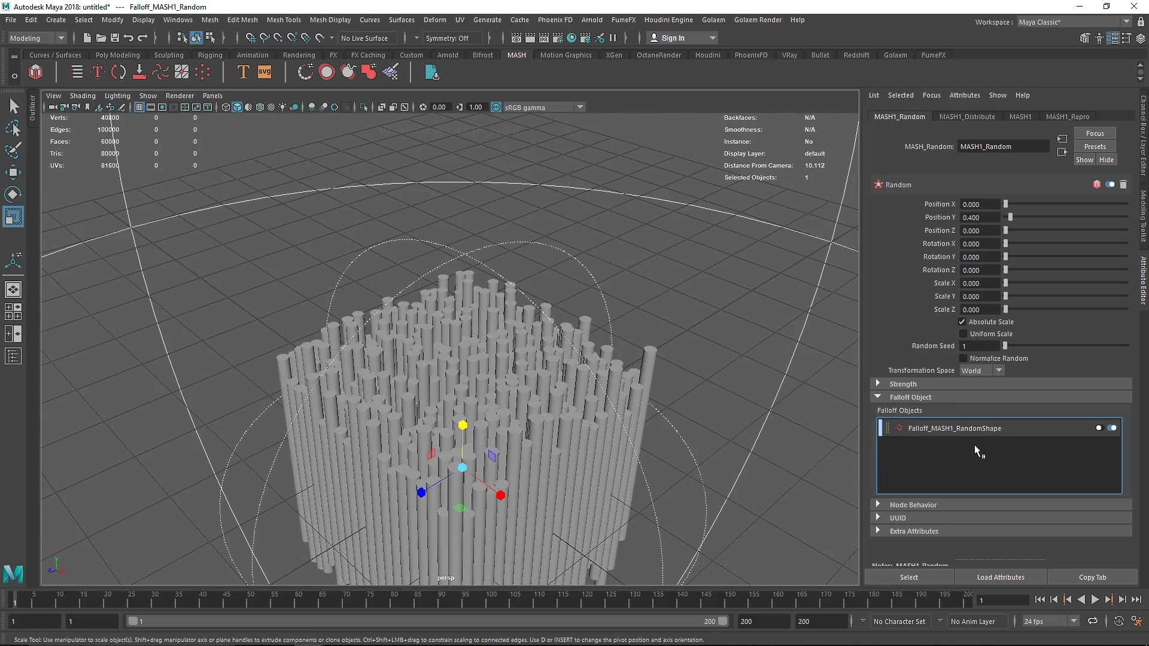
Shrink the falloff uniformly to fit within the rod grid and raise it to about 1.14 in Y
left_click_drag(478, 364, 569, 415, "alt")
left_click_drag(463, 405, 467, 358)
scroll(442, 406, "up", 5)
key("w")
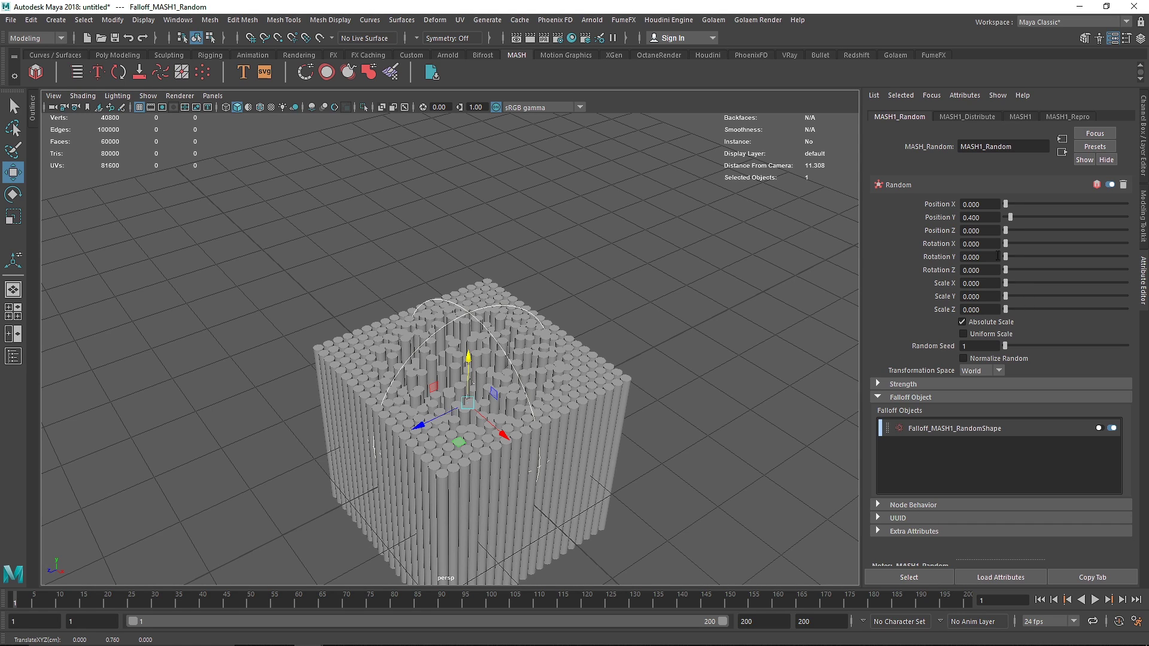
left_click_drag(477, 405, 477, 405)
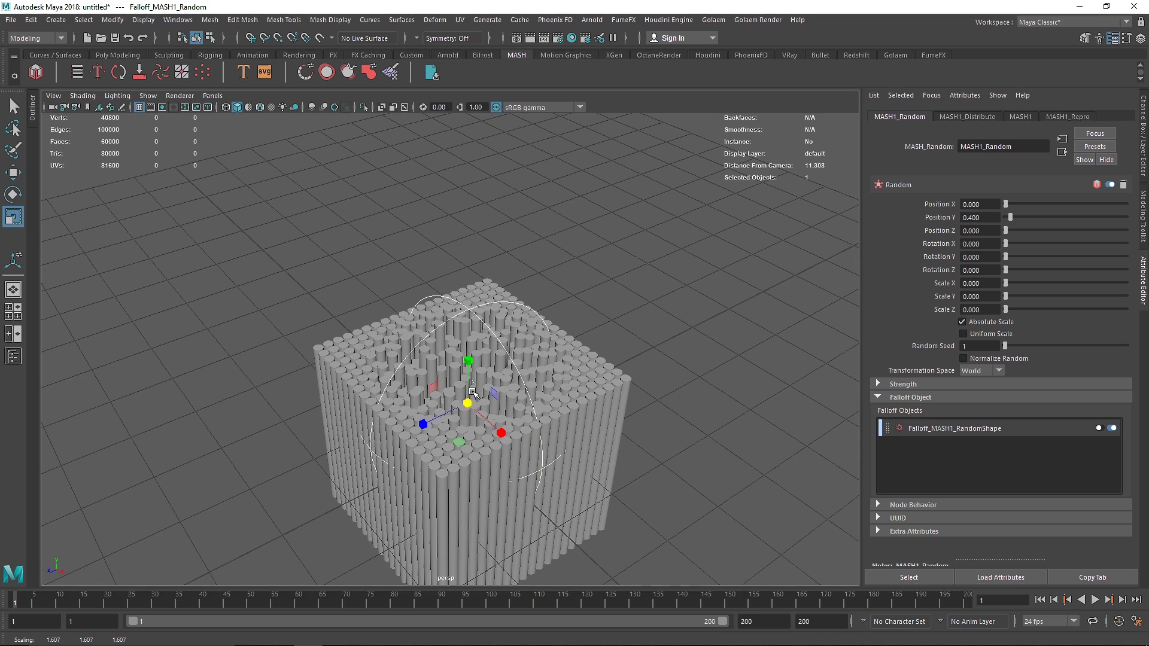
key("w")
left_click_drag(463, 258, 462, 303)
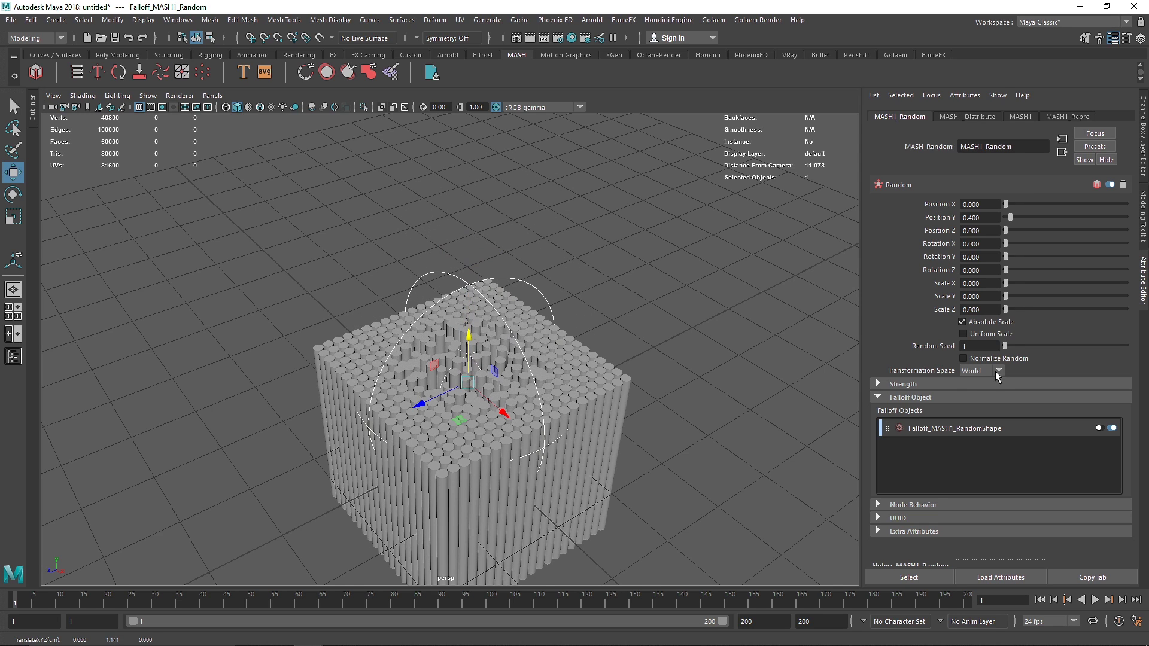
Enlarge the falloff uniformly and adjust its position so it covers most of the rod tops except the outer border
scroll(479, 383, "up", 2)
key("r")
left_click_drag(469, 388, 476, 388)
key("w")
left_click_drag(475, 342, 515, 377)
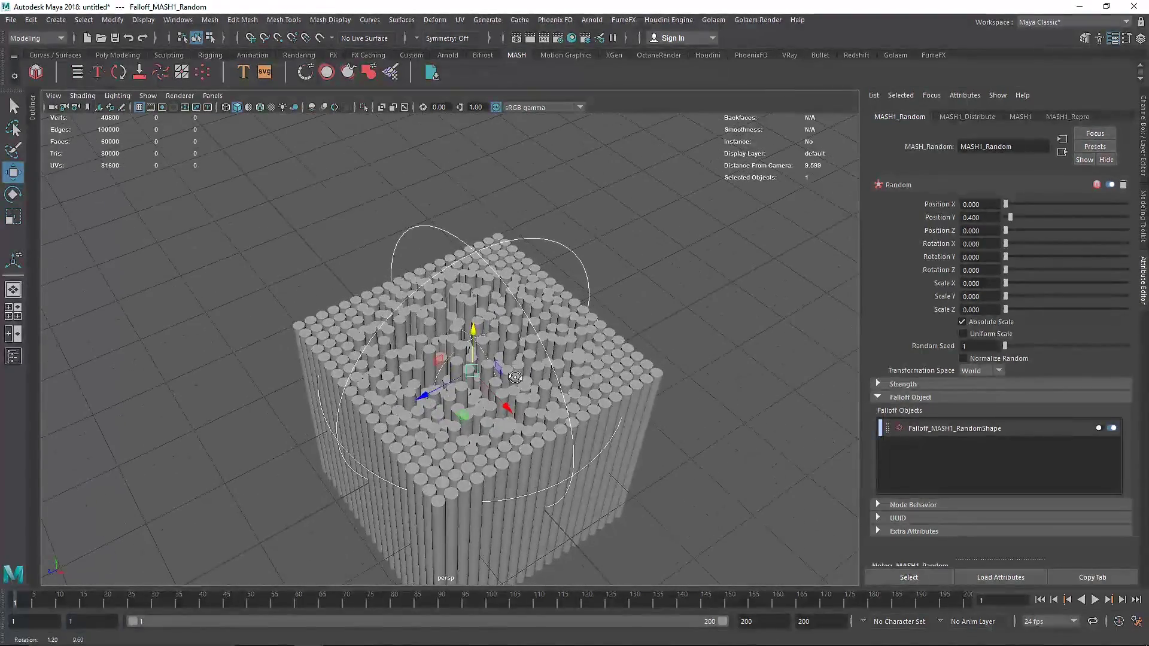
Set Position Y of the Random node to 0.6 for stronger height variation inside the falloff
left_click(981, 217)
type("0.6")
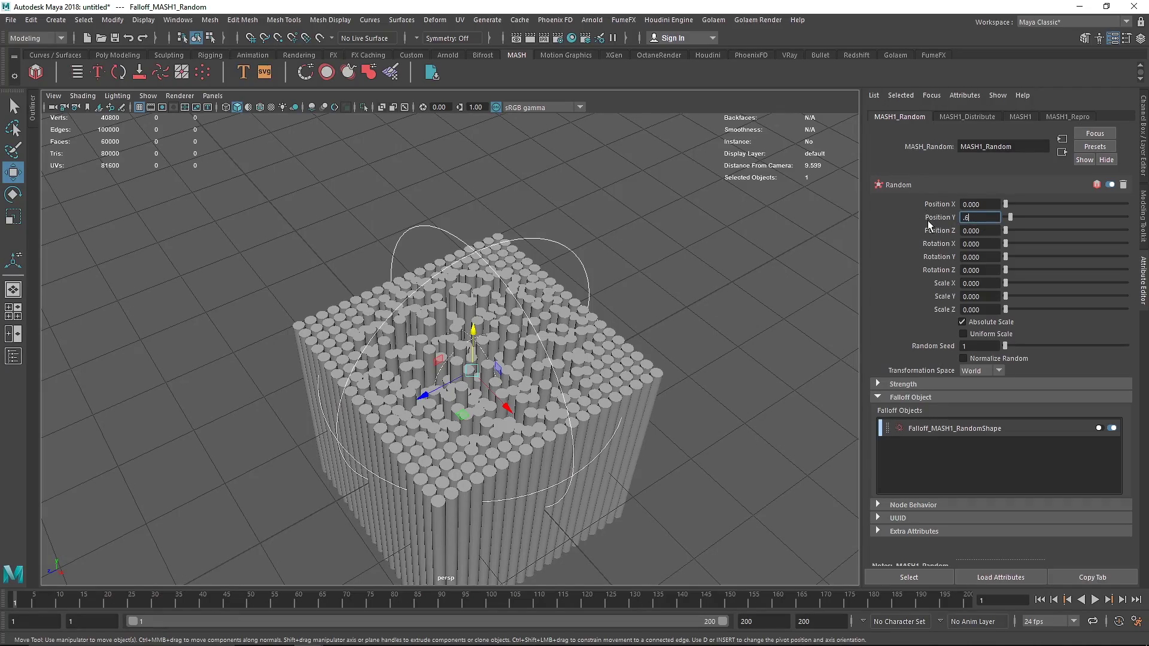
key("Return")
left_click_drag(496, 382, 505, 418, "alt")
scroll(510, 428, "down", 3)
middle_click_drag(525, 453, 534, 409, "alt")
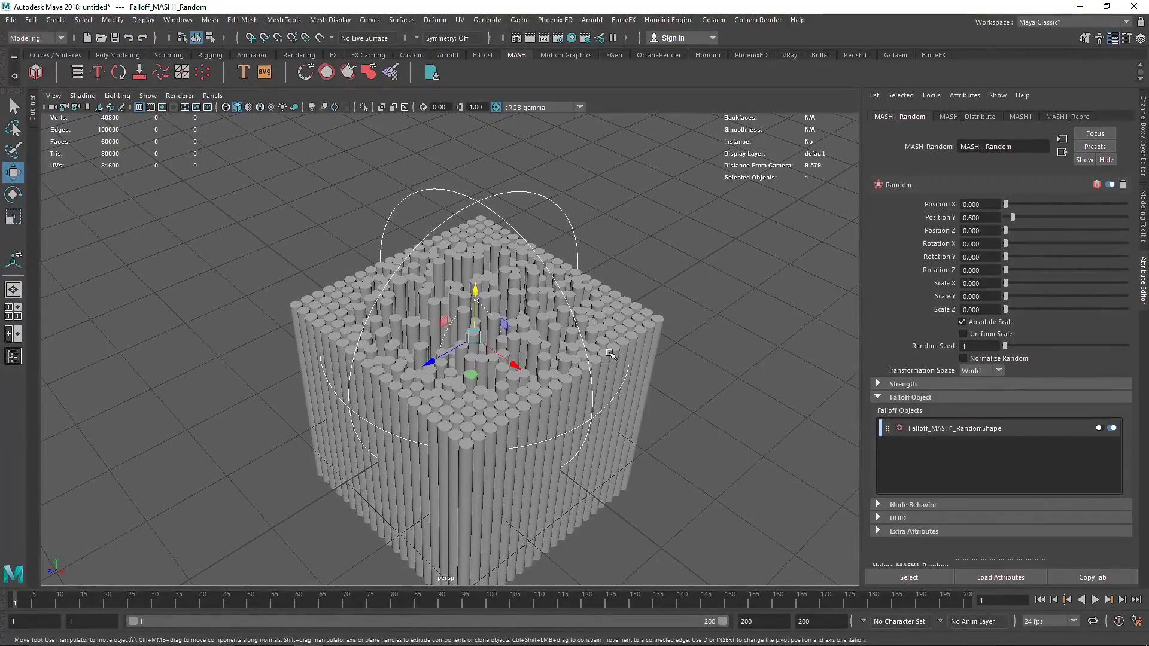
Create a polygon plane as a floor under the rods and scale it uniformly to about 34.8
left_click(731, 257)
left_click(118, 54)
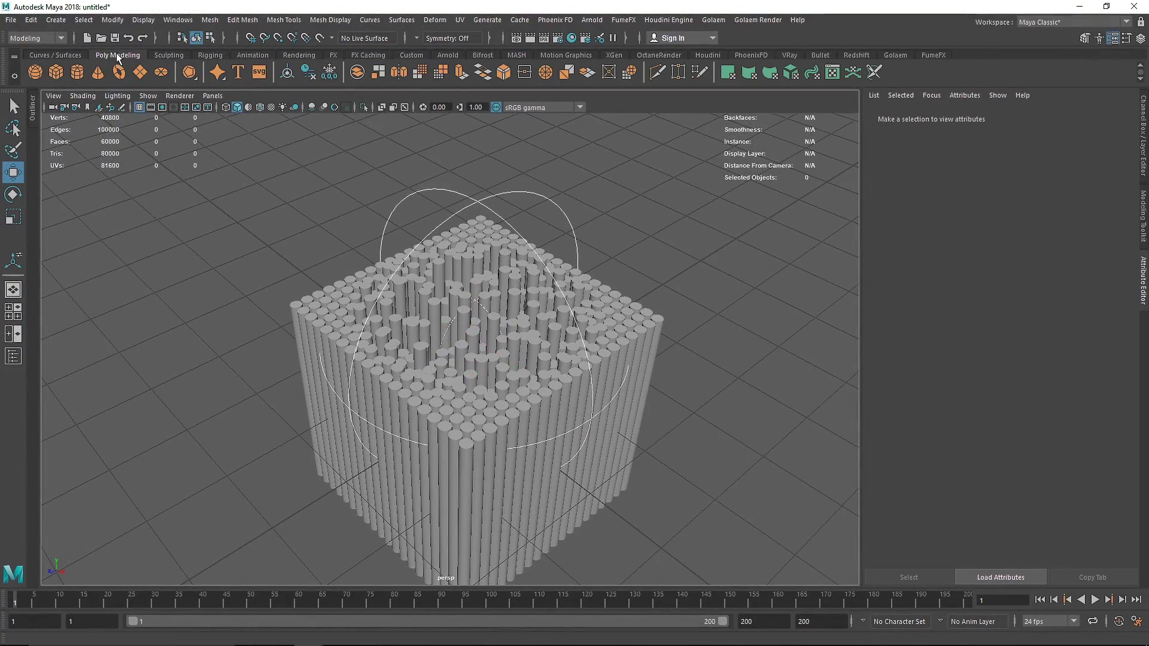
left_click(140, 72)
scroll(464, 384, "down", 5)
key("r")
left_click_drag(461, 375, 658, 431)
right_click_drag(538, 438, 438, 405, "alt")
left_click_drag(454, 359, 615, 398)
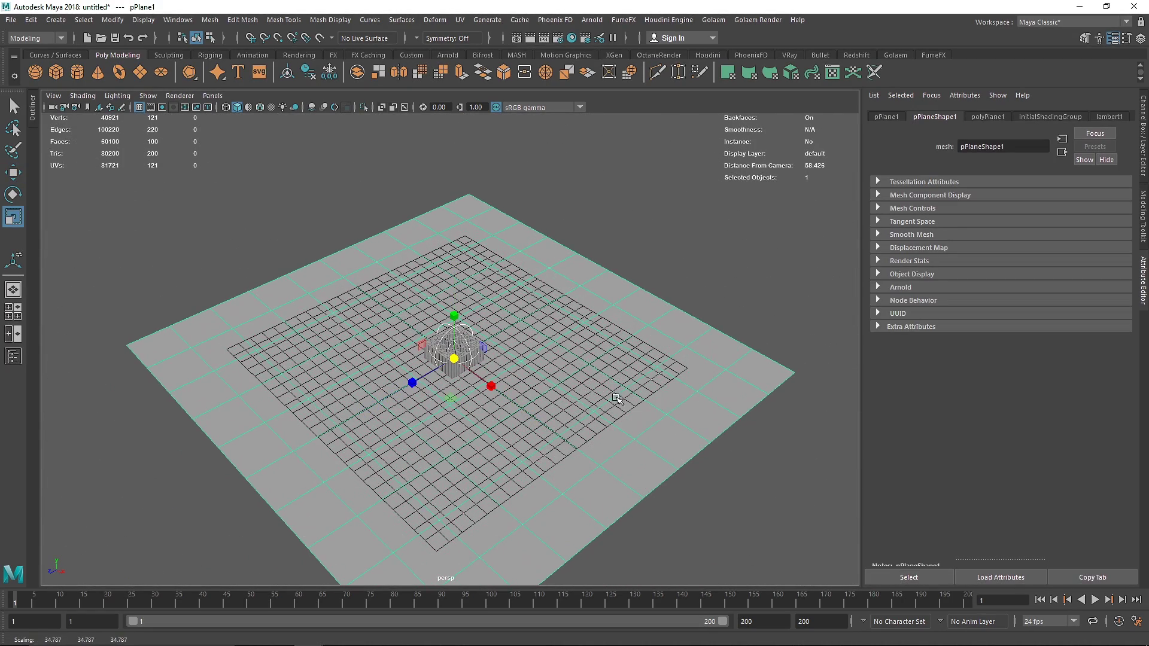
Hide the viewport grid and reduce the floor plane's subdivisions to leave a single face
left_click(139, 108)
left_click(1145, 159)
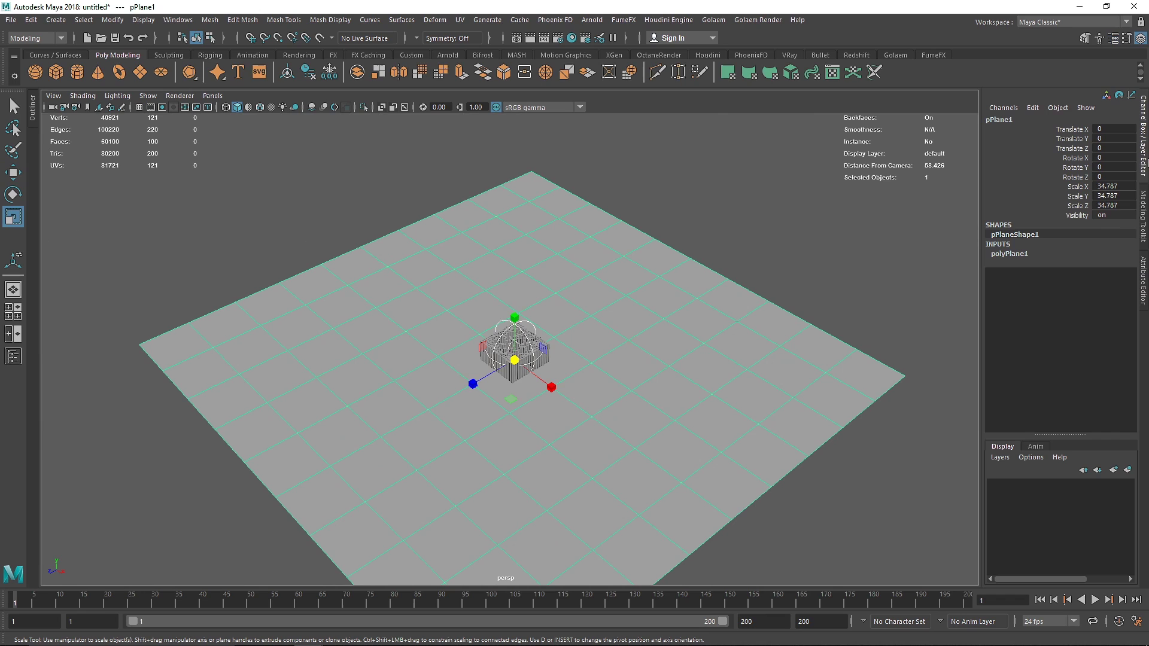
left_click(1017, 258)
left_click(1107, 289)
type("0")
left_click(825, 233)
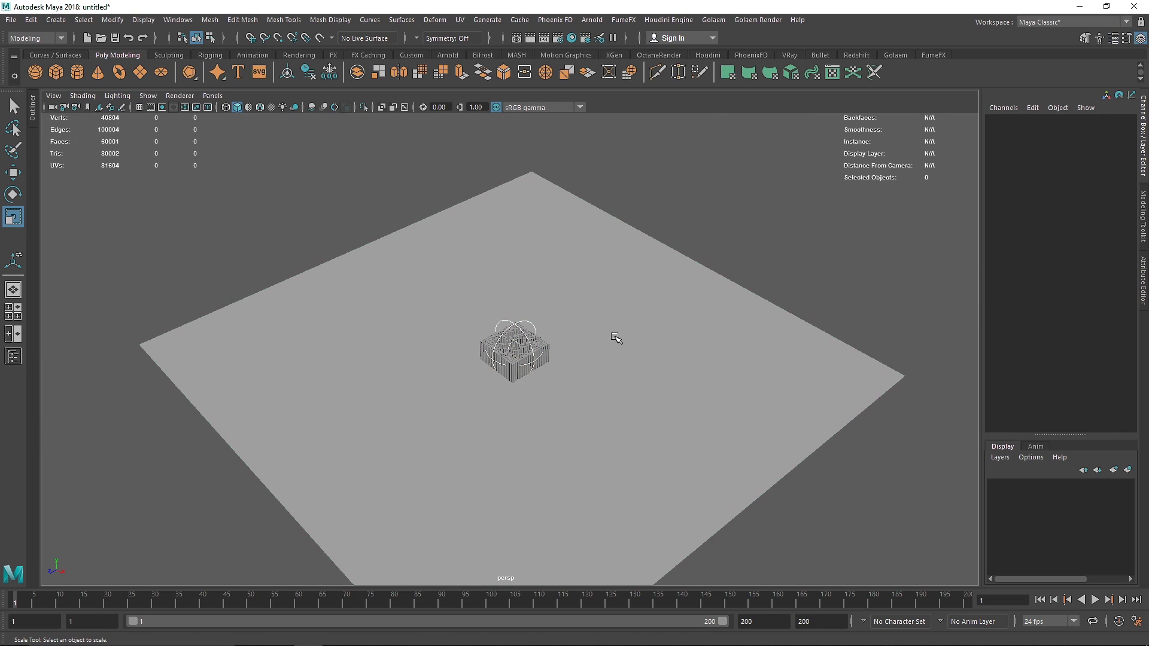
Switch the viewport to the Main camera and frame the rod block from above
left_click(616, 337)
scroll(561, 315, "up", 5)
scroll(548, 340, "up", 3)
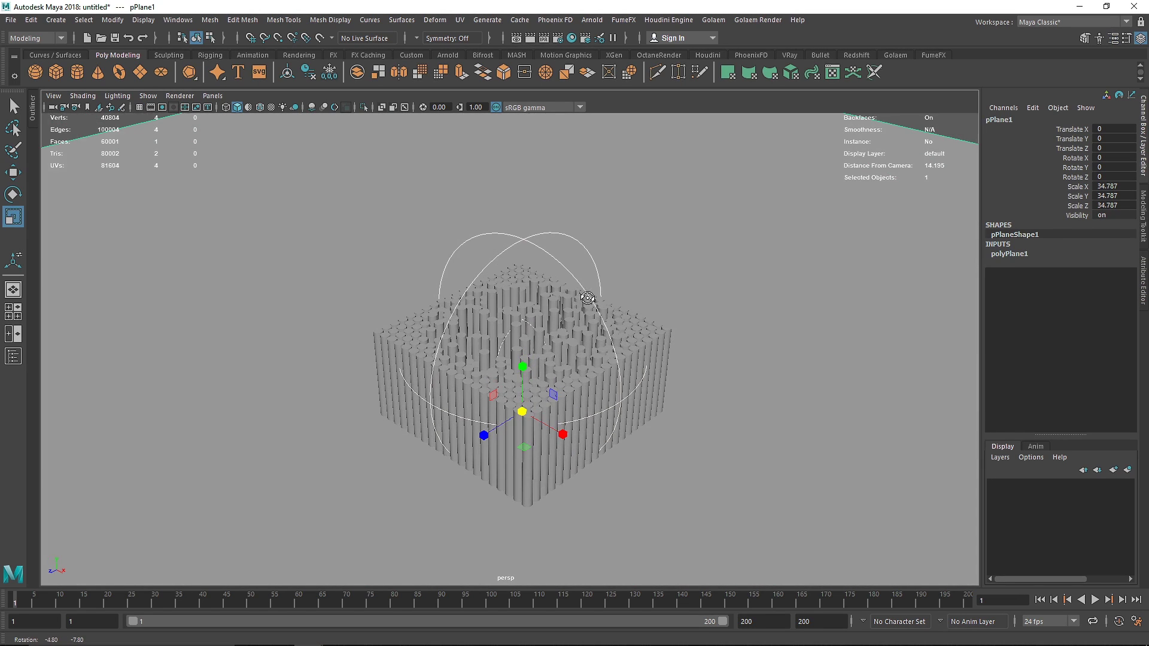
left_click(252, 55)
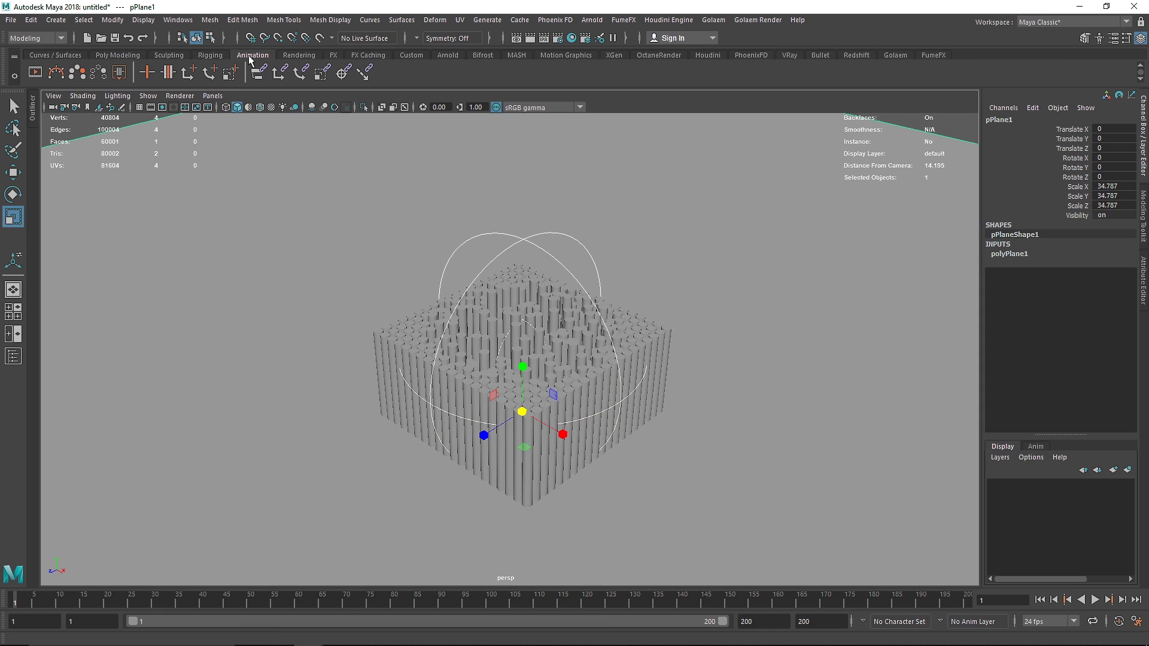
left_click(213, 95)
mouse_move(239, 110)
left_click(362, 109)
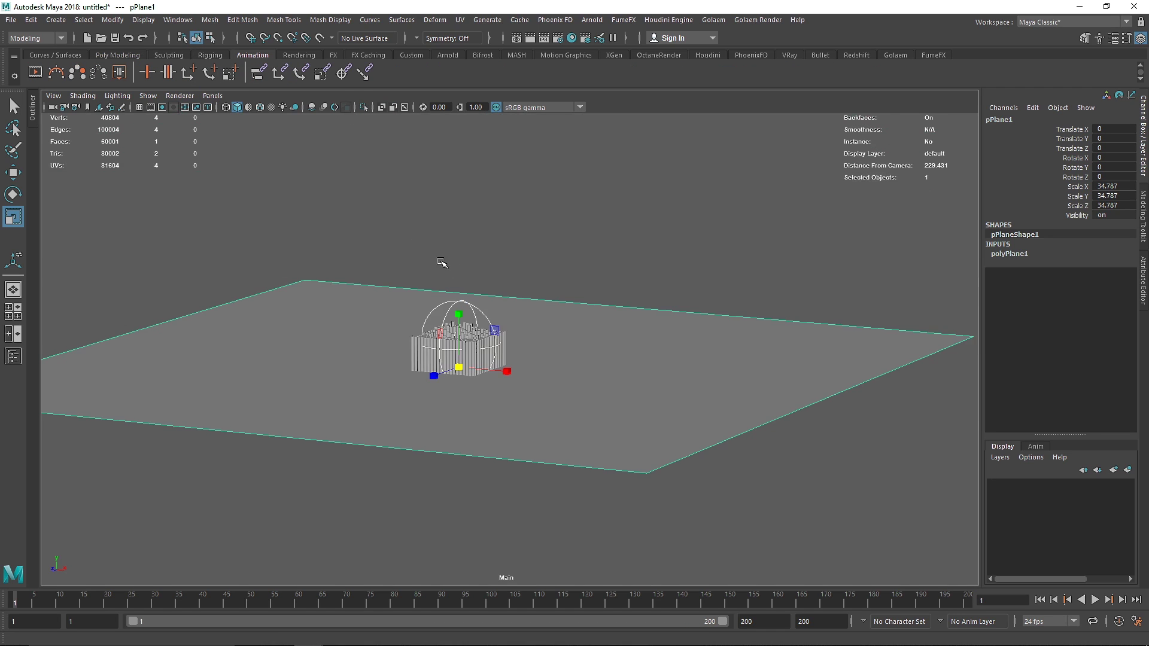
left_click_drag(441, 262, 453, 351, "alt")
scroll(453, 351, "up", 5)
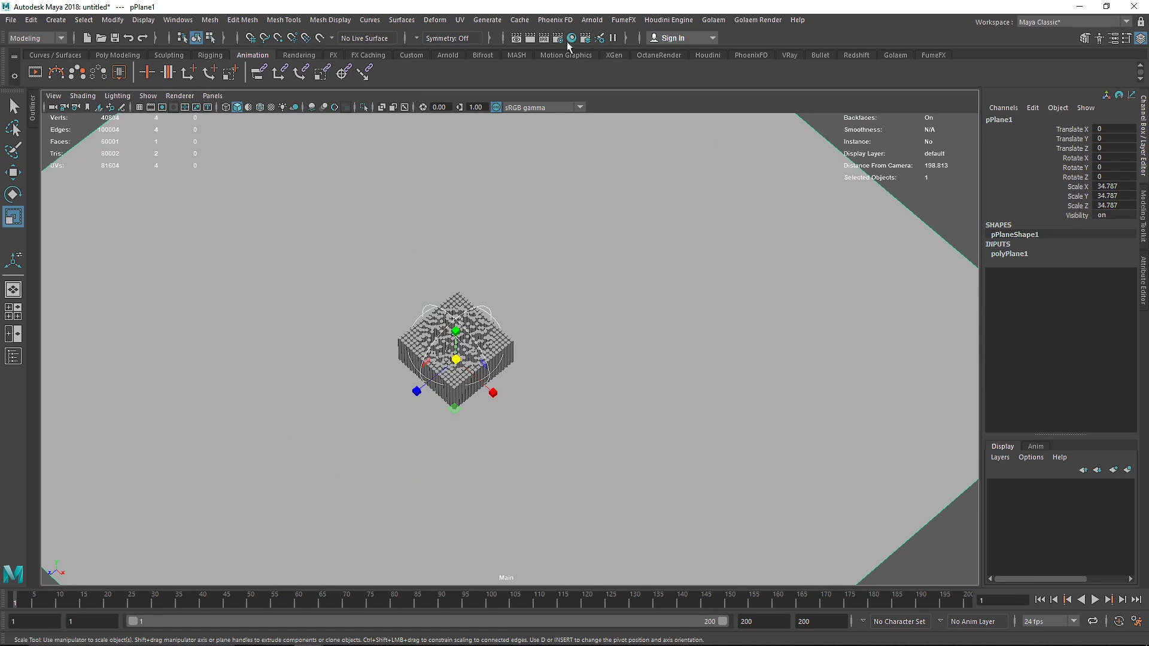
Set the render image size to the 1024 x 1024 preset and show the resolution gate in the Main camera view
left_click(557, 38)
scroll(535, 309, "down", 5)
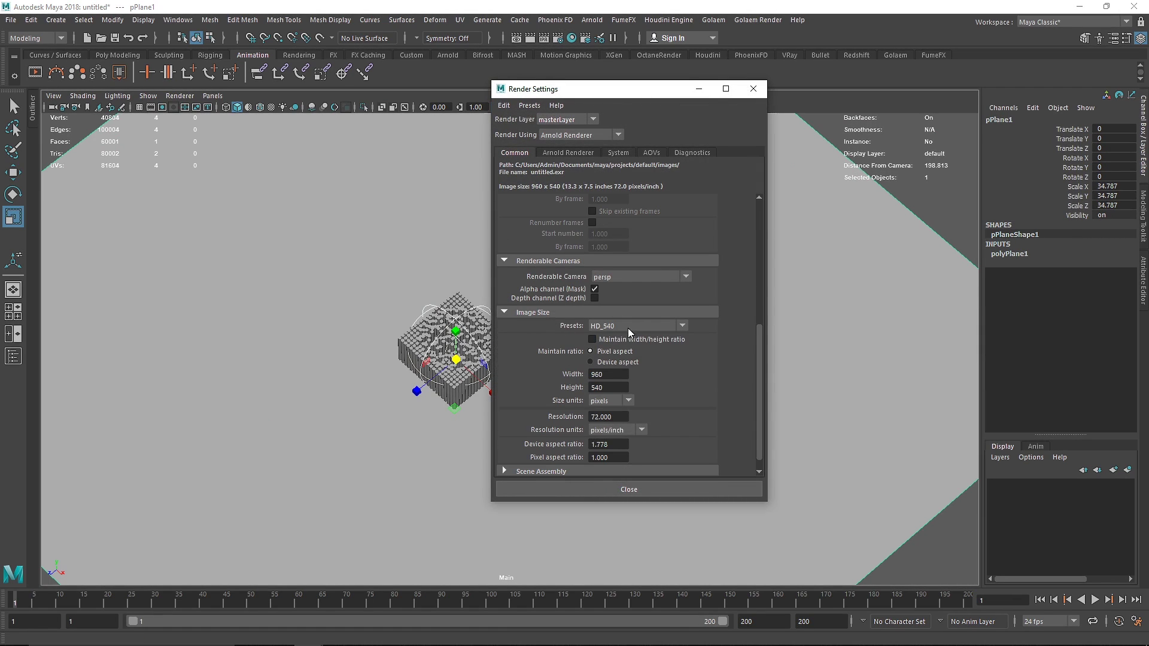
left_click(627, 327)
left_click(627, 353)
left_click(754, 90)
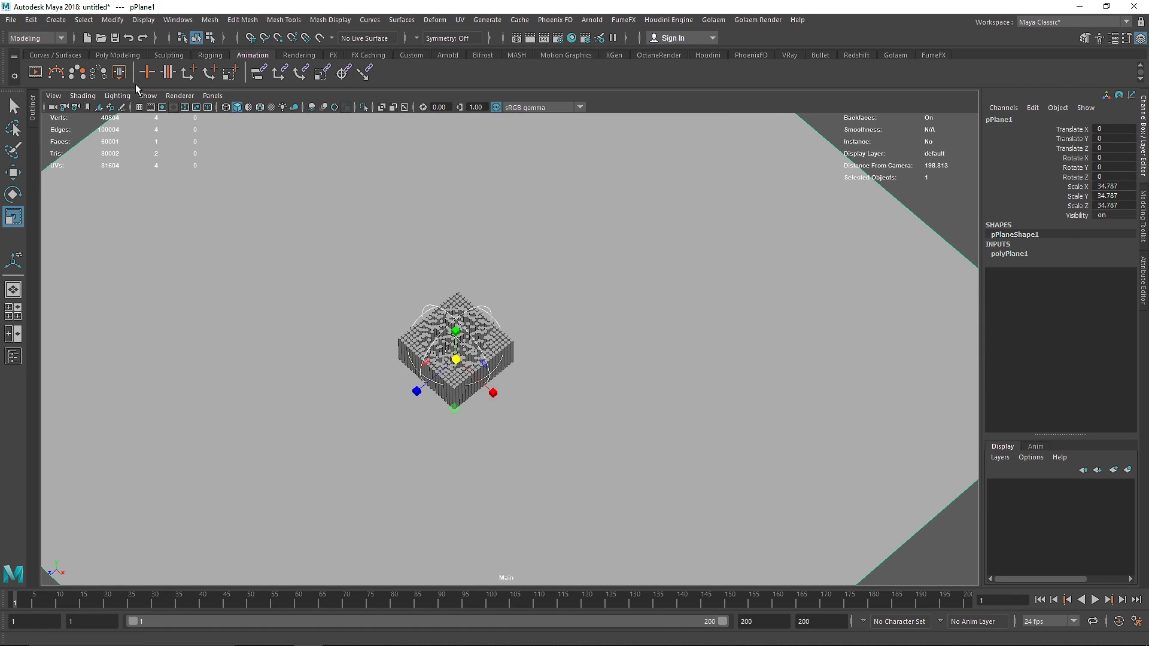
left_click(163, 107)
left_click_drag(486, 319, 486, 289, "alt")
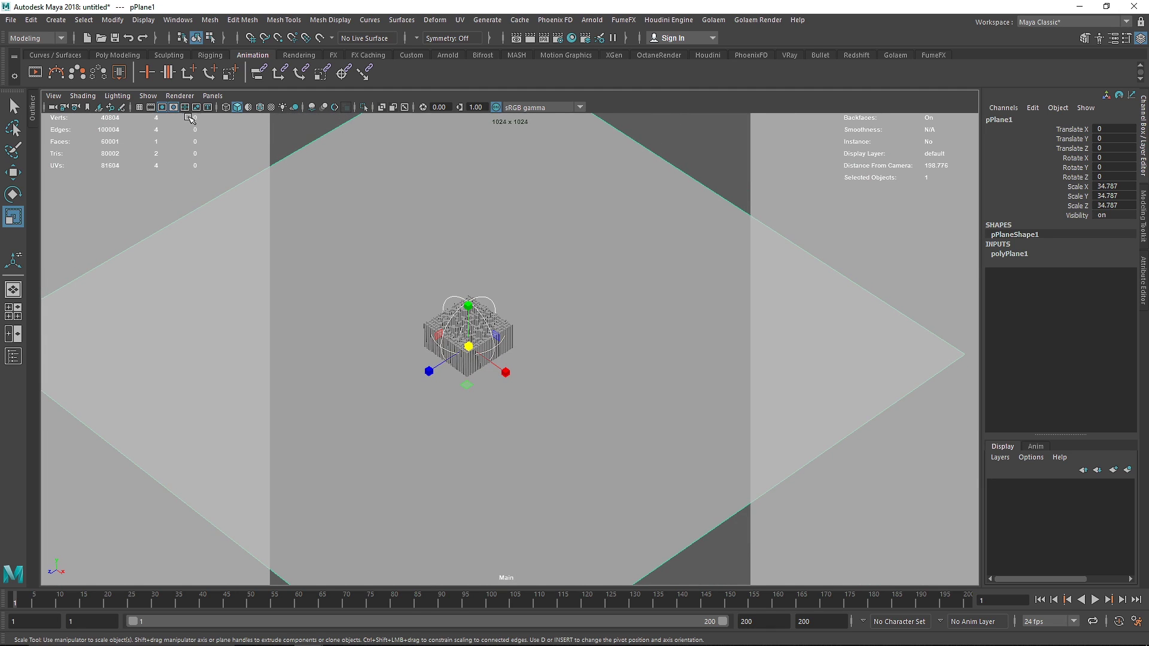
Frame the rod block centrally inside the Main camera's square resolution gate and show the floor plane's attributes
scroll(510, 311, "up", 3)
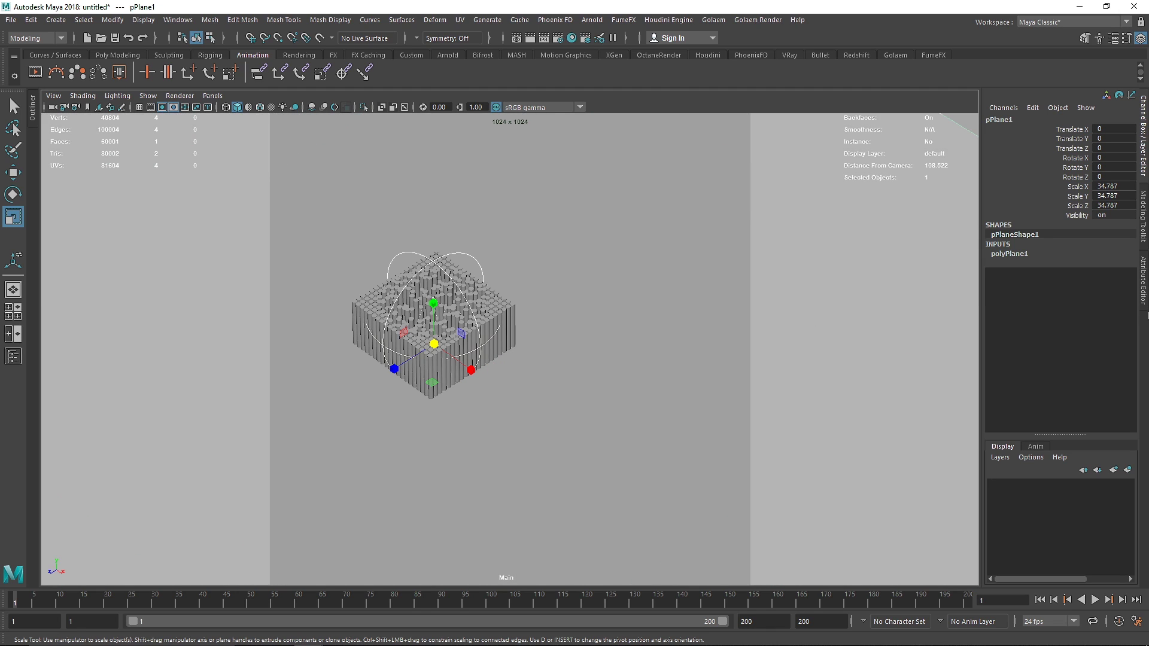
key("ctrl+a")
scroll(377, 346, "up", 2)
scroll(595, 407, "up", 1)
middle_click_drag(377, 346, 512, 385, "alt")
scroll(546, 403, "up", 4)
scroll(547, 403, "down", 2)
scroll(514, 386, "down", 3)
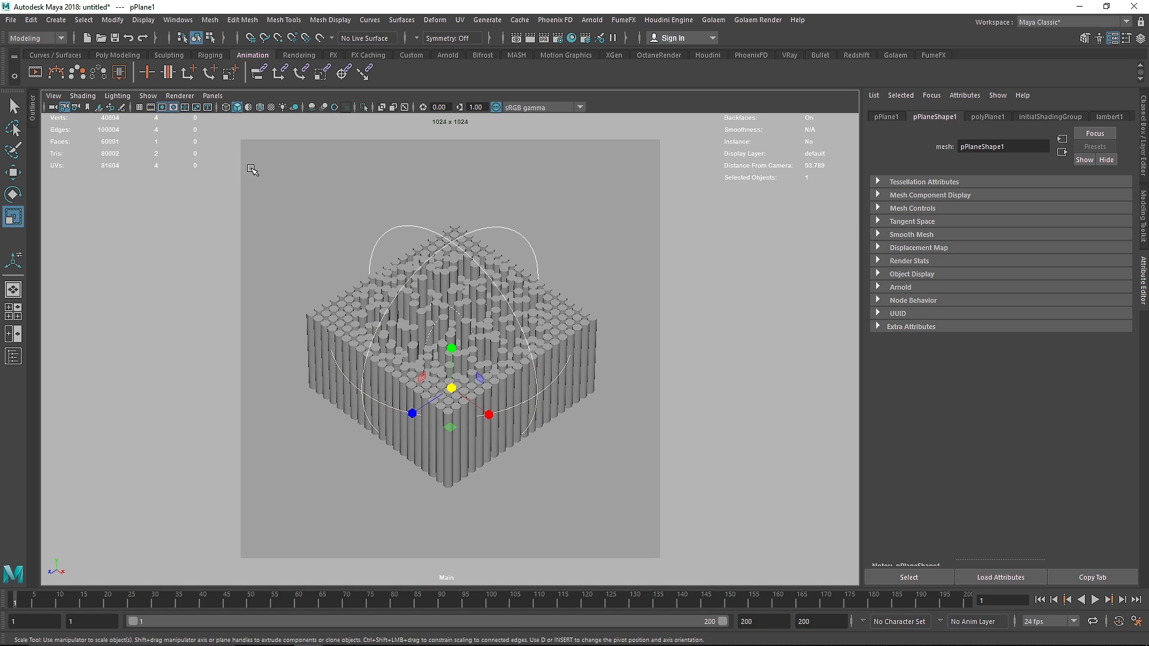
Start an Arnold RenderView of the Main camera and resize its pane beside the viewport
left_click(447, 54)
left_click(426, 73)
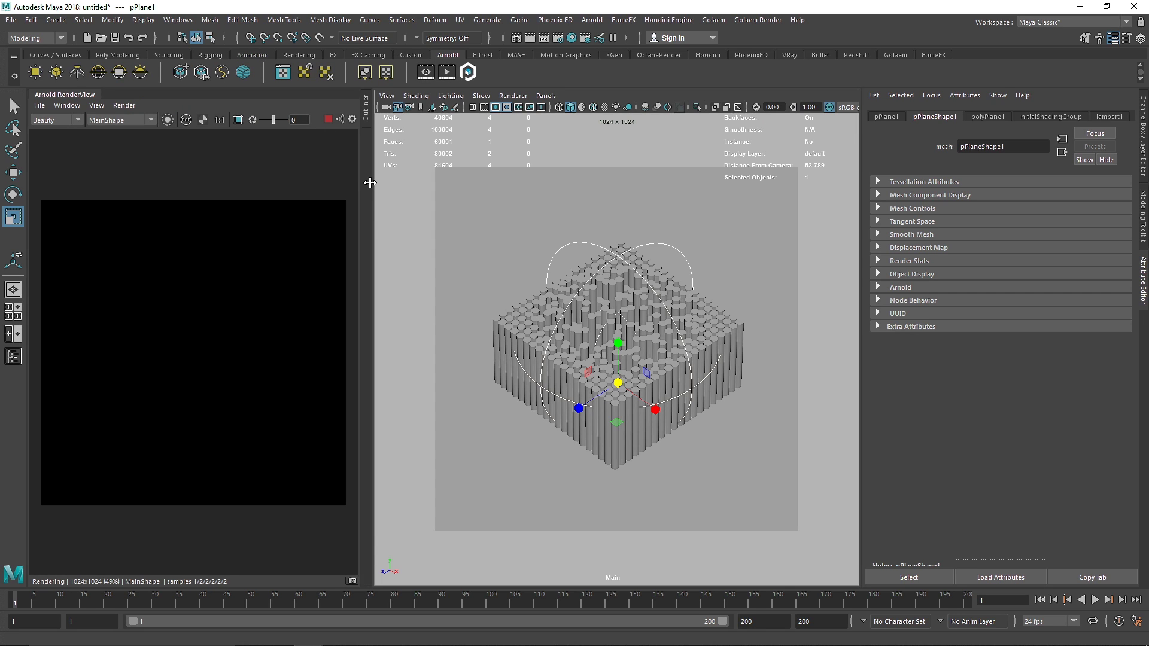
left_click_drag(370, 183, 106, 183)
left_click_drag(111, 131, 419, 132)
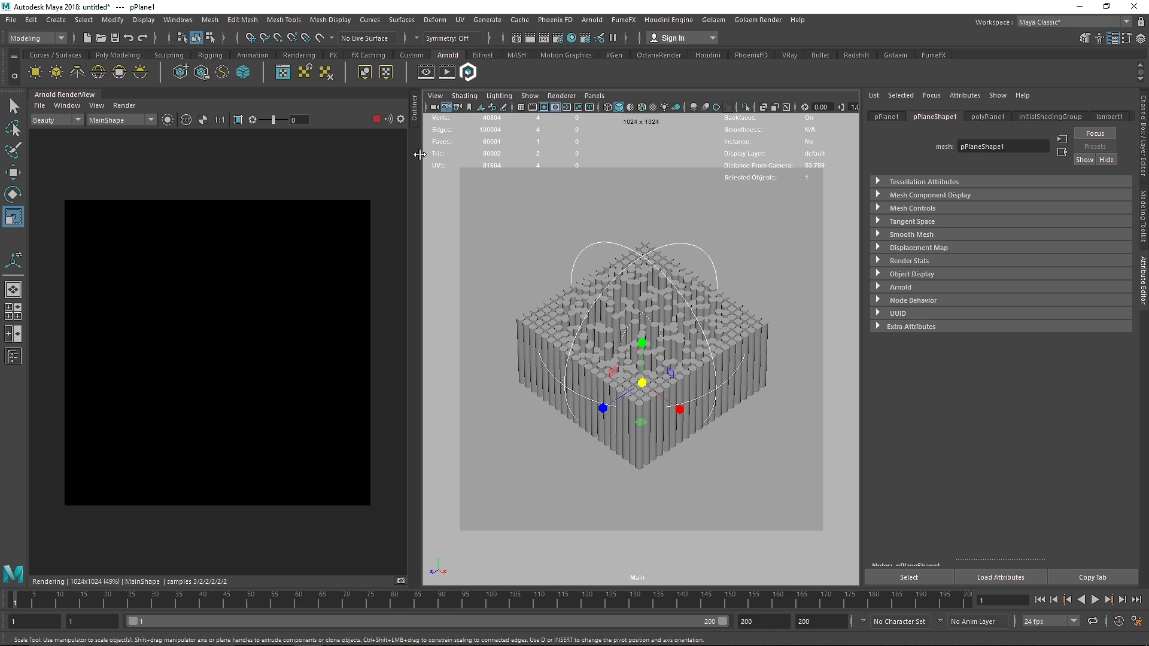
Preview the render with Occlusion debug shading, and set debug shading back to Disabled
left_click(123, 105)
mouse_move(208, 238)
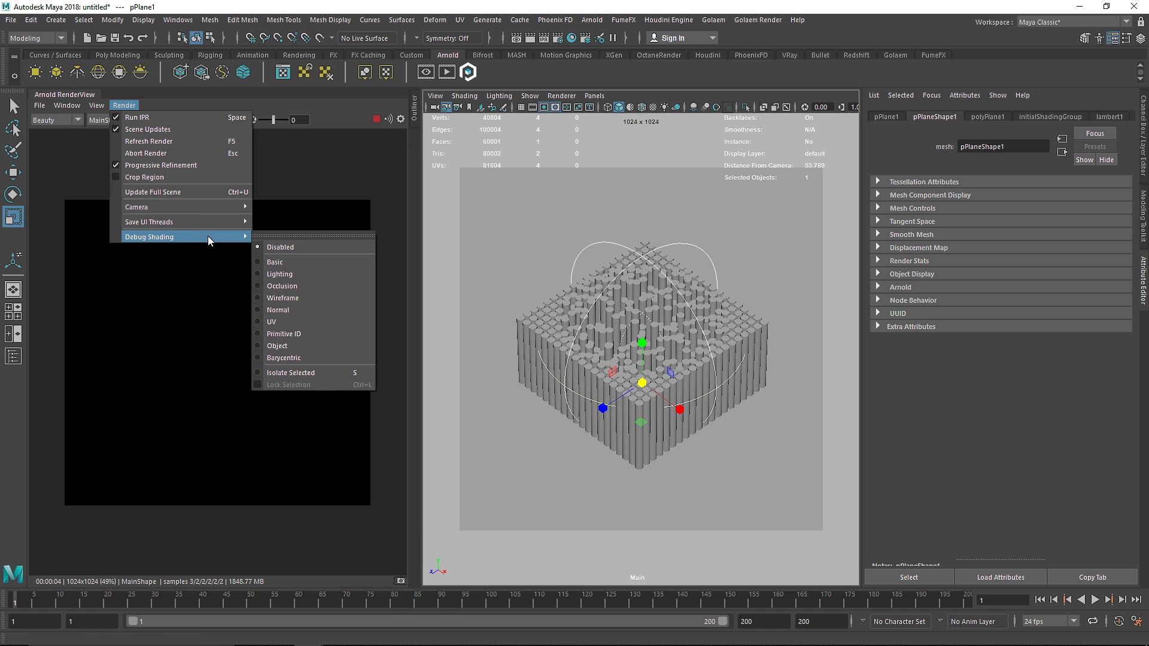
left_click(293, 286)
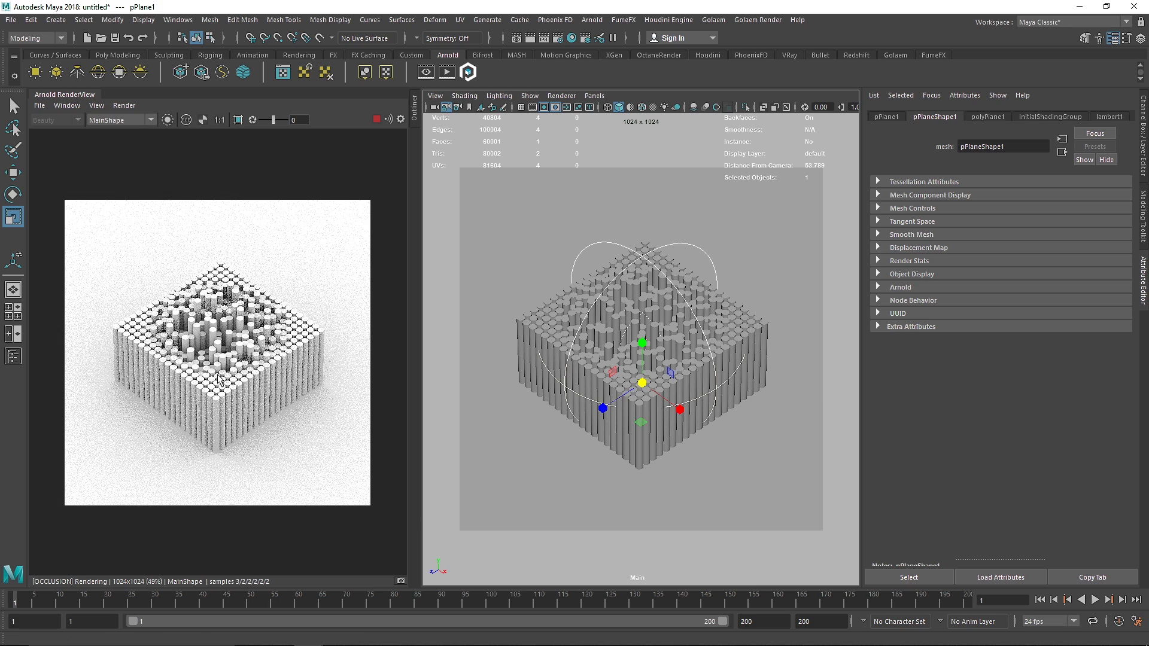
left_click(122, 106)
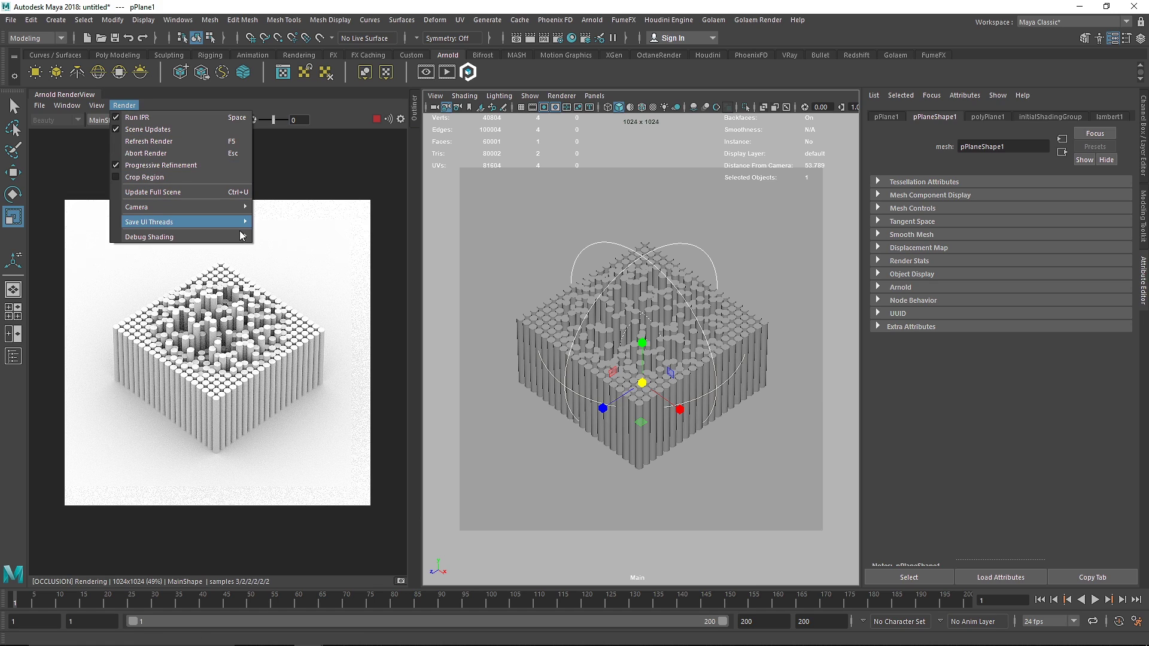
mouse_move(210, 235)
left_click(284, 250)
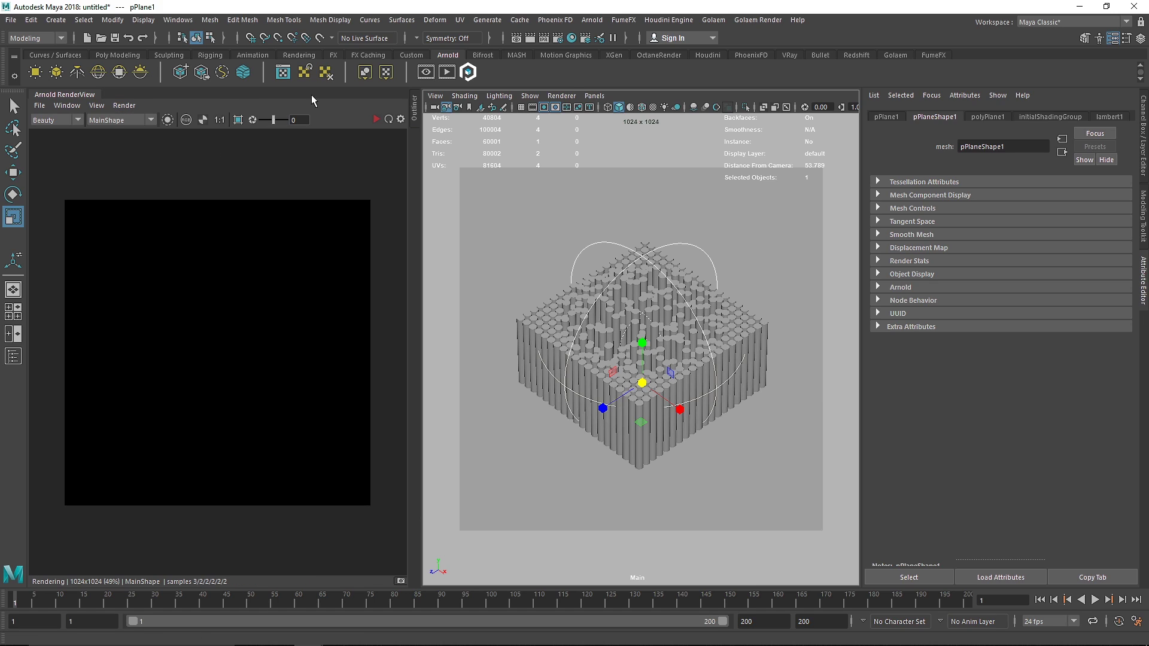
Create a directional light, move it above the rods' upper-left edge and rotate it to about -44, 6, 34 degrees
left_click(299, 55)
left_click(57, 71)
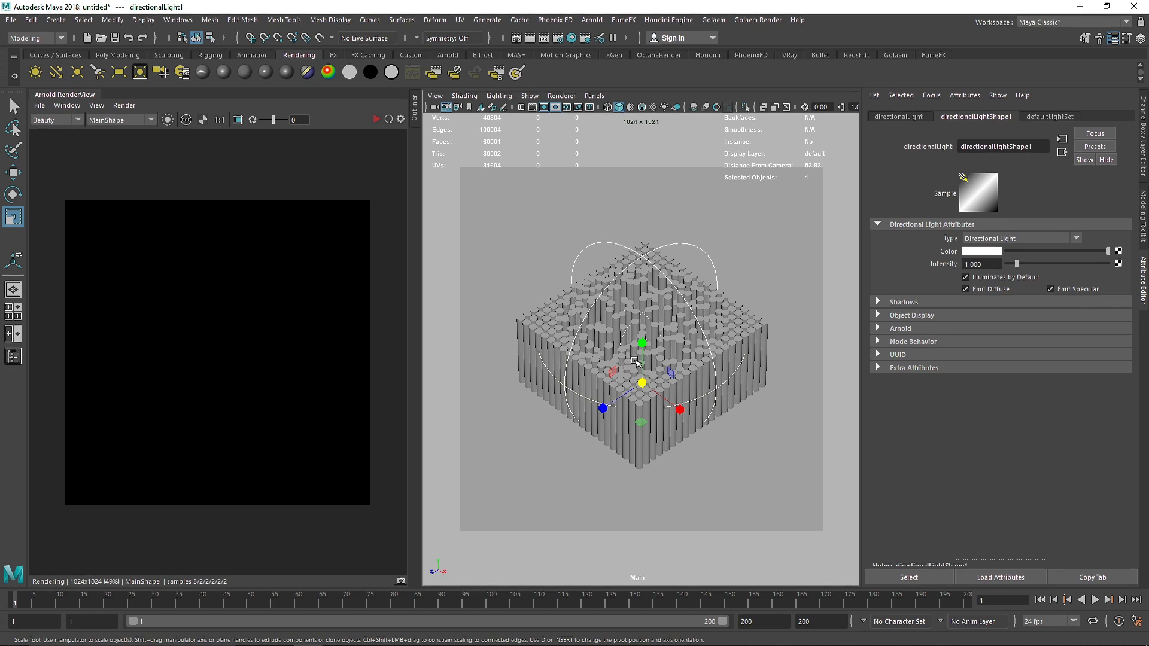
key("w")
left_click_drag(637, 362, 565, 269)
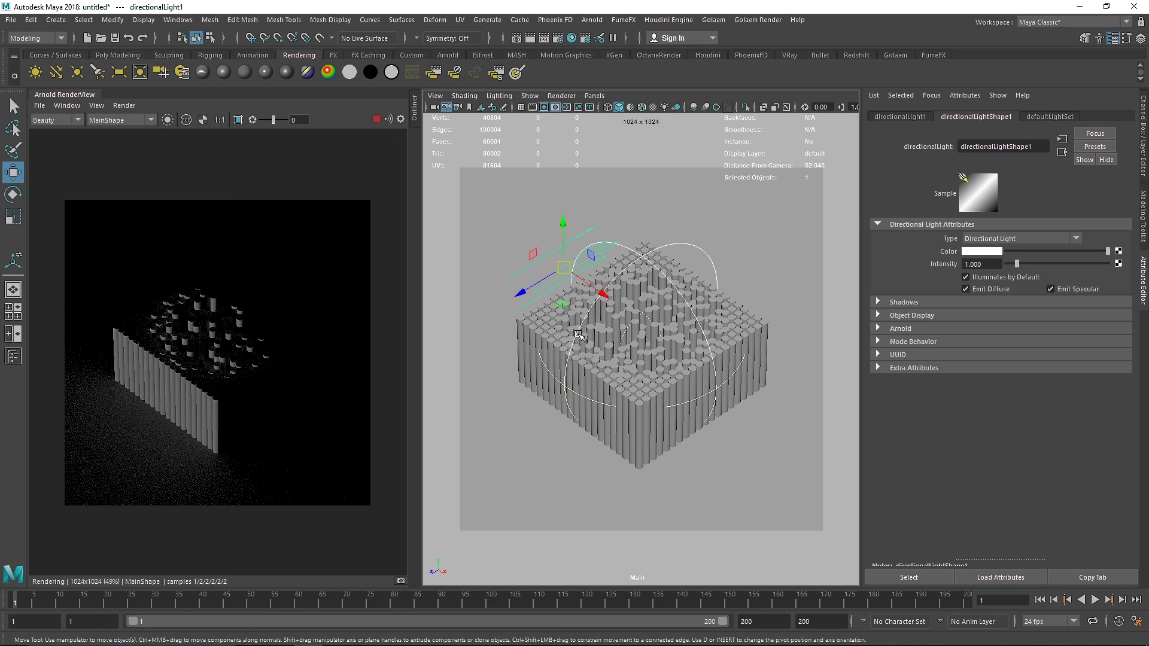
key("e")
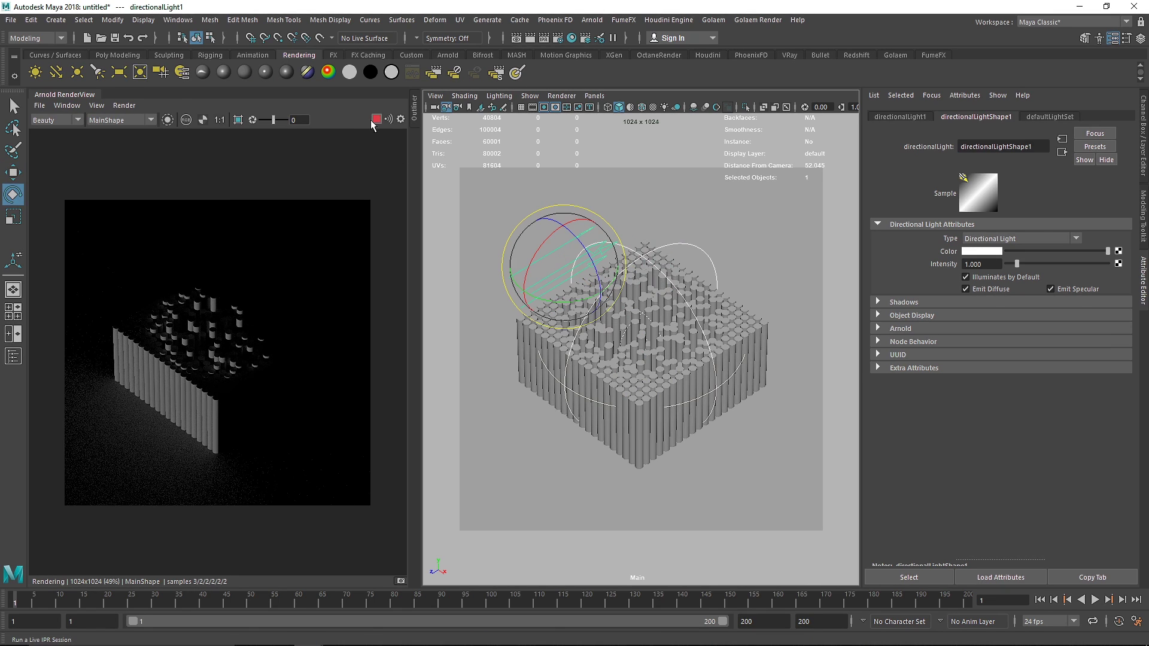
left_click_drag(551, 251, 559, 240)
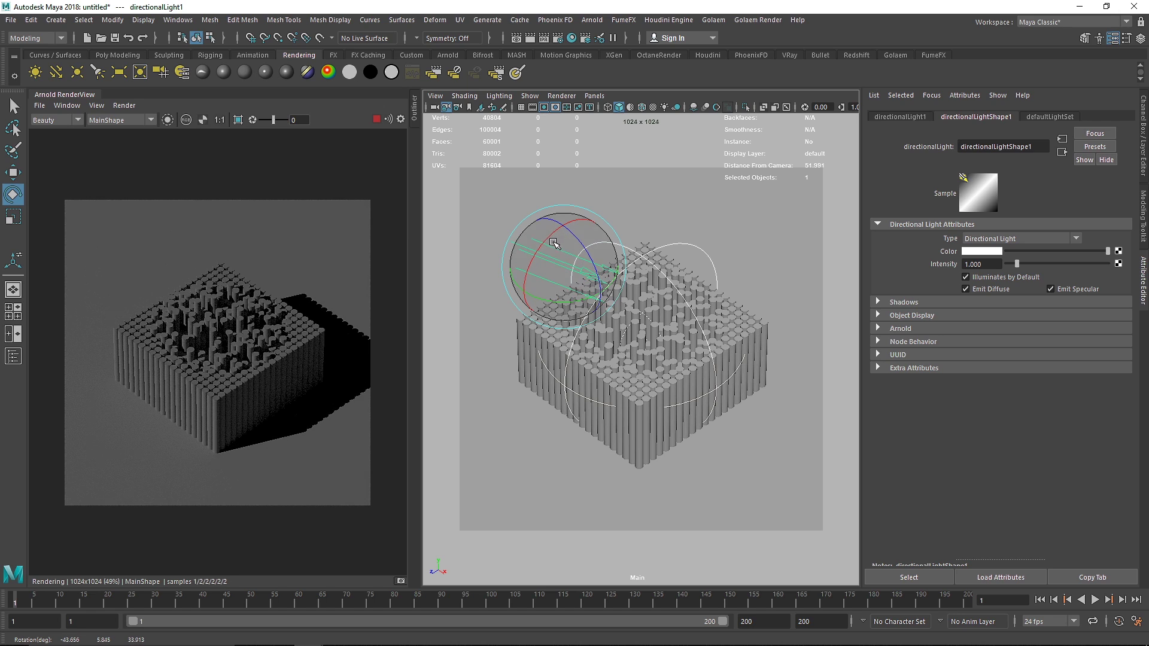
Set the directional light's Arnold samples to 5
left_click(902, 328)
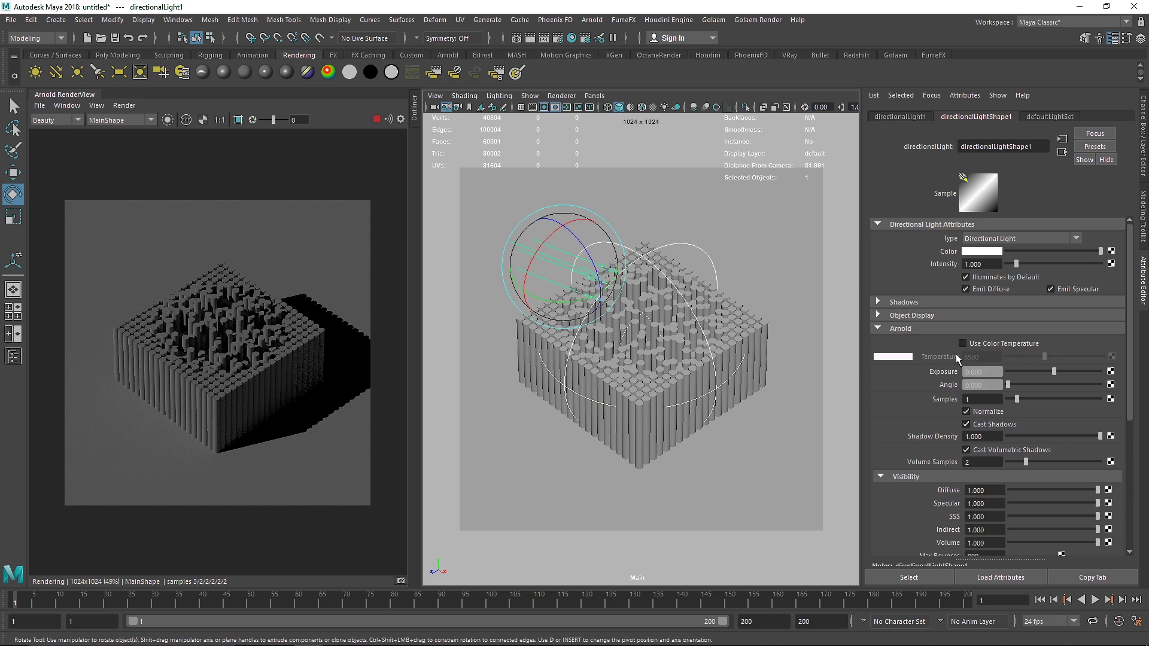
type("5")
key("Return")
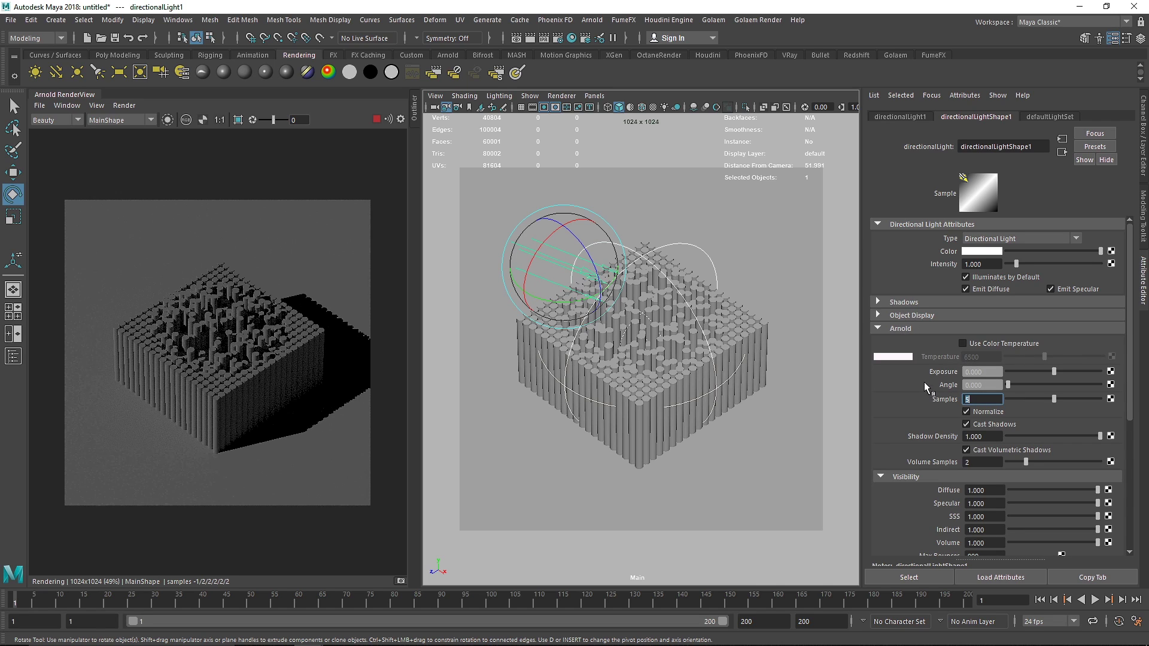
Add an Arnold SkyDome light to the scene and set its samples to 5
left_click(454, 53)
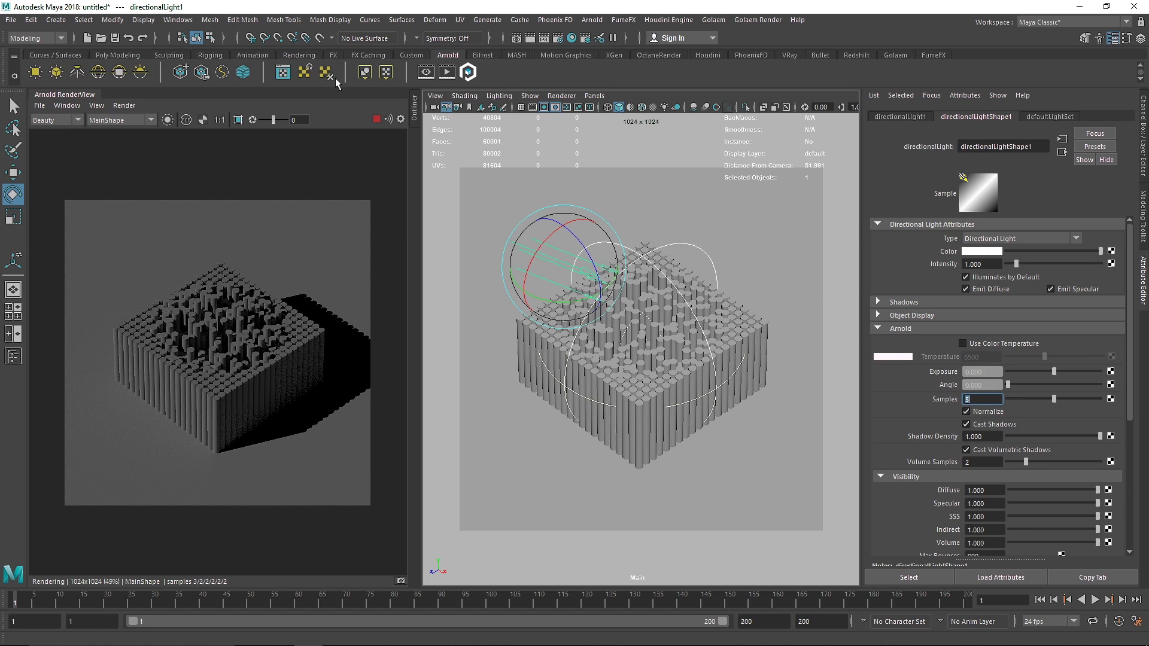
left_click(98, 72)
left_click(593, 301)
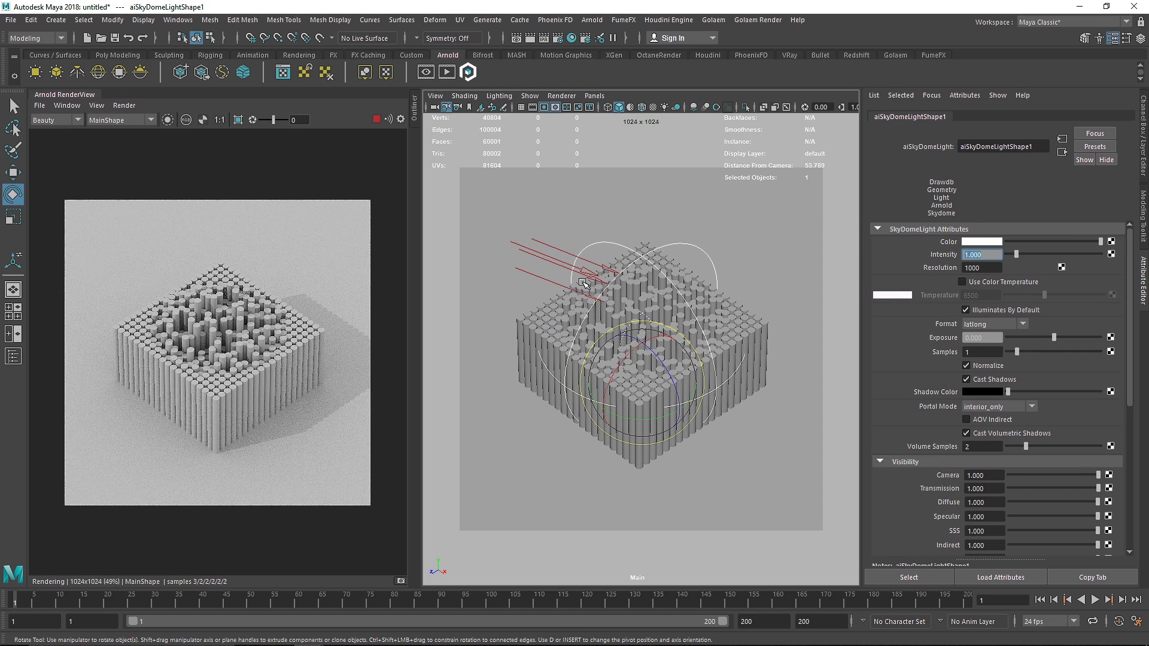
type("5")
key("Return")
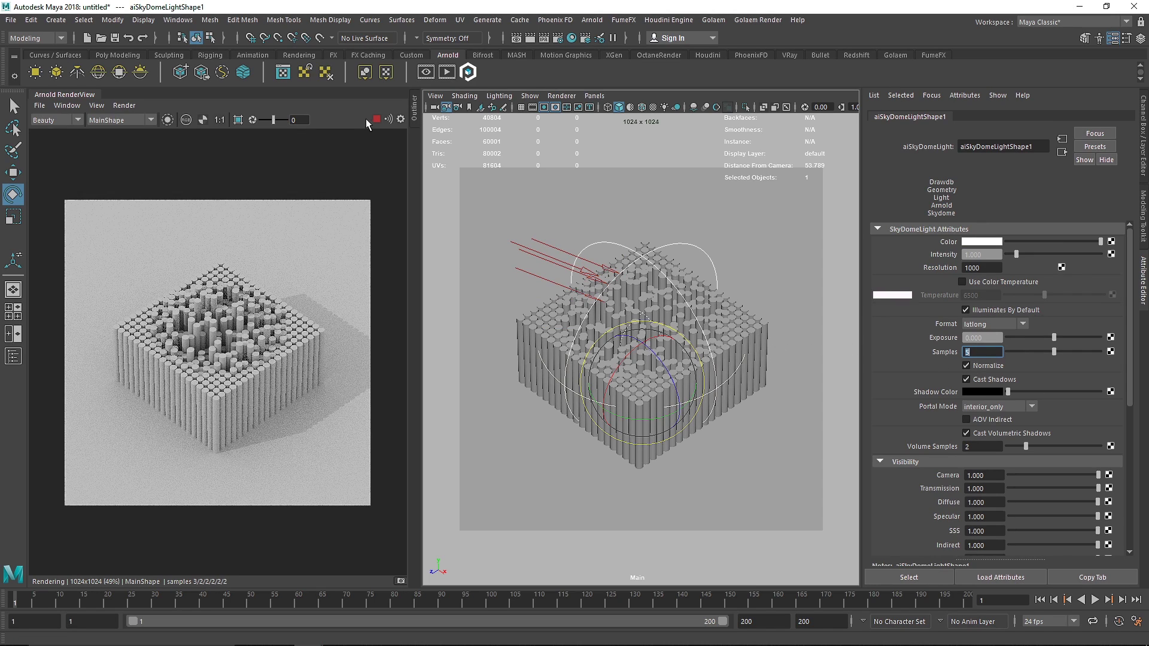
Assign a new Arnold Ai Standard Surface material to the floor plane and name it Floor
left_click(495, 283)
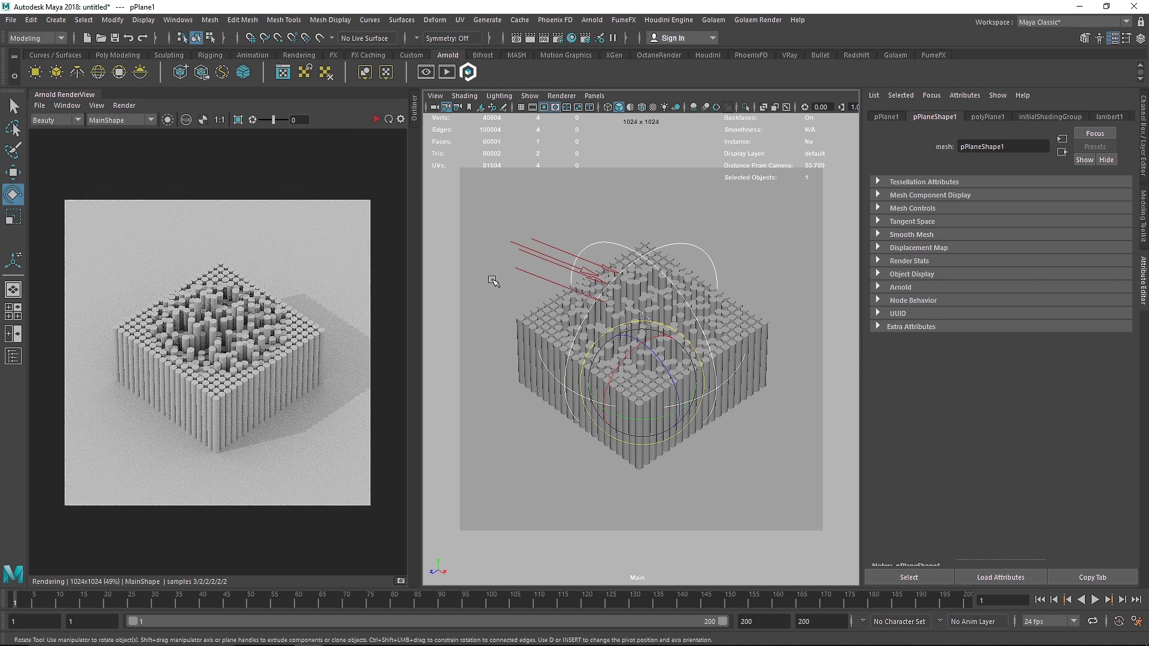
right_click_drag(471, 279, 493, 401)
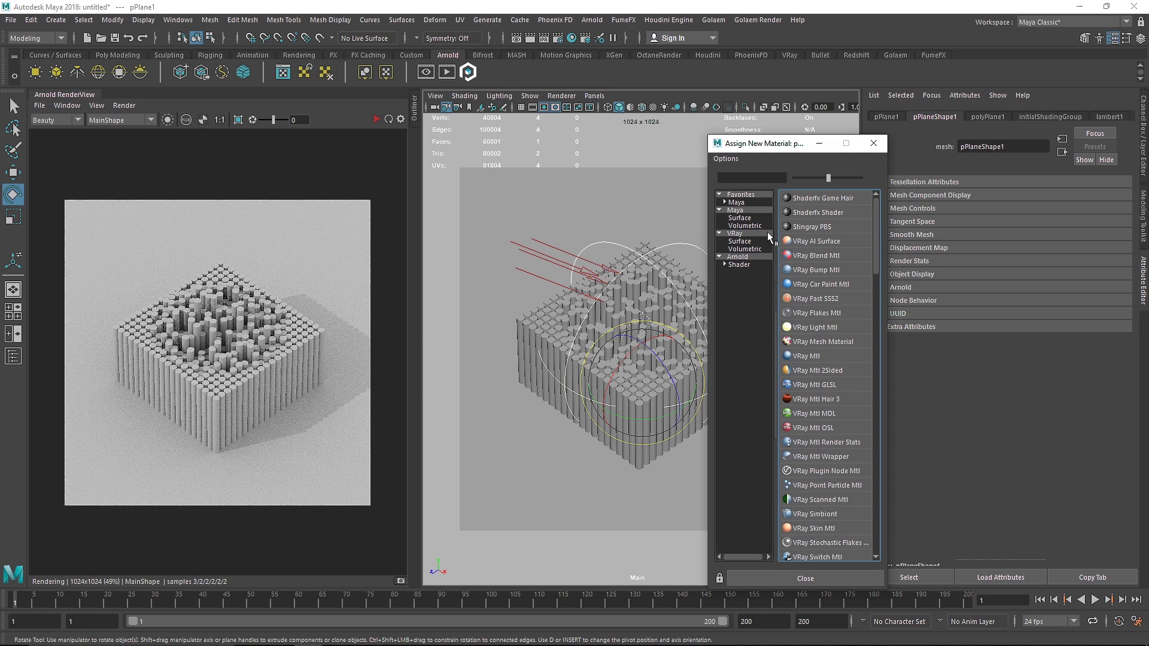
left_click(737, 257)
left_click(827, 285)
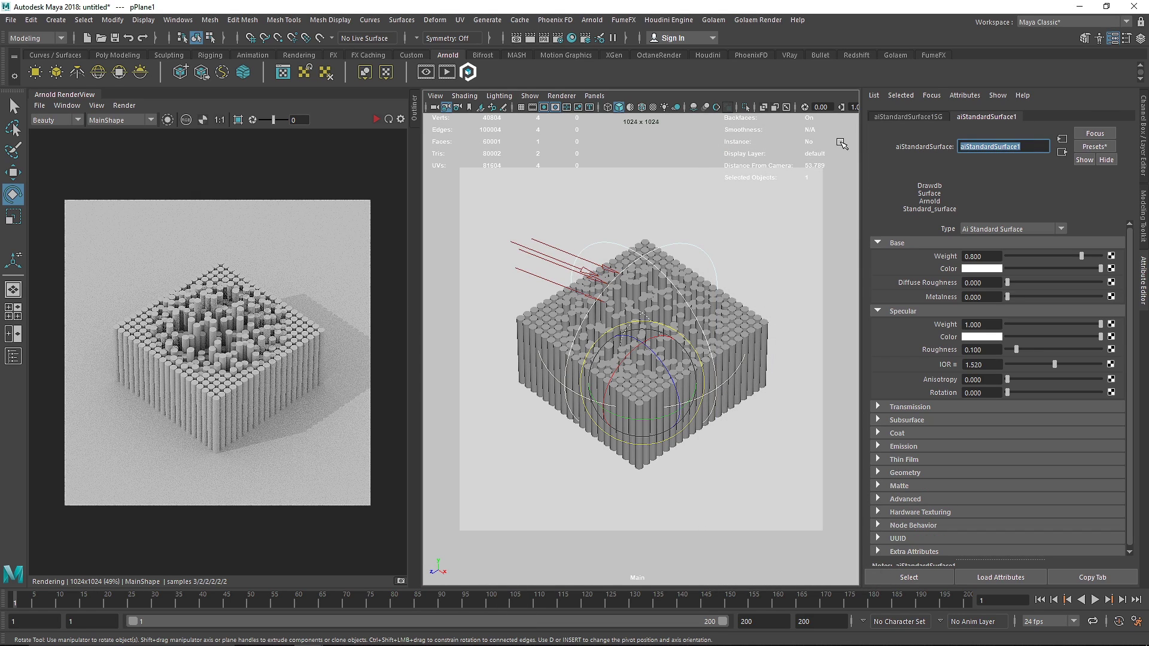
type("Floor")
key("Return")
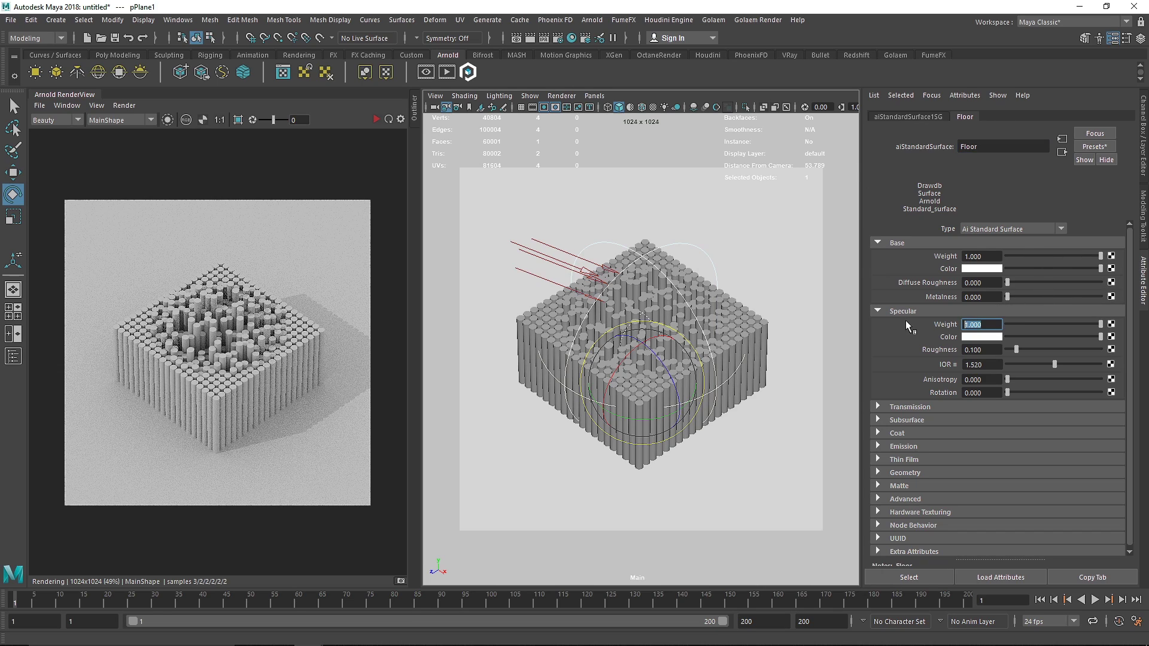
Set the Floor material's base weight to 1, specular weight to 0.1 and specular roughness to 0.5
type("0.1")
key("Tab")
type("0.5")
key("Return")
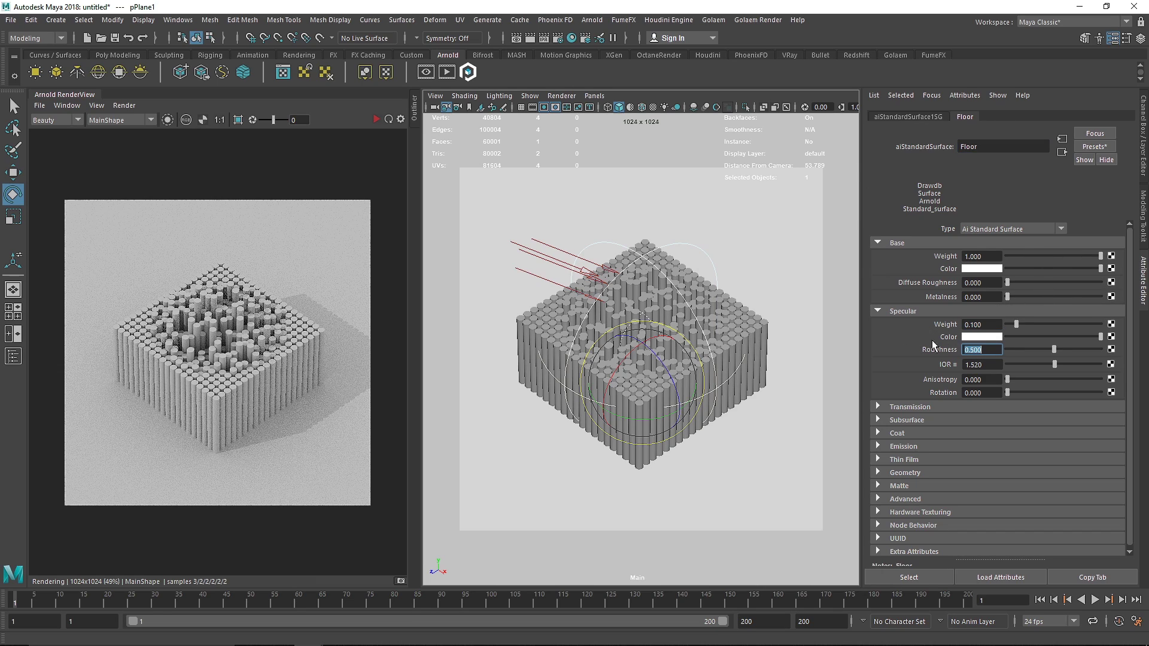
Set the Floor material's base color to turquoise from the color history and run a live render to check it
left_click(982, 269)
left_click(966, 263)
left_click(974, 262)
left_click(986, 263)
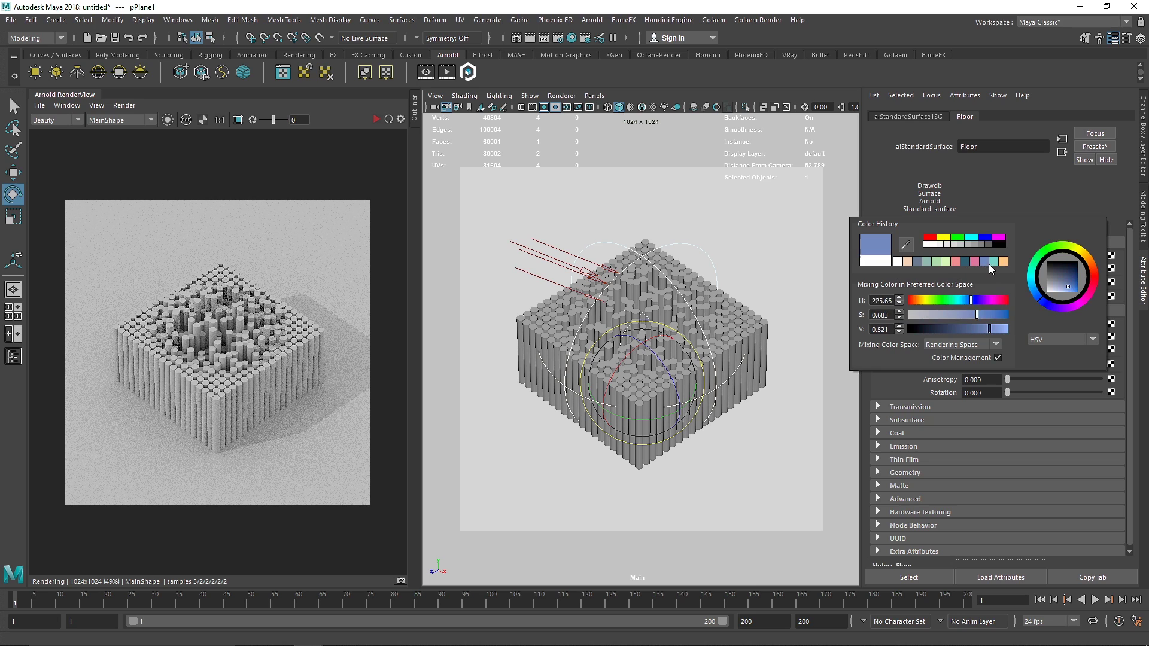
left_click(994, 262)
left_click(377, 120)
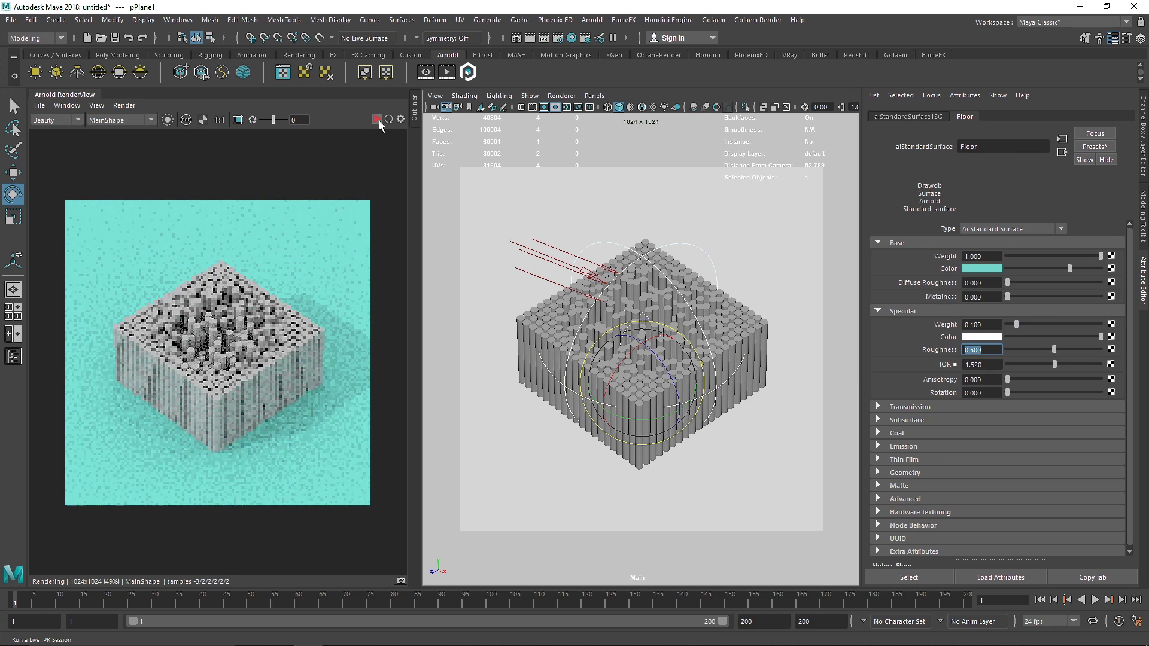
left_click(377, 120)
Assign a new Arnold Ai Standard Surface material to the MASH rod mesh and name it Mash
left_click(726, 320)
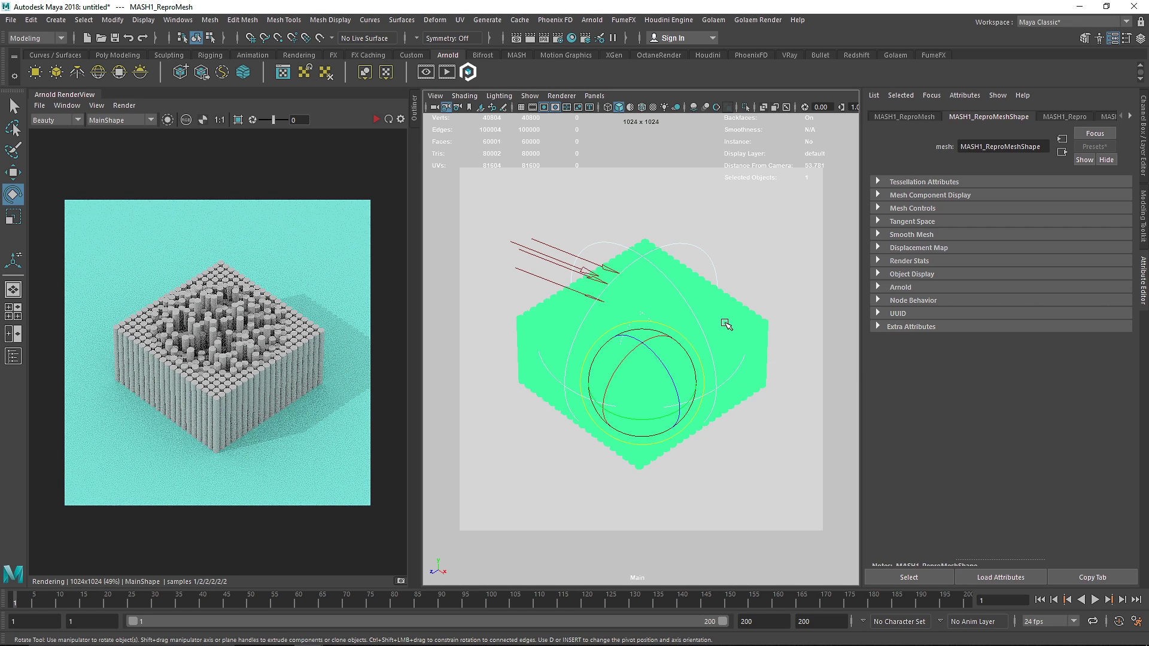
right_click_drag(725, 290, 711, 597)
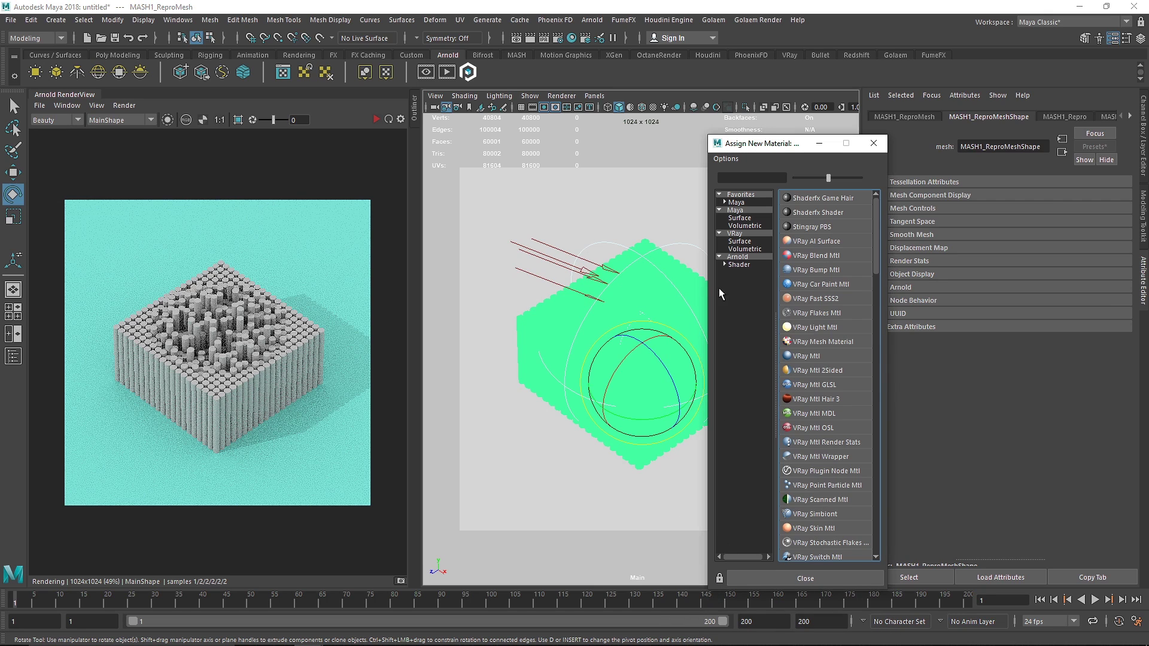
left_click(739, 264)
left_click(815, 284)
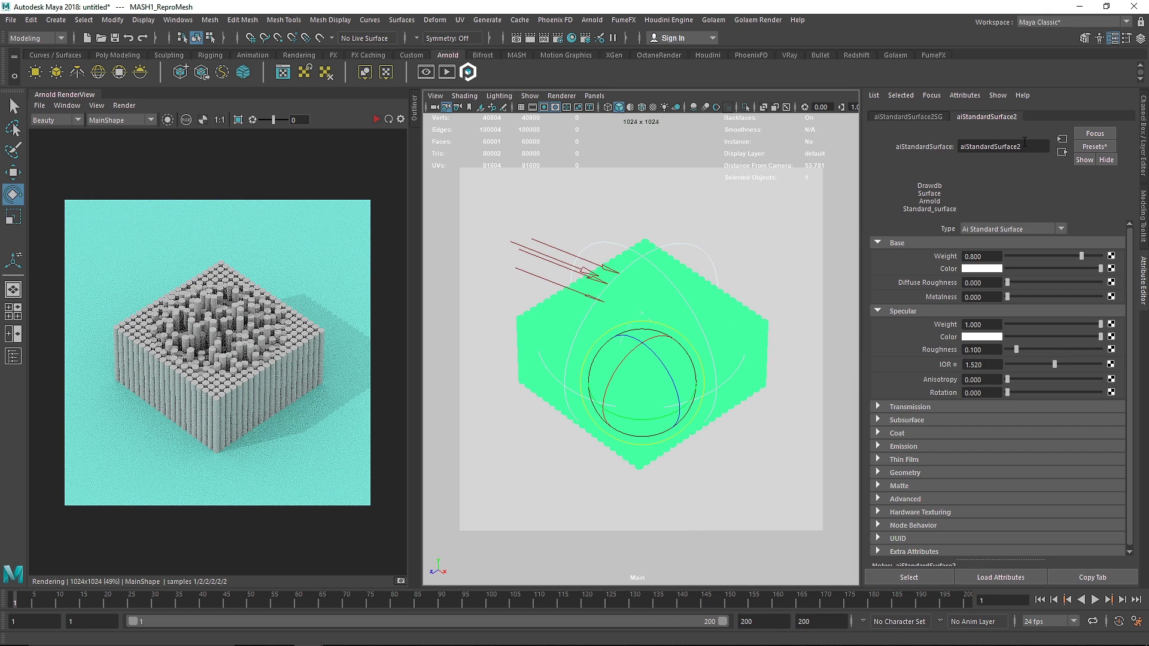
double_click(1024, 144)
type("Ms")
key("BackSpace")
type("ash")
key("Return")
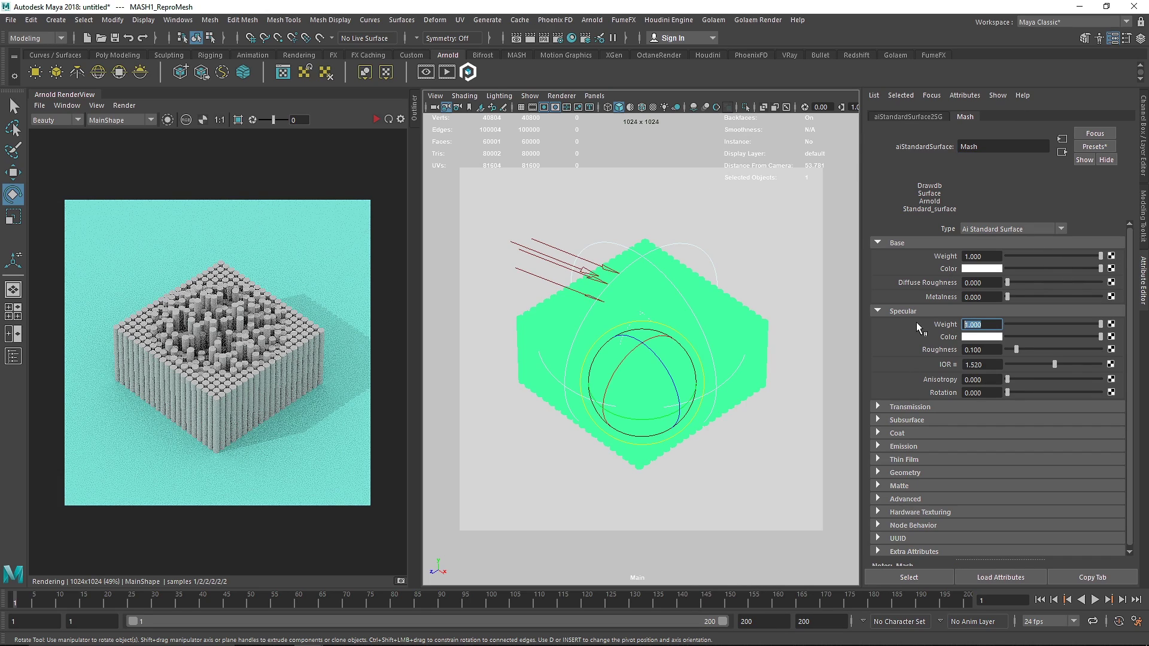
Give the Mash material base weight 1, specular weight 0.1, roughness 0.5 and a light peach base color, and run the live render
type("0.1")
left_click_drag(982, 350, 973, 351)
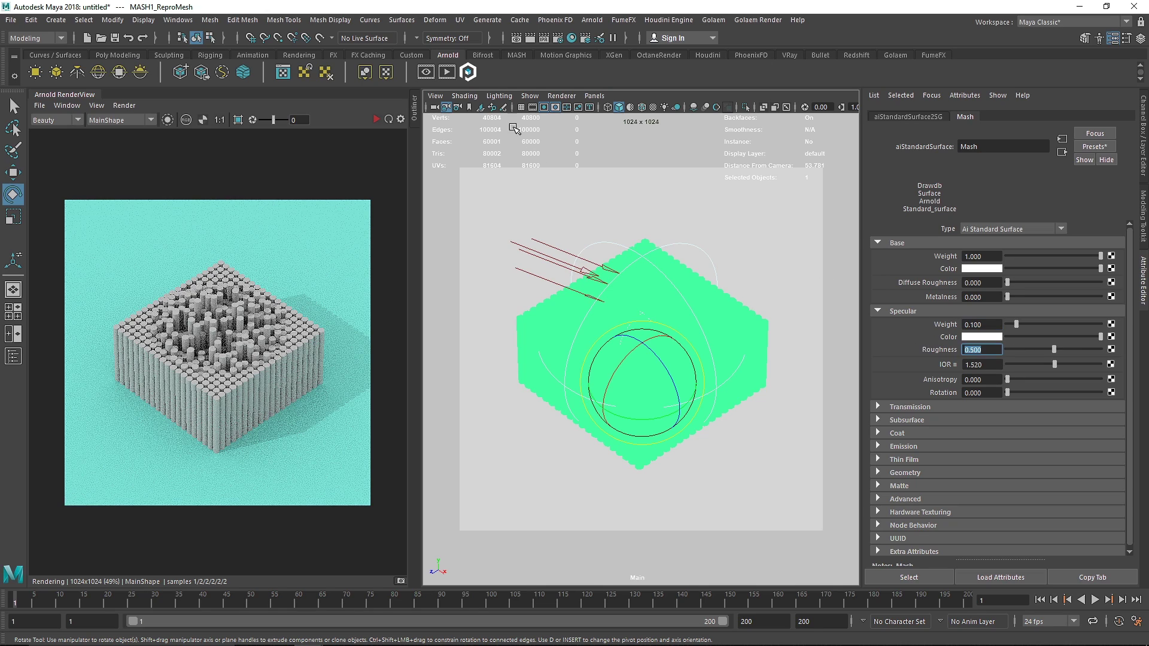
left_click(966, 269)
left_click(906, 263)
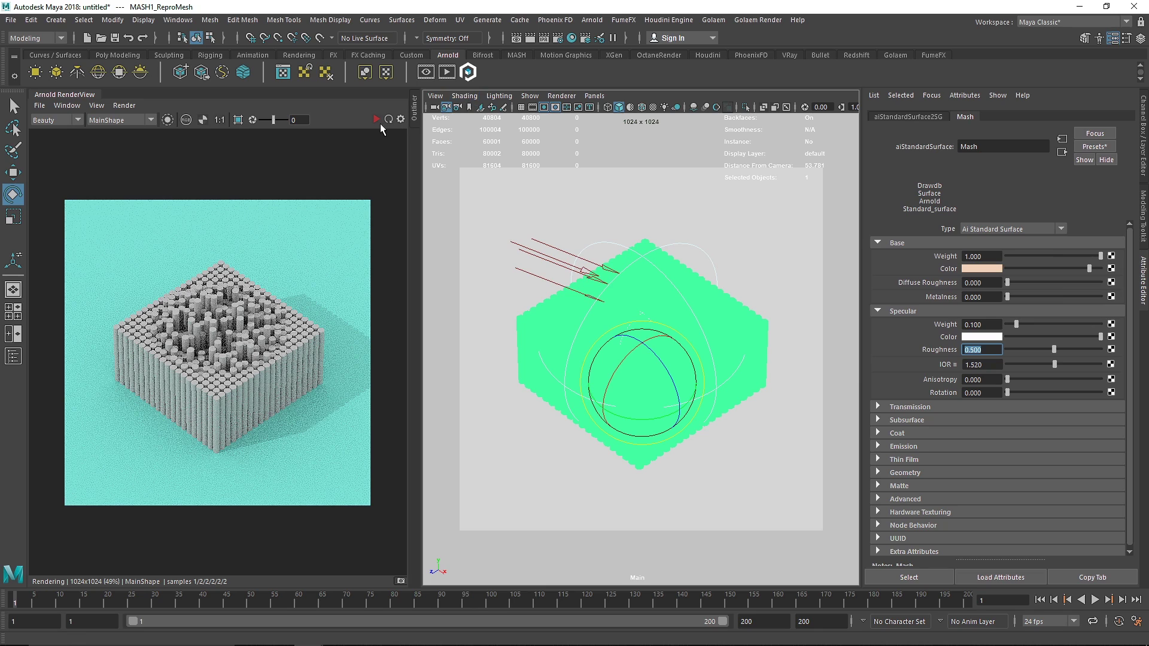
left_click(377, 119)
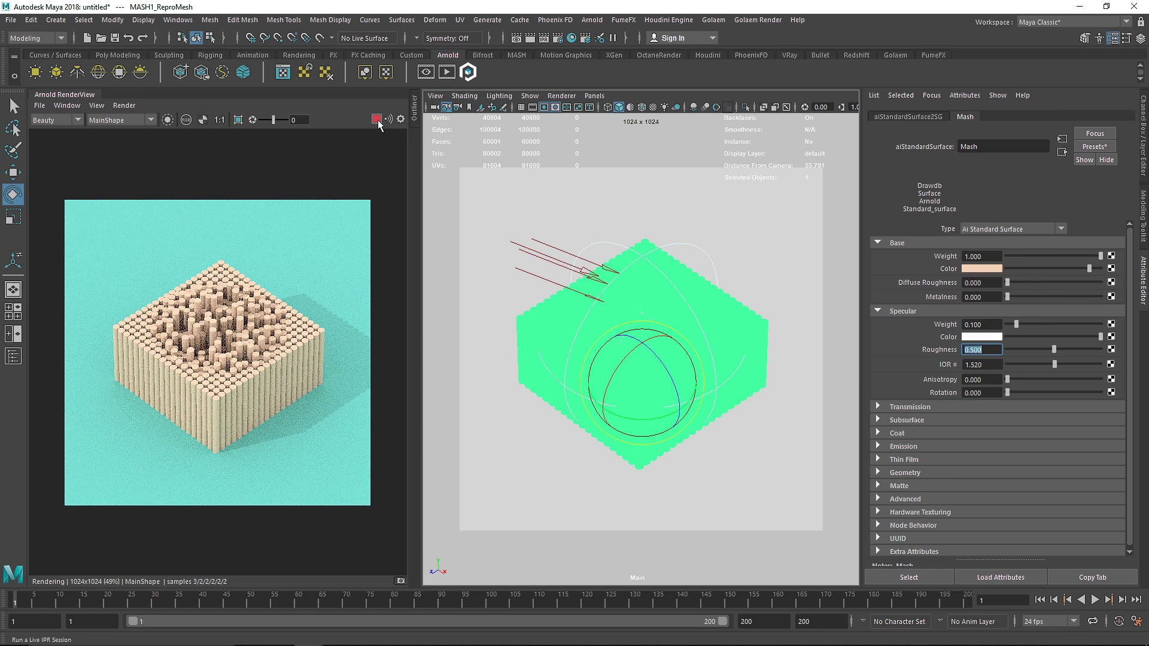
Close the Arnold RenderView pane and graph the Mash material's shading network in Hypershade
right_click(85, 93)
left_click(120, 140)
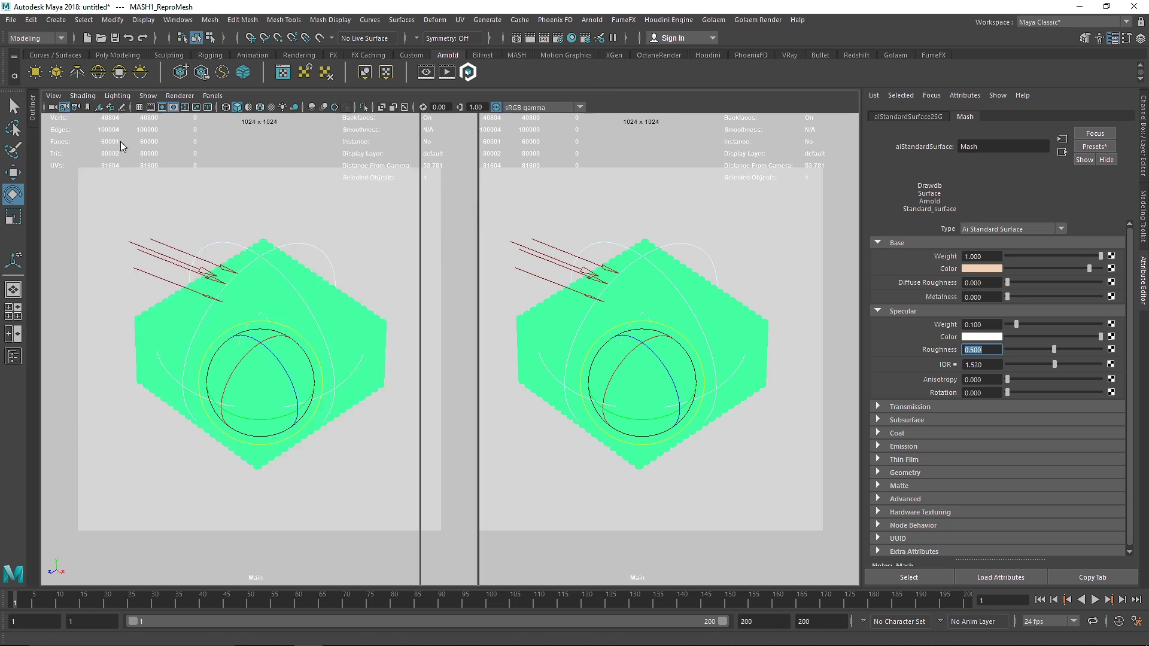
left_click(558, 38)
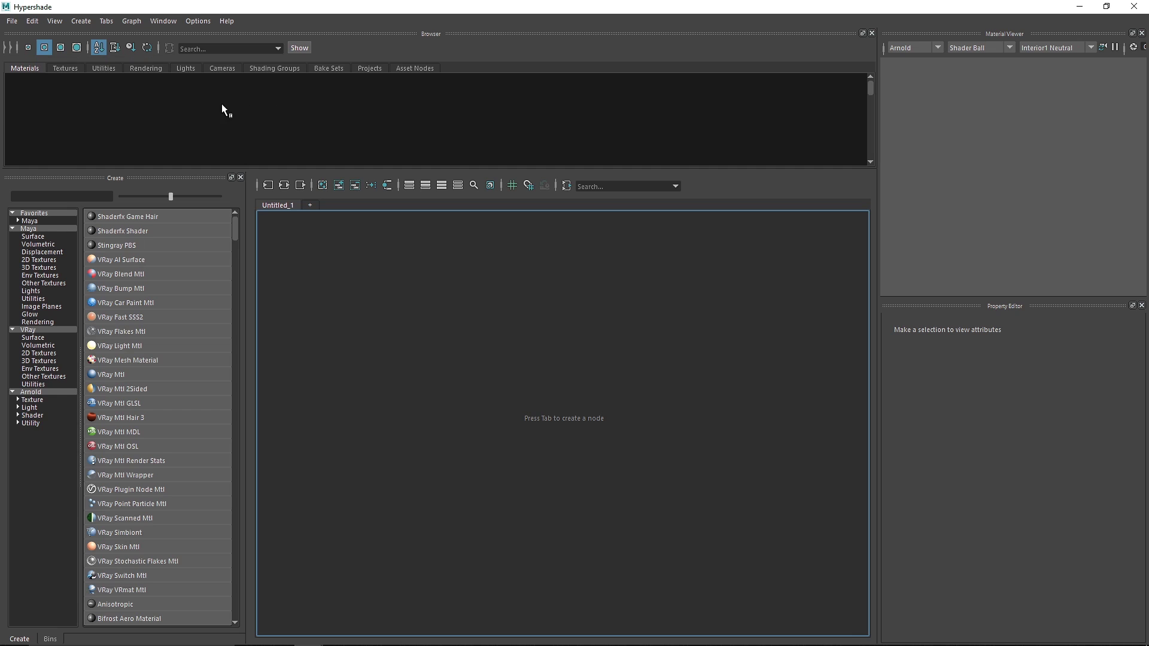
left_click(86, 89)
right_click_drag(90, 98, 103, 131)
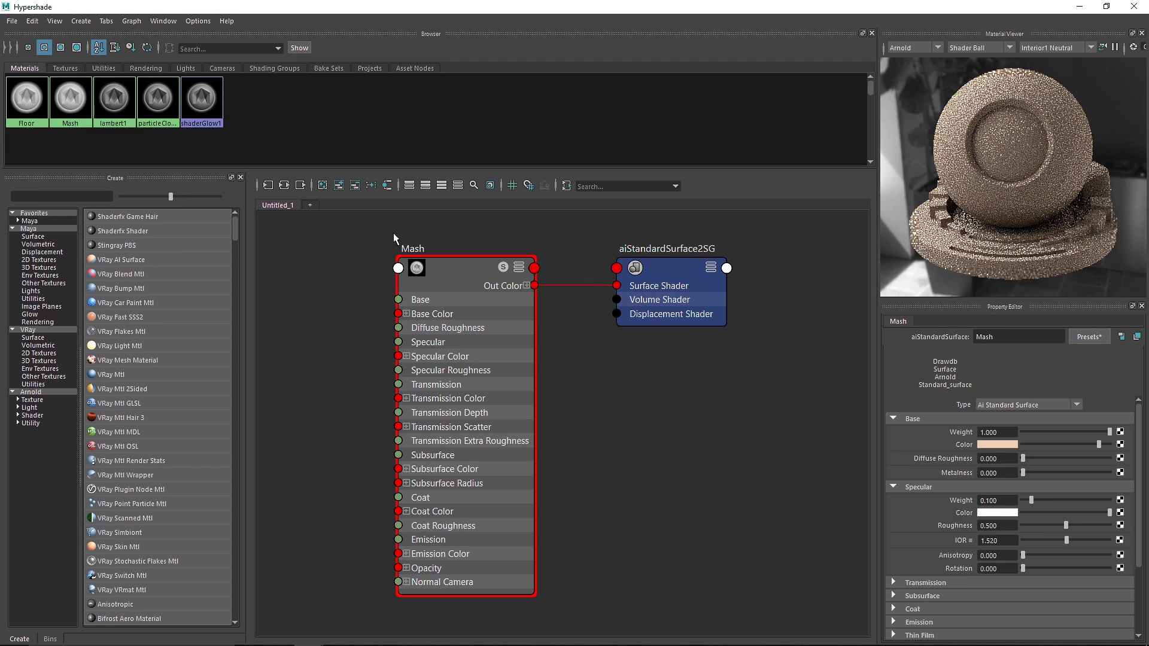
scroll(642, 368, "down", 3)
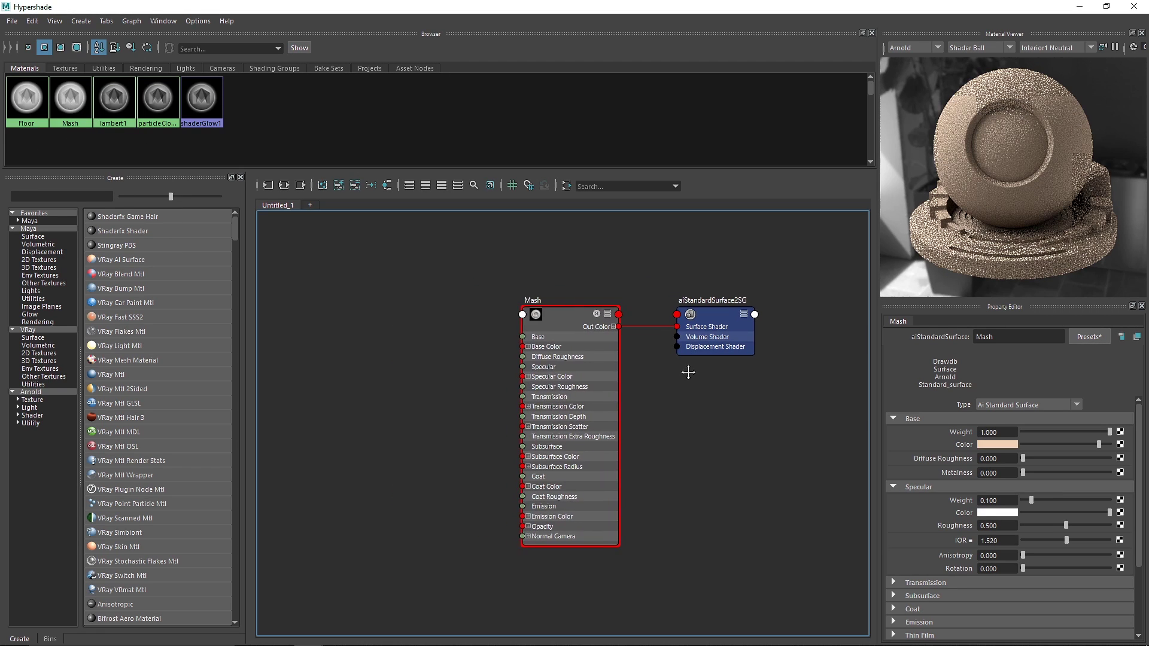
Add a Ramp texture to the graph and connect its Out Color to the Mash material's Base Color
left_click_drag(712, 323, 778, 350)
left_click_drag(583, 312, 581, 318)
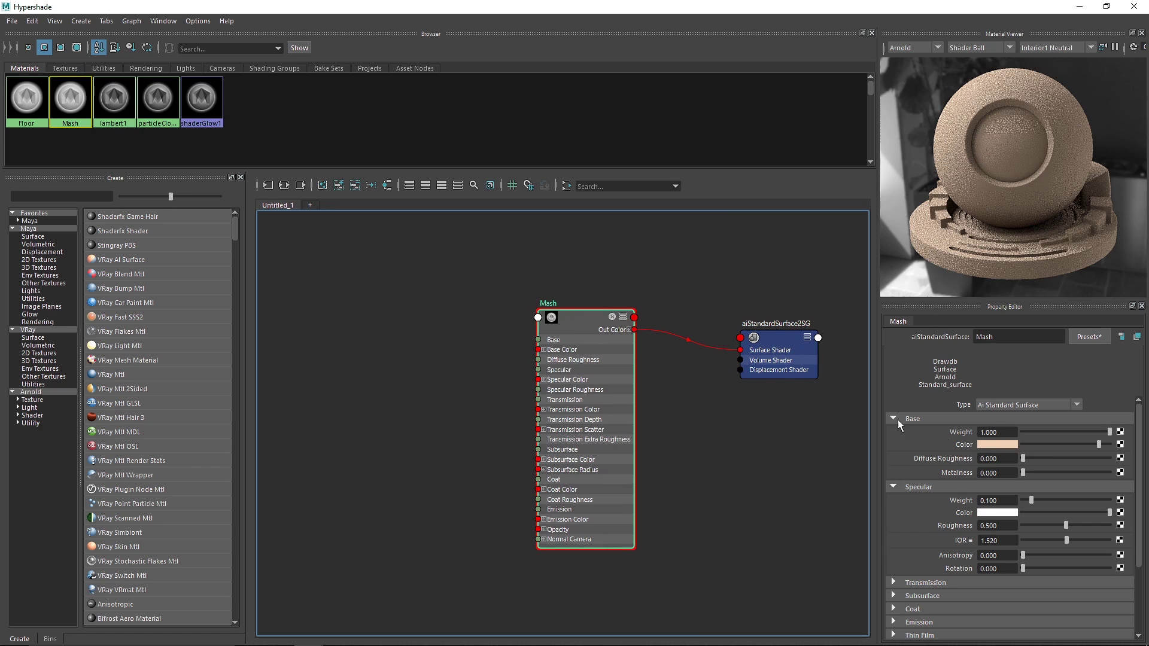
left_click(60, 196)
type("ramp")
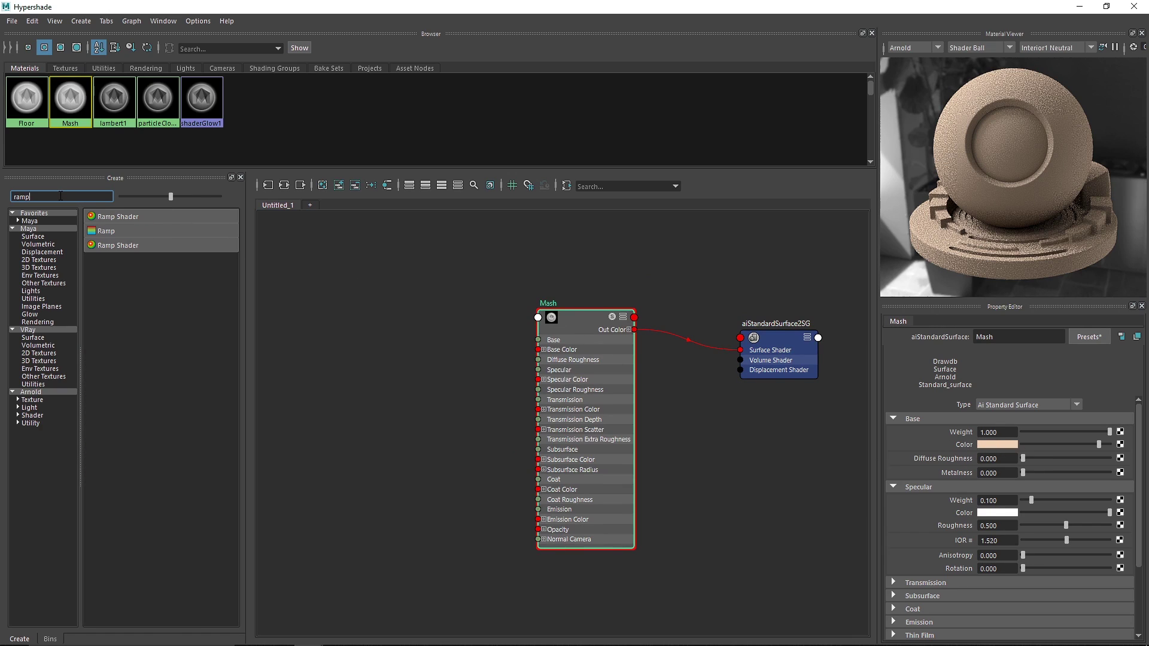
left_click(121, 236)
middle_click_drag(439, 370, 533, 354, "alt")
left_click_drag(368, 358, 452, 413)
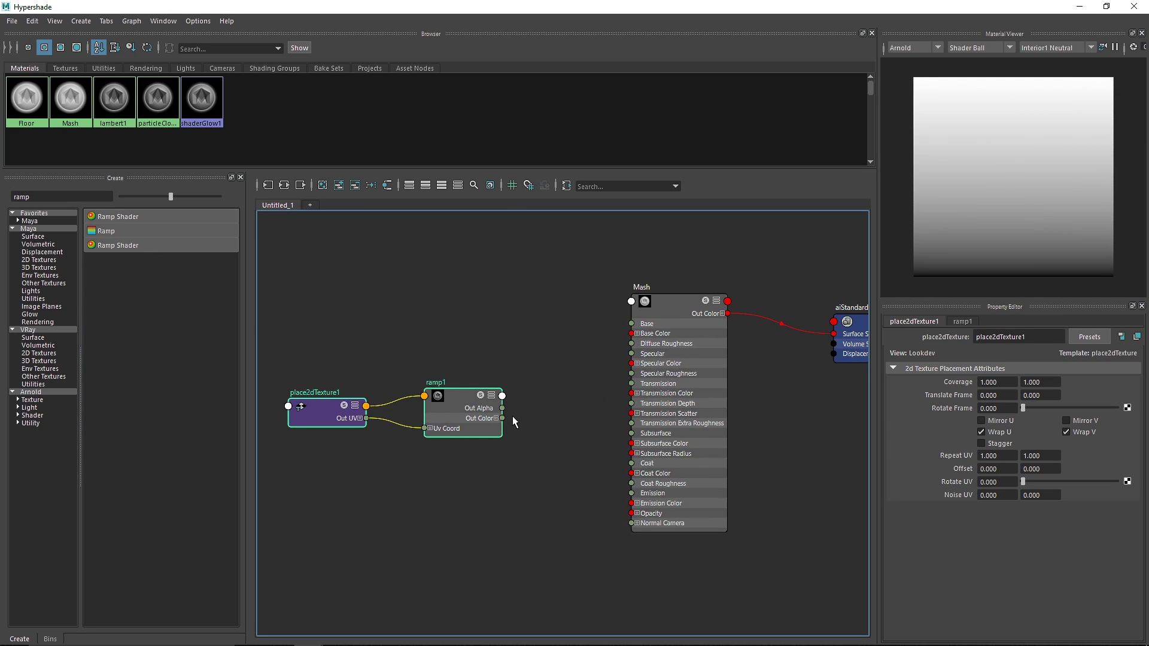
left_click_drag(556, 402, 633, 333)
Color the ramp salmon pink at position 0 and pale green at position 1 using swatches from the color history
left_click(473, 431)
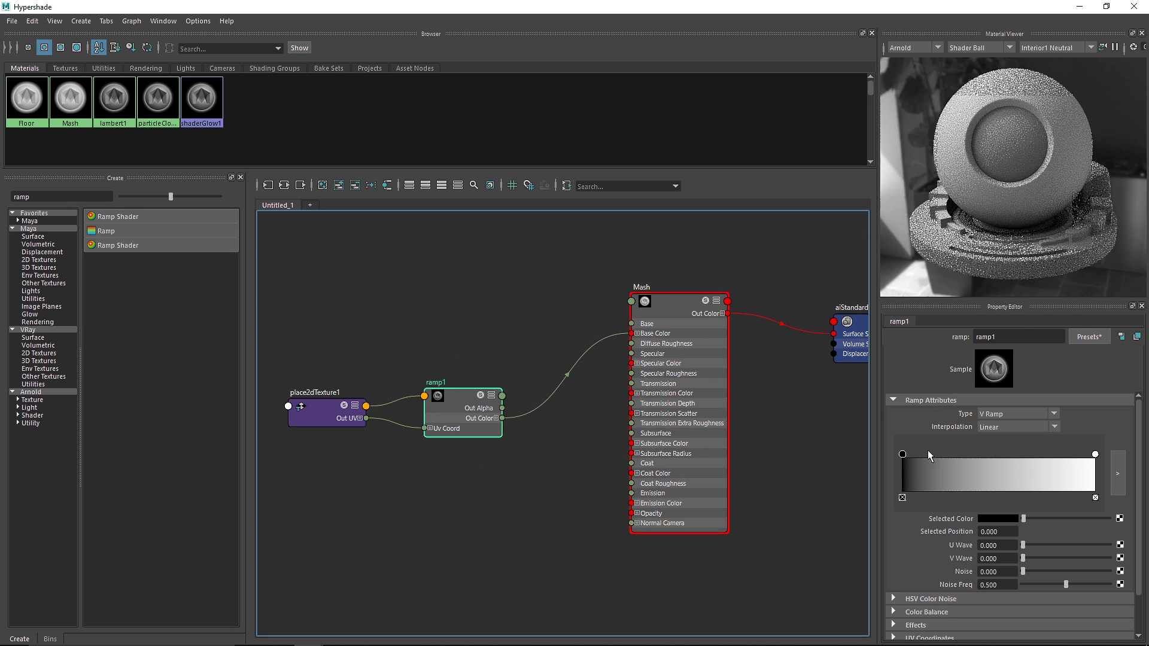
left_click(902, 454)
left_click(1014, 520)
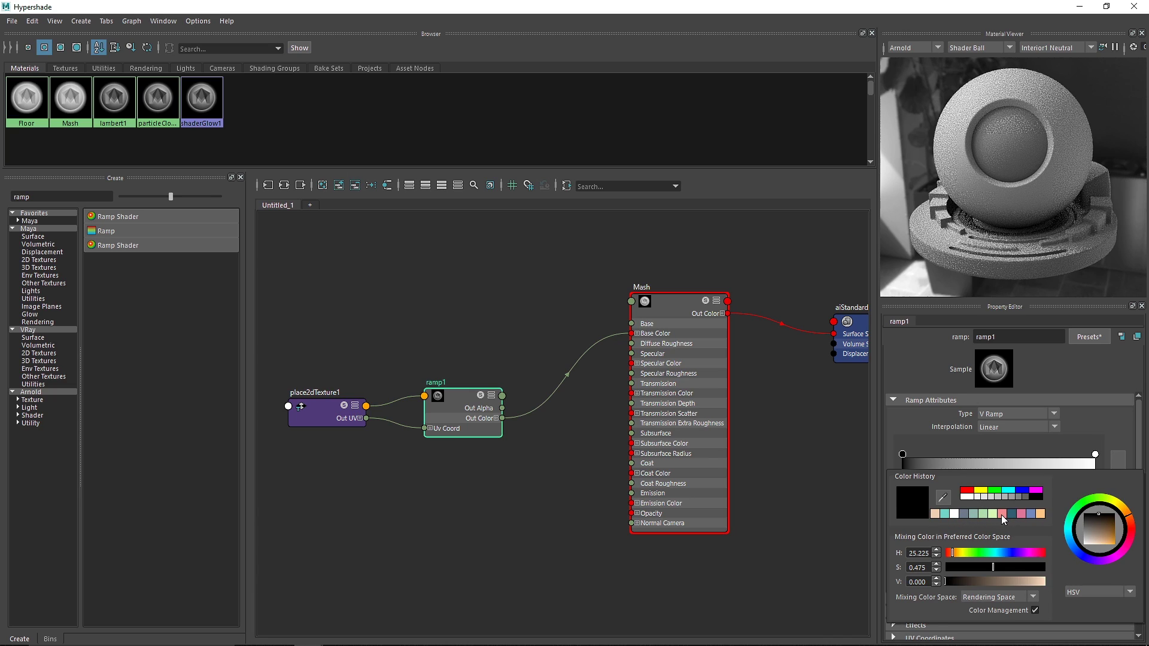
left_click(1001, 516)
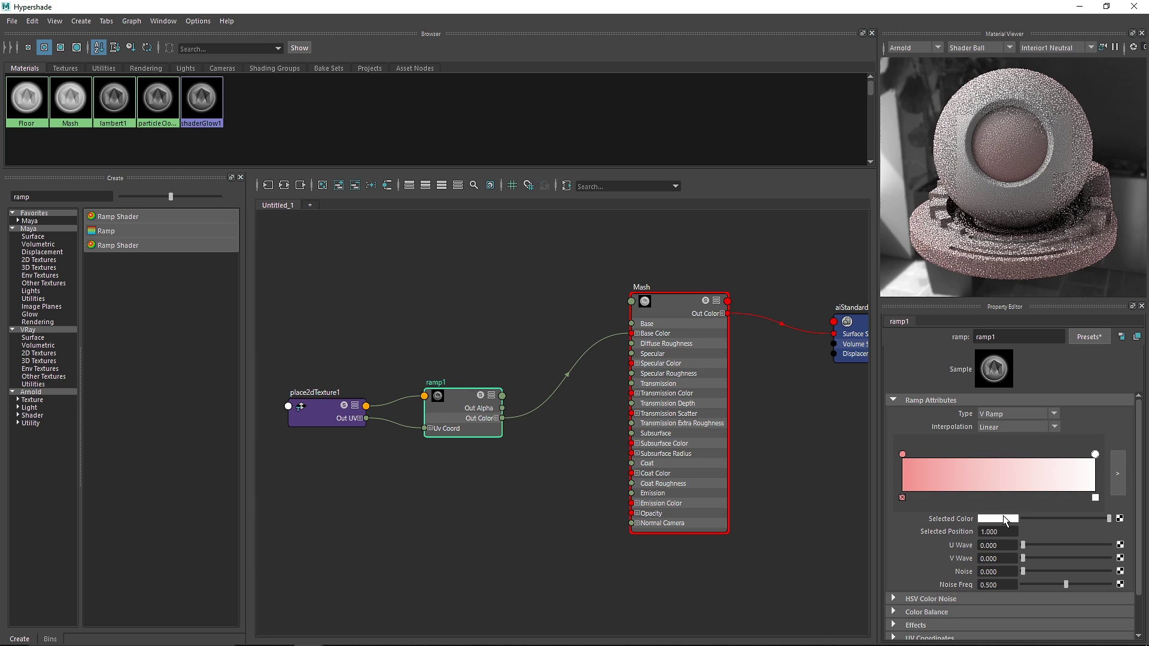
left_click(998, 519)
left_click(1031, 508)
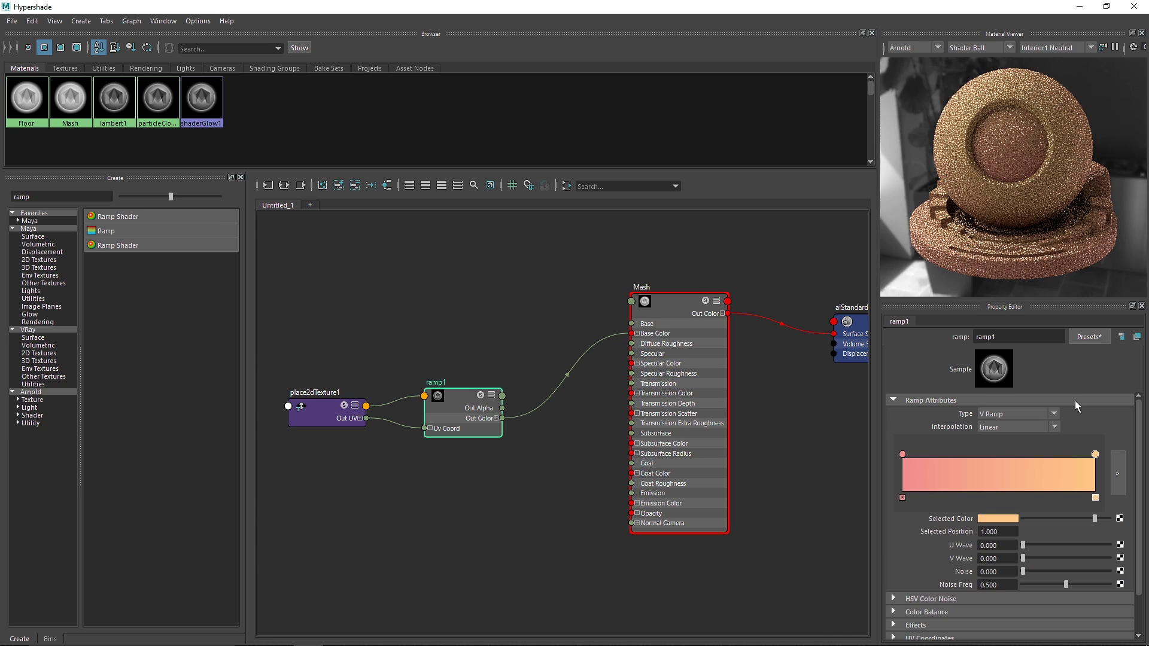
left_click(990, 518)
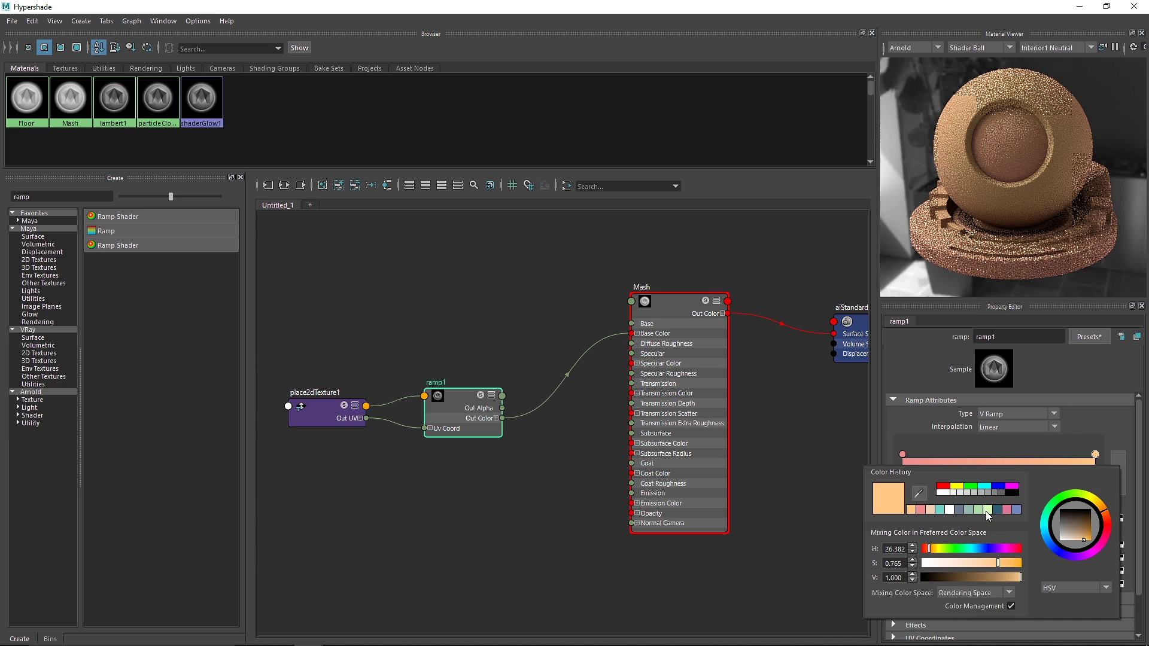
left_click(989, 511)
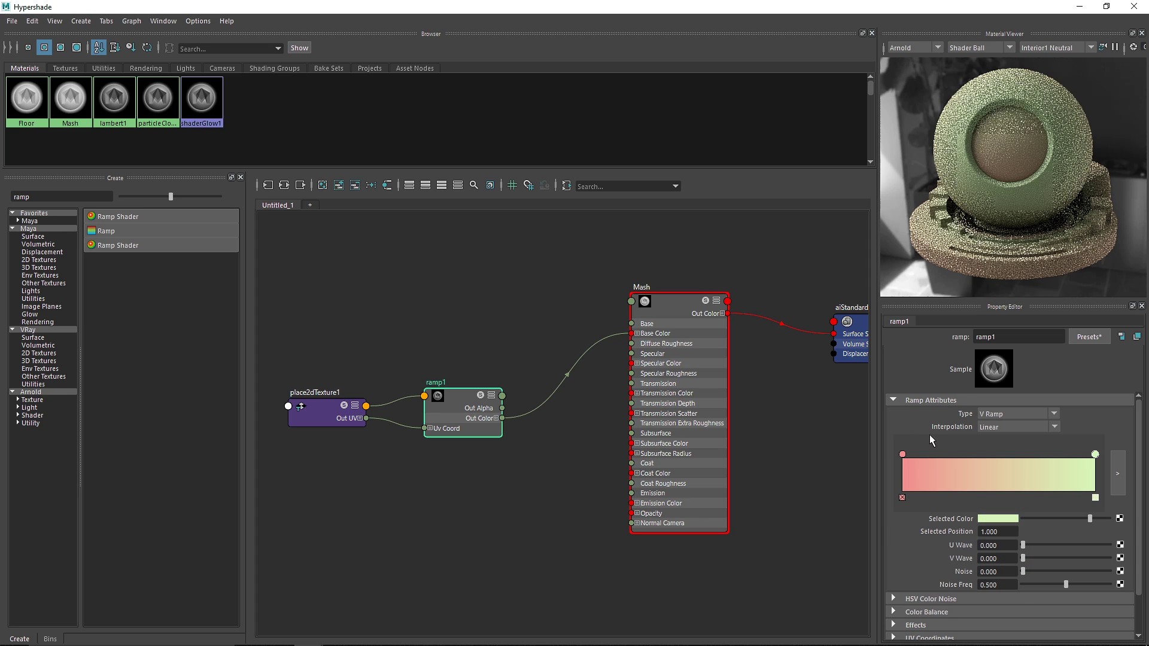
Close Hypershade, open the Arnold RenderView and change the ramp type to Box Ramp
left_click(1134, 7)
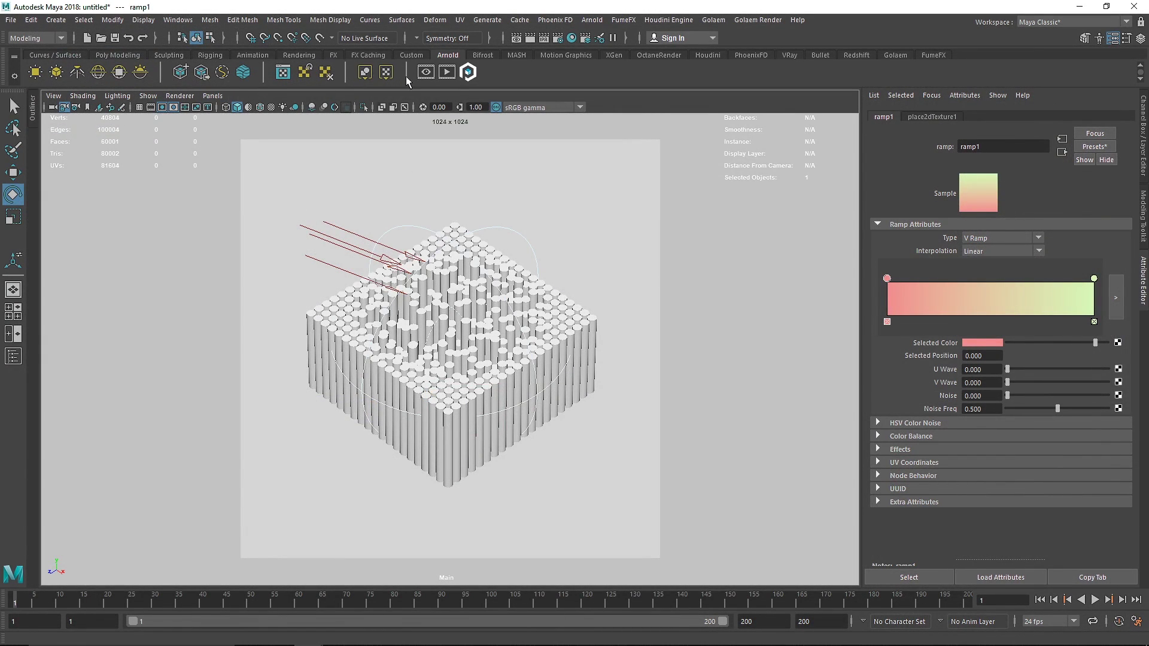
left_click(426, 72)
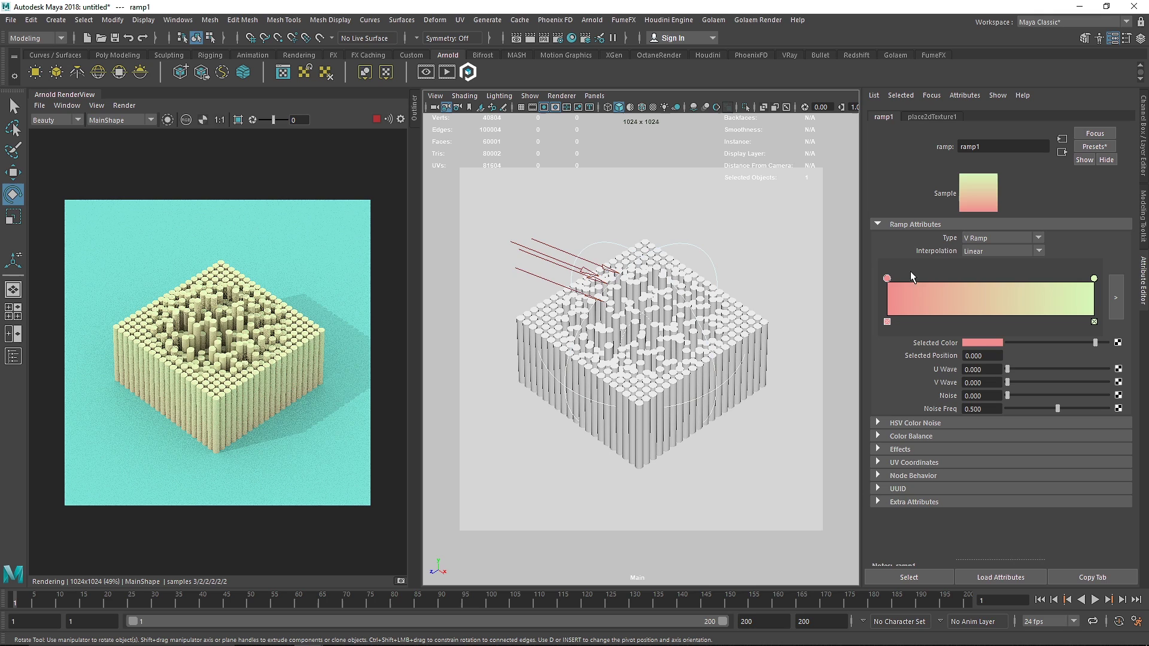
left_click(973, 240)
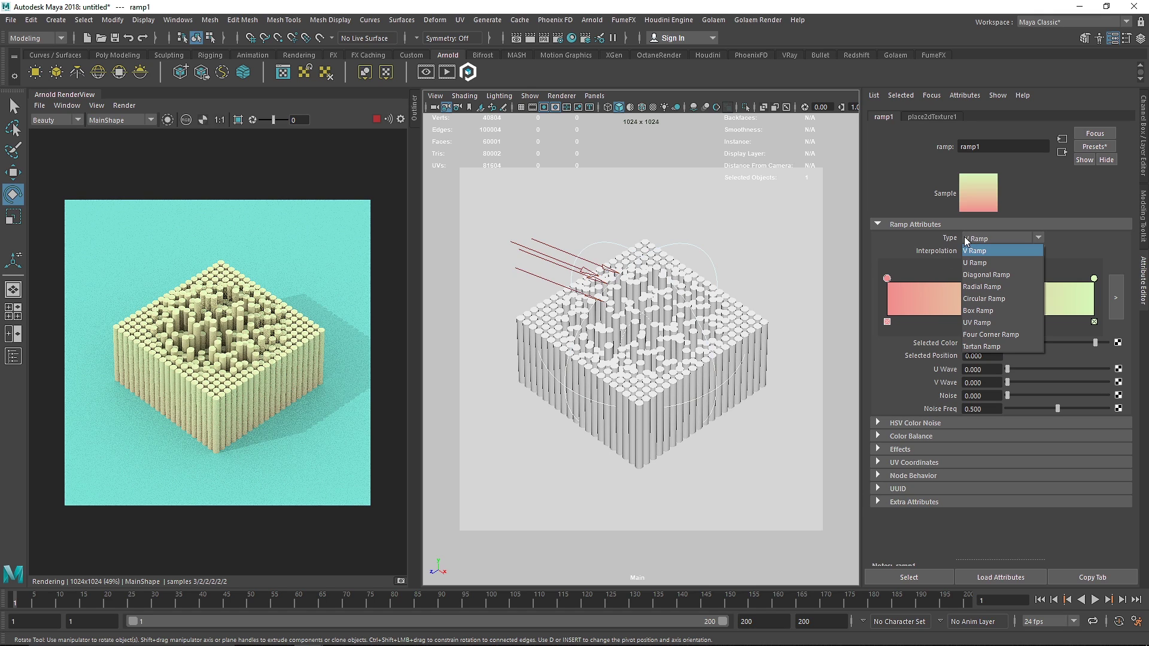
left_click(978, 310)
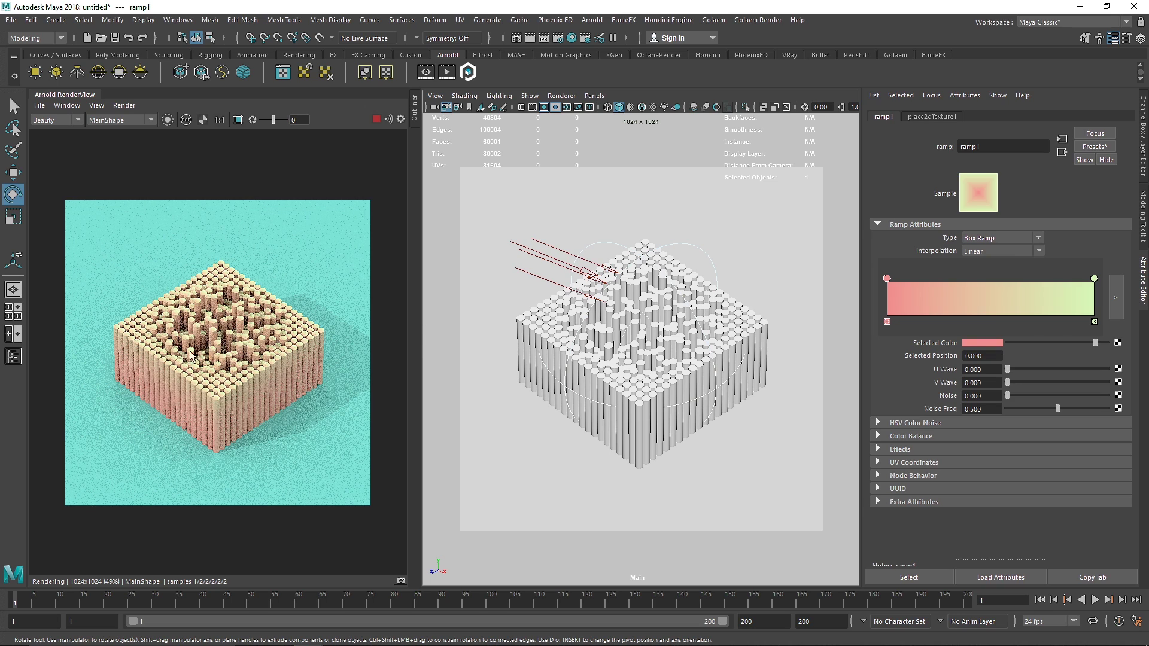
scroll(205, 343, "up", 2)
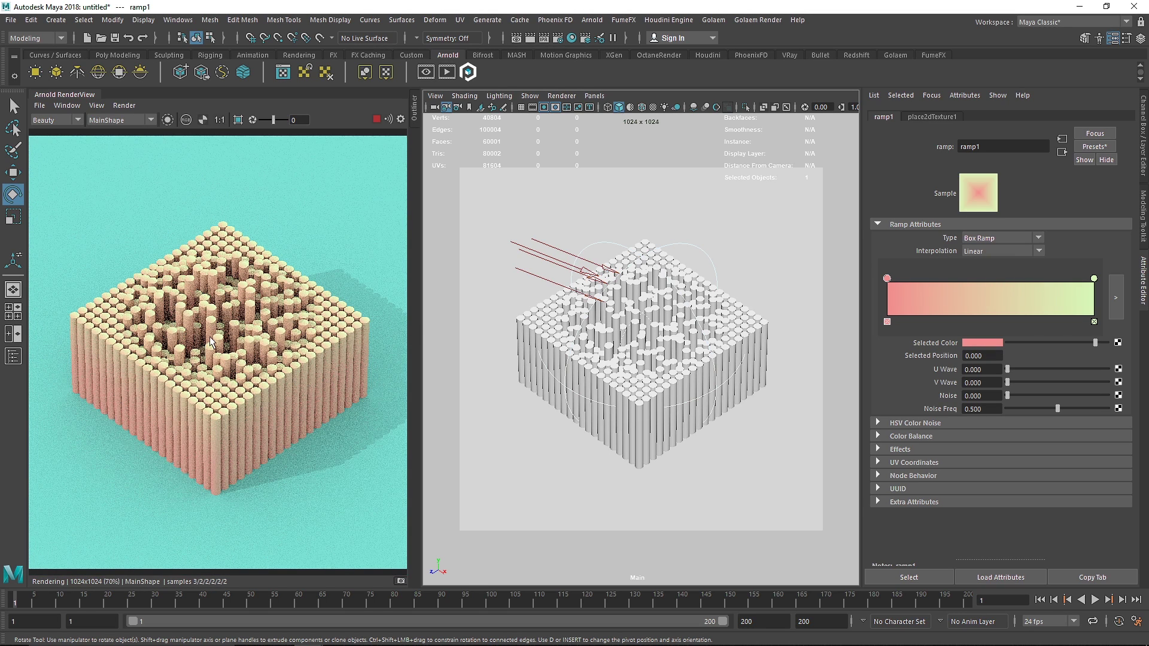
Set the ramp interpolation to None and move the pale green marker to about position 0.341
left_click(974, 252)
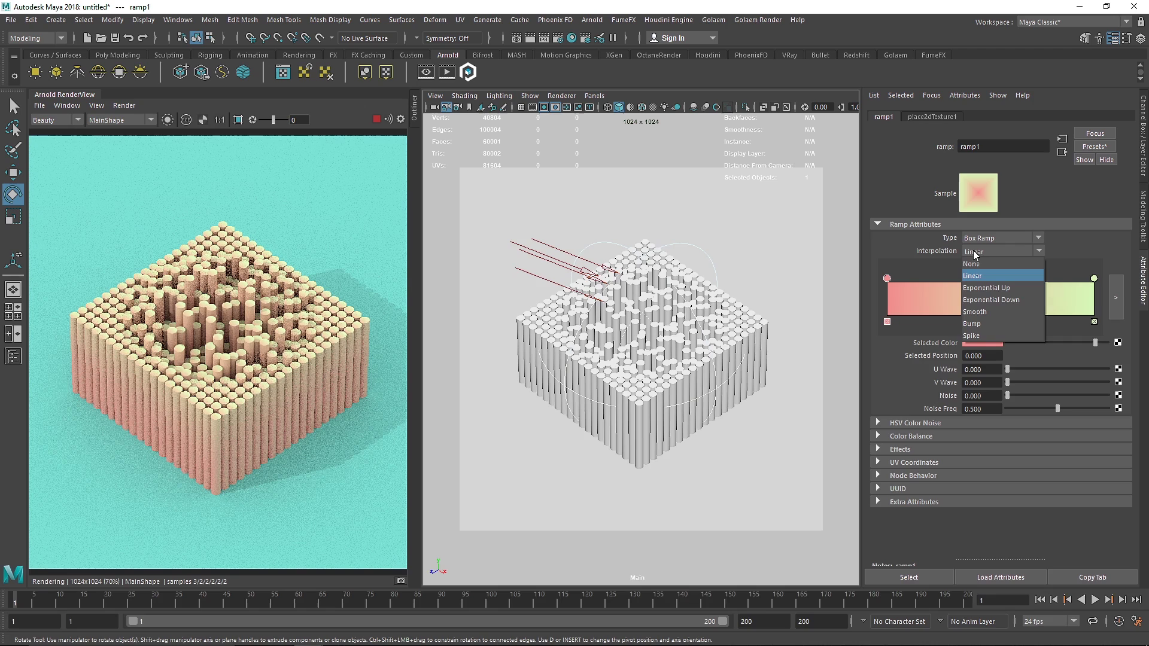
left_click(973, 264)
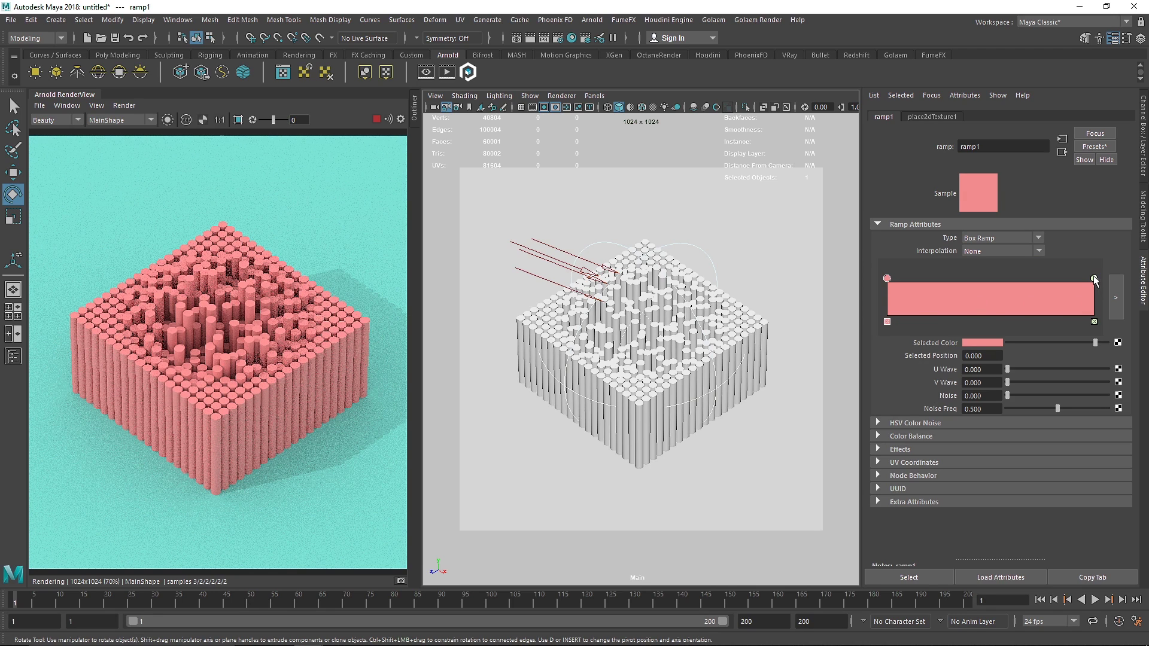
left_click_drag(1095, 279, 1039, 288)
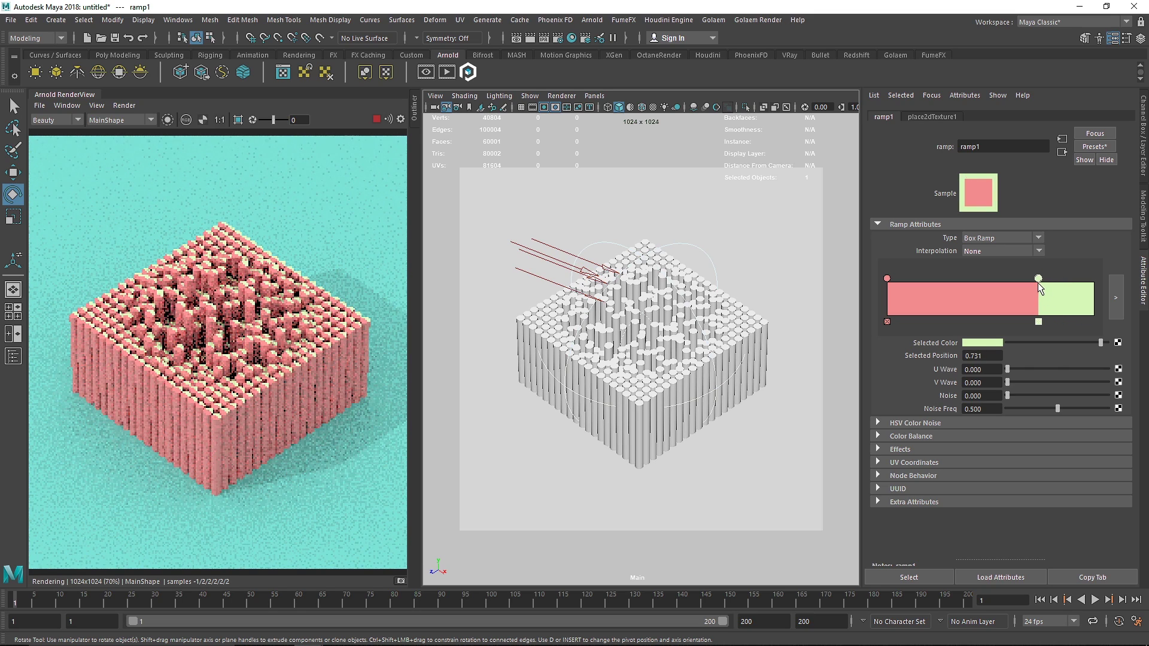
scroll(243, 342, "up", 2)
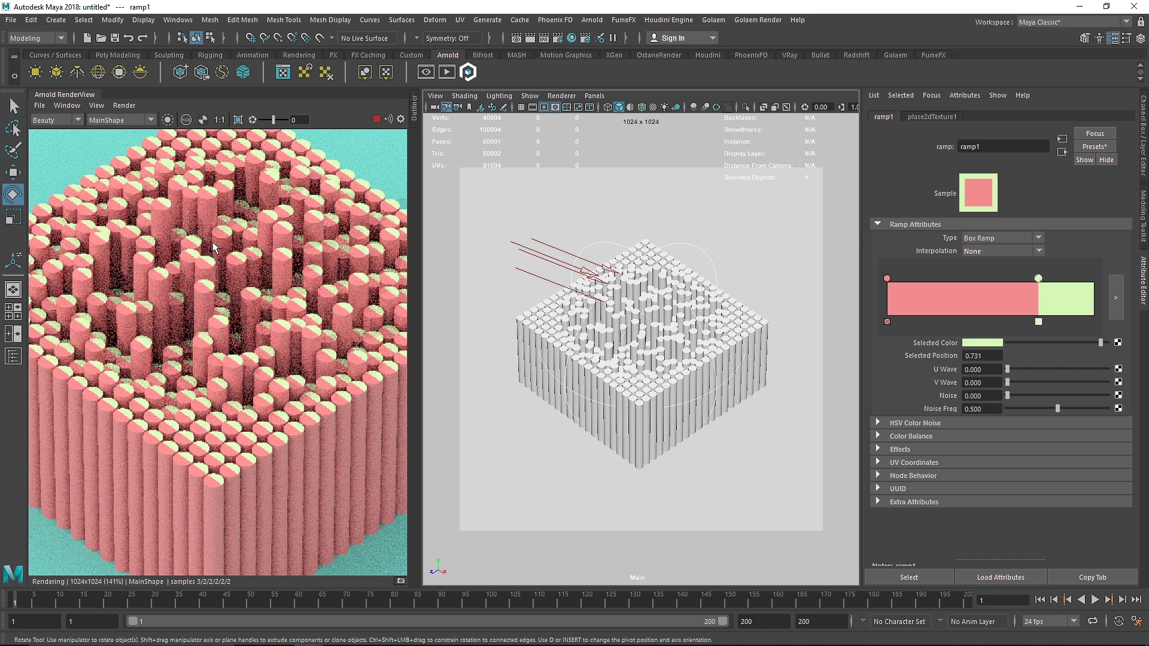
left_click_drag(1039, 279, 993, 279)
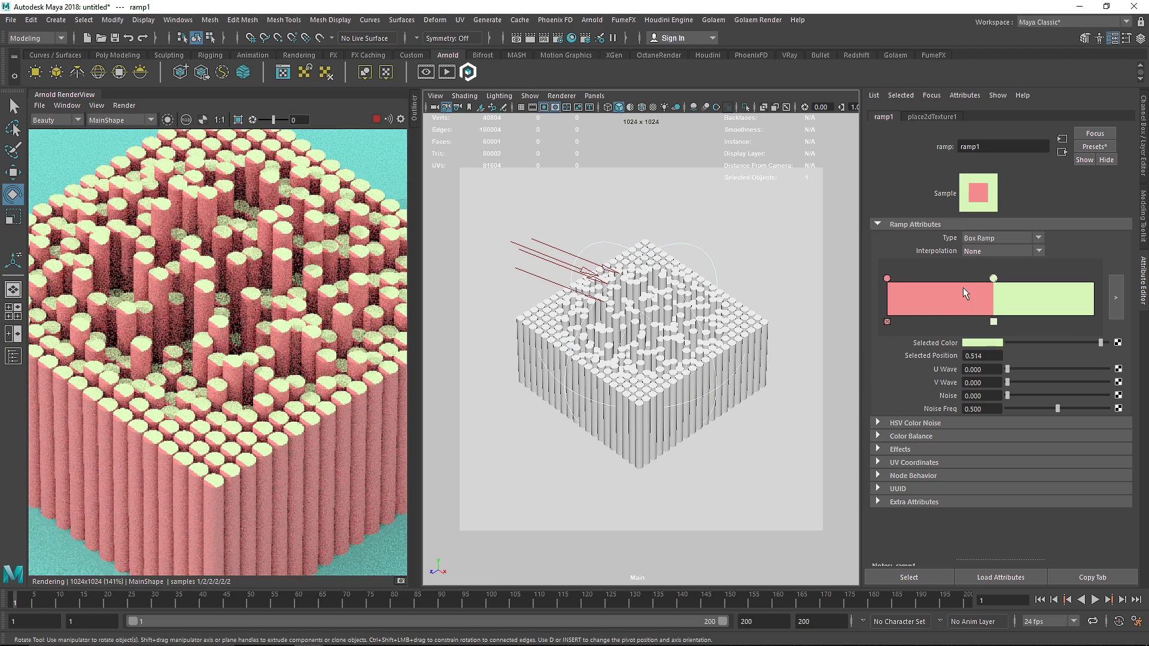
left_click_drag(995, 281, 955, 290)
Move the ramp's pale green marker to about position 0.370 while previewing a cropped render region, and restore the full-frame render
scroll(236, 429, "up", 2)
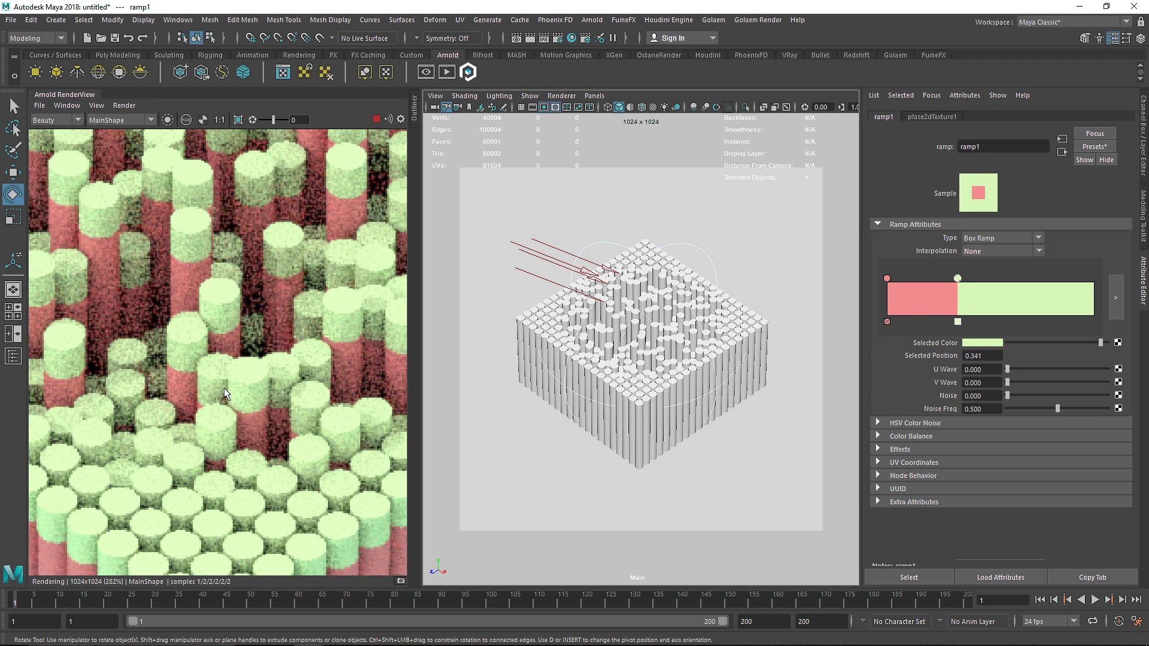
left_click_drag(147, 300, 361, 474)
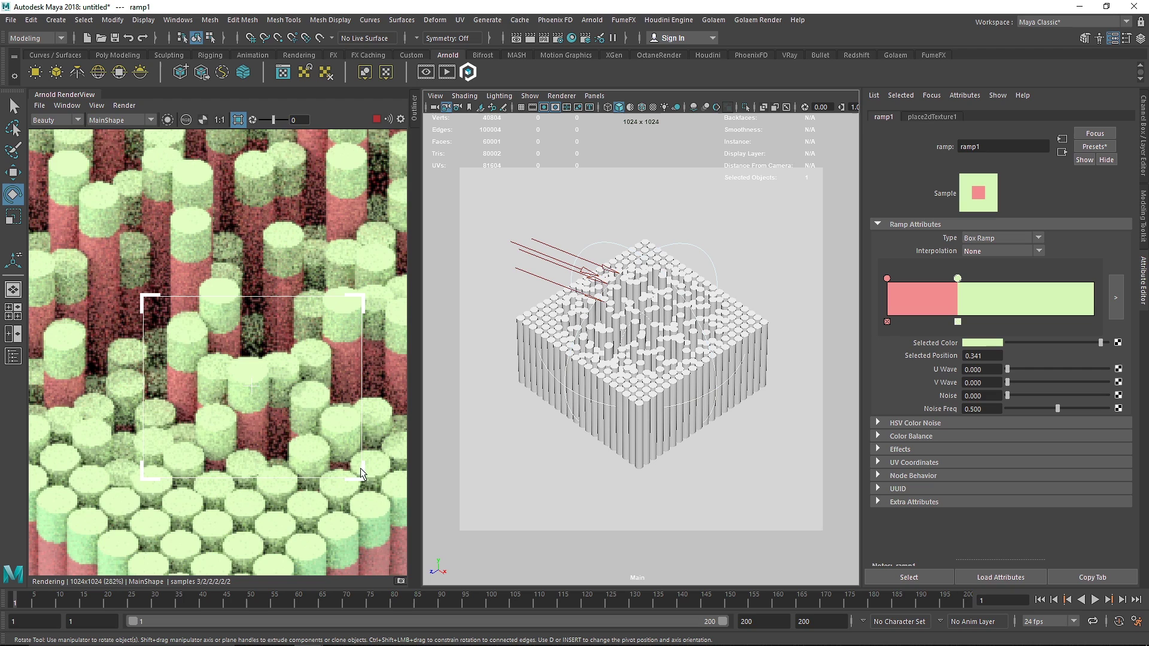
scroll(234, 400, "up", 1)
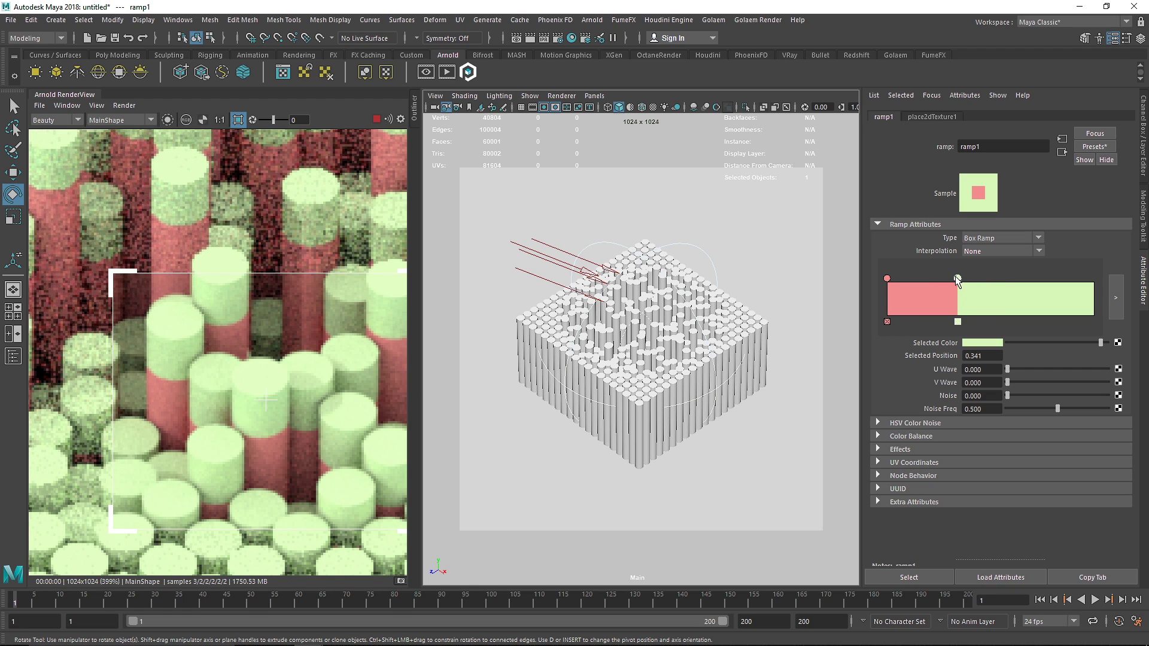
left_click_drag(958, 280, 963, 279)
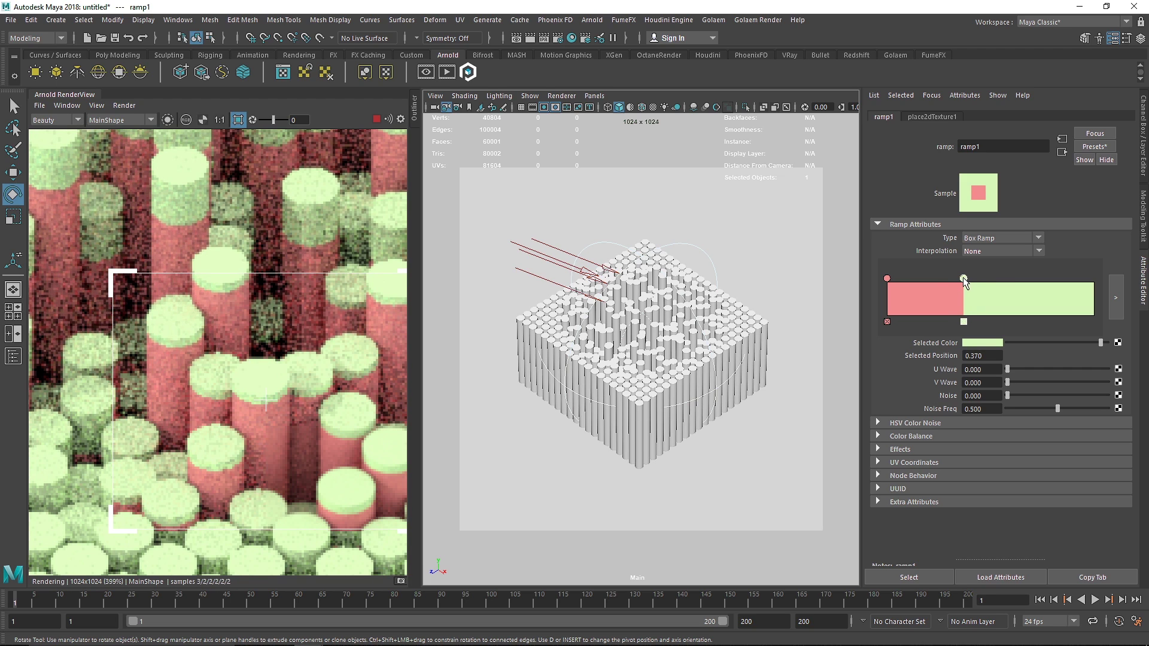
scroll(340, 400, "down", 1)
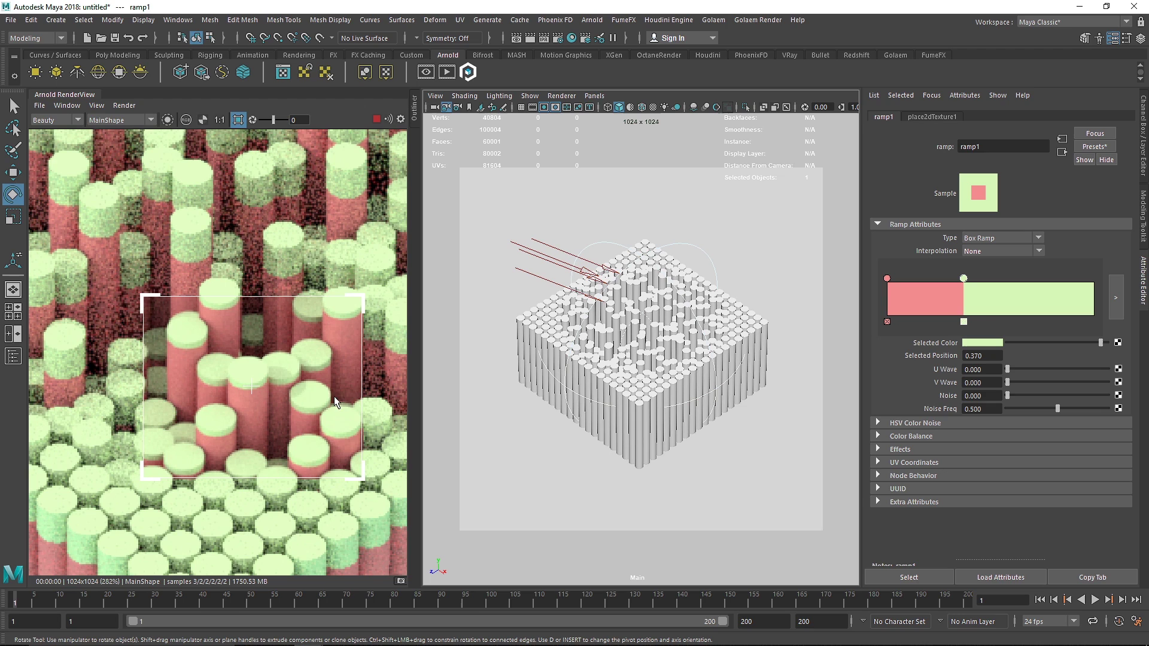
left_click(238, 120)
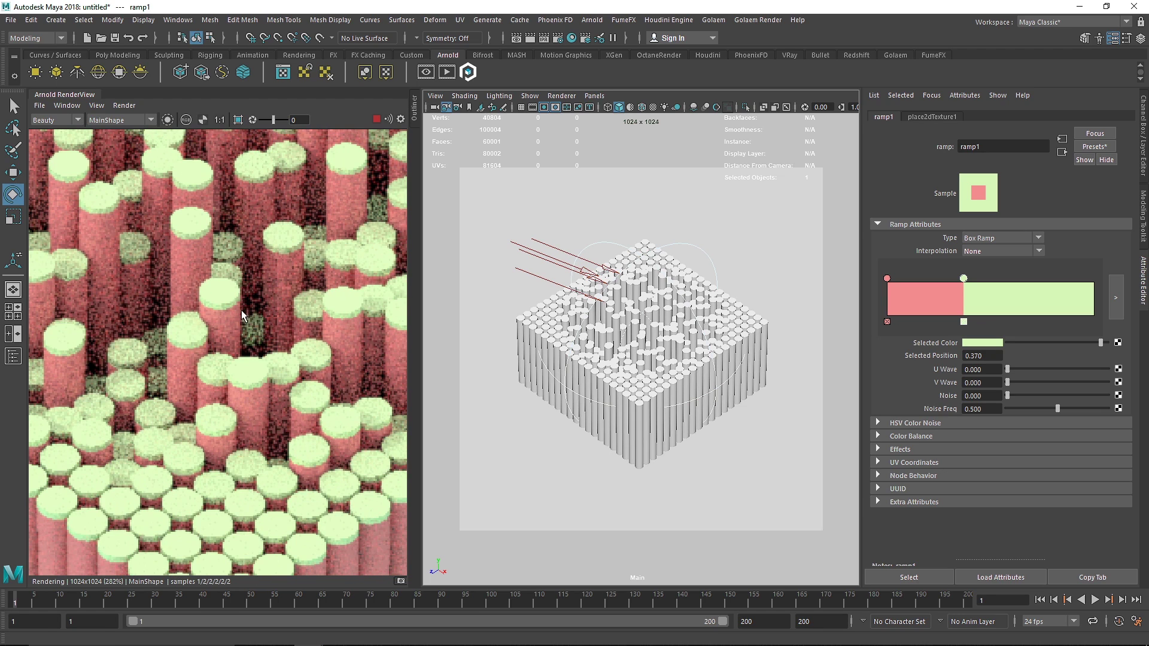
scroll(243, 324, "down", 2)
scroll(243, 325, "down", 1)
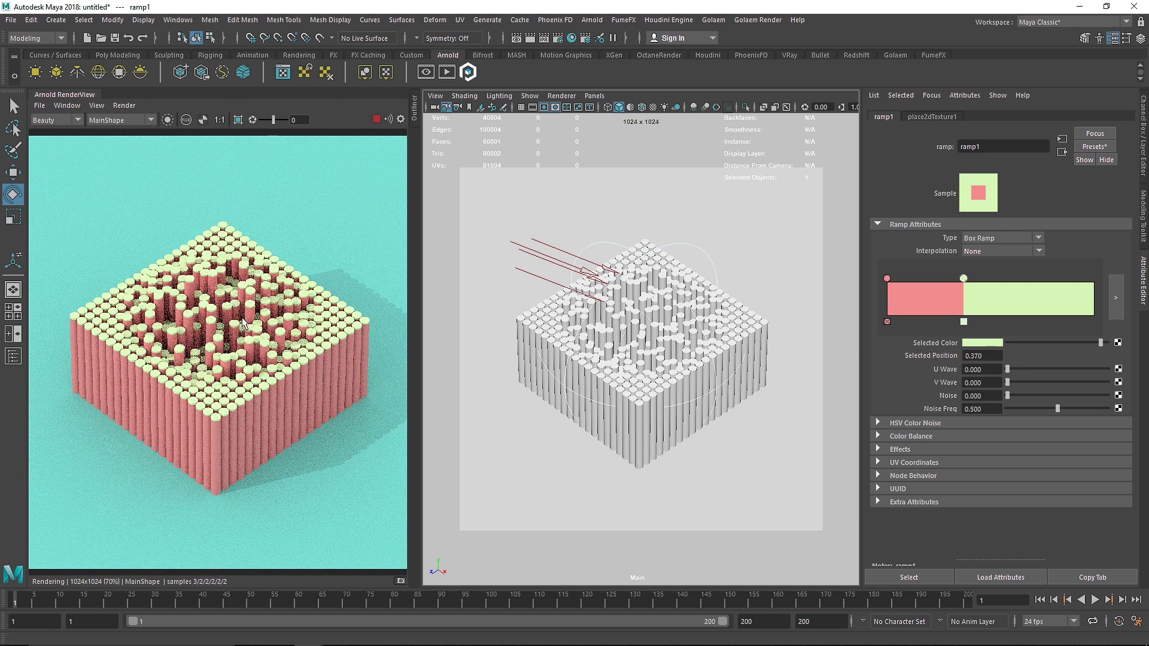
scroll(241, 314, "down", 1)
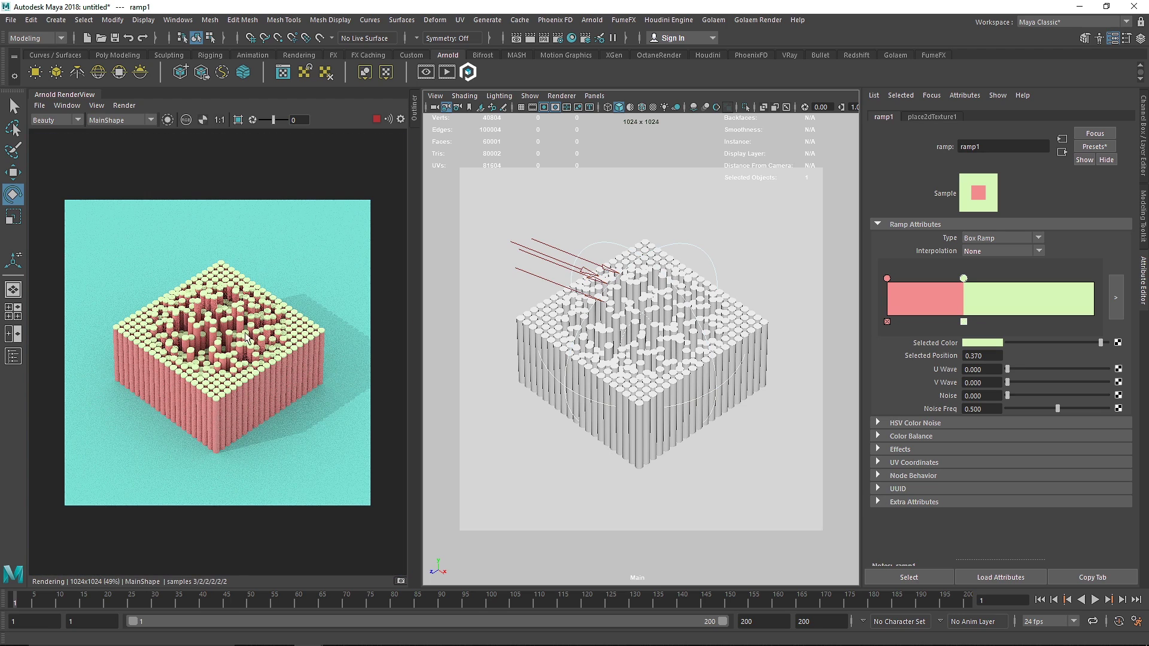
scroll(243, 340, "up", 1)
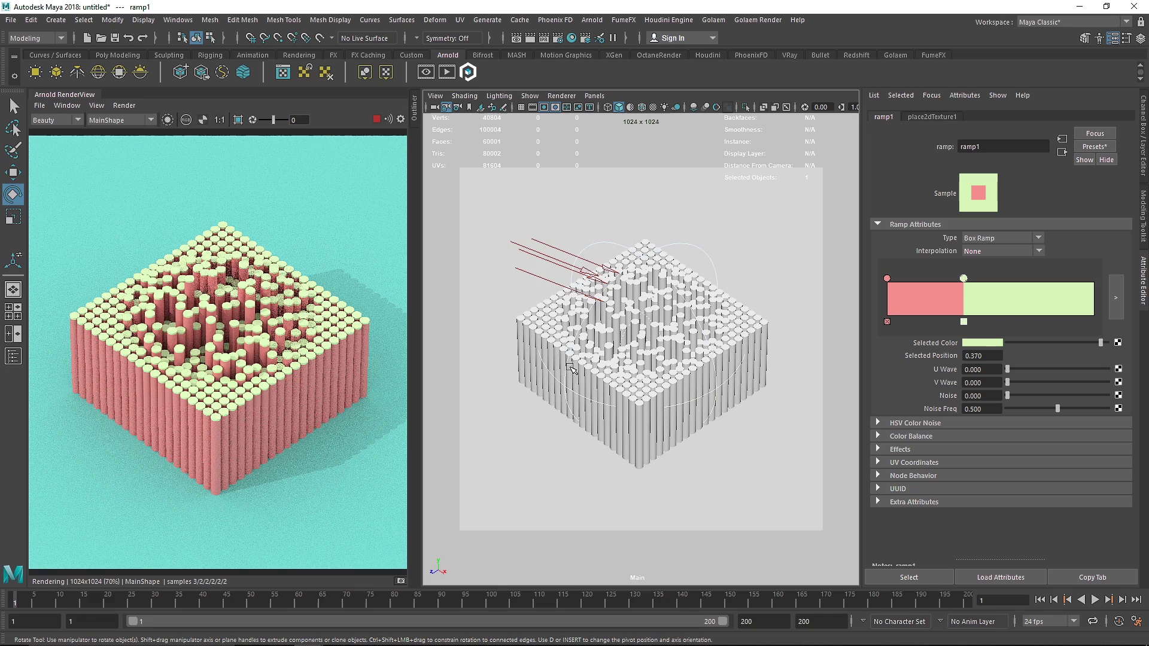
Set the Random Seed of the MASH1_Random node to 18, reaching it through the selected falloff object
left_click(989, 342)
left_click(701, 306)
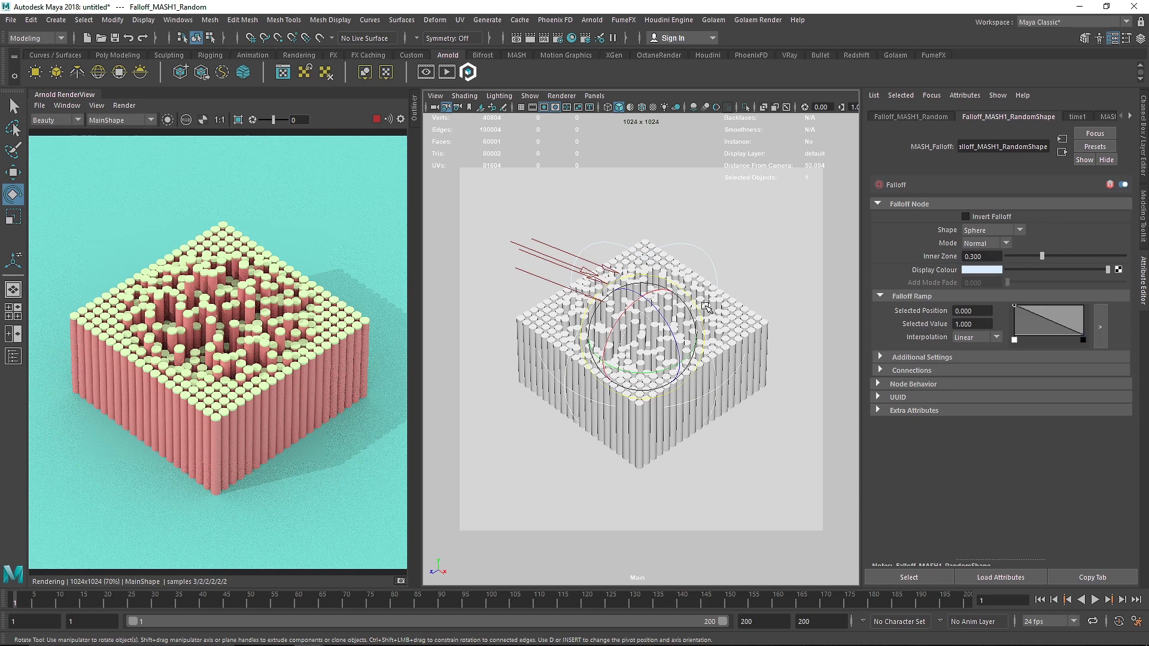
scroll(1080, 116, "down", 2)
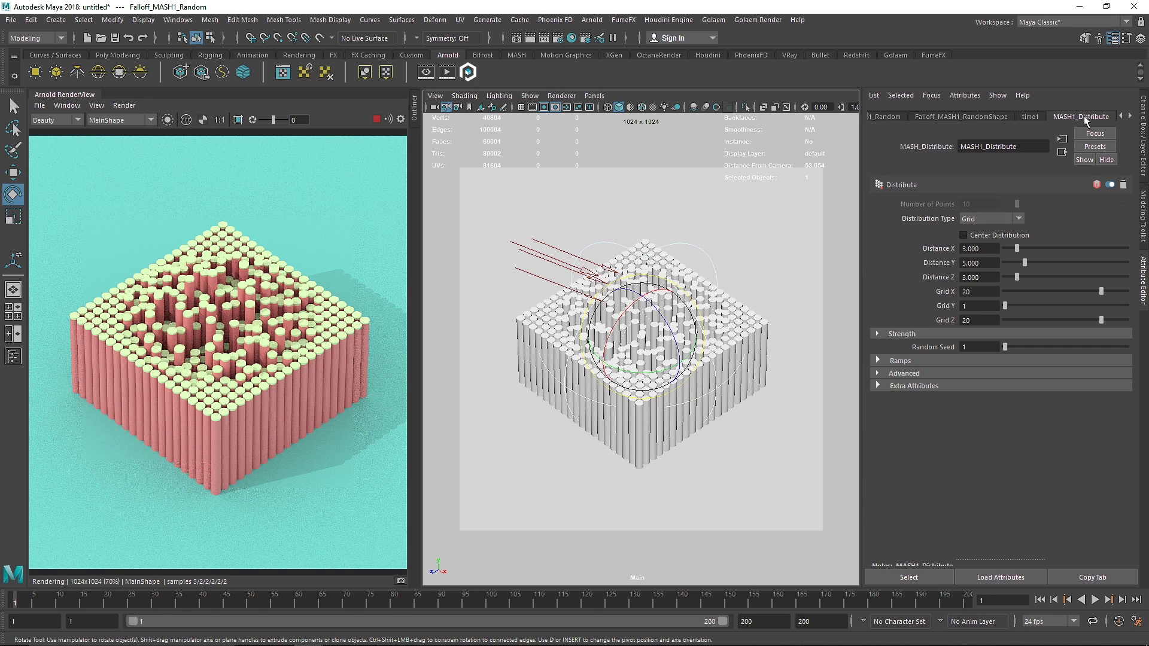
scroll(1035, 116, "down", 1)
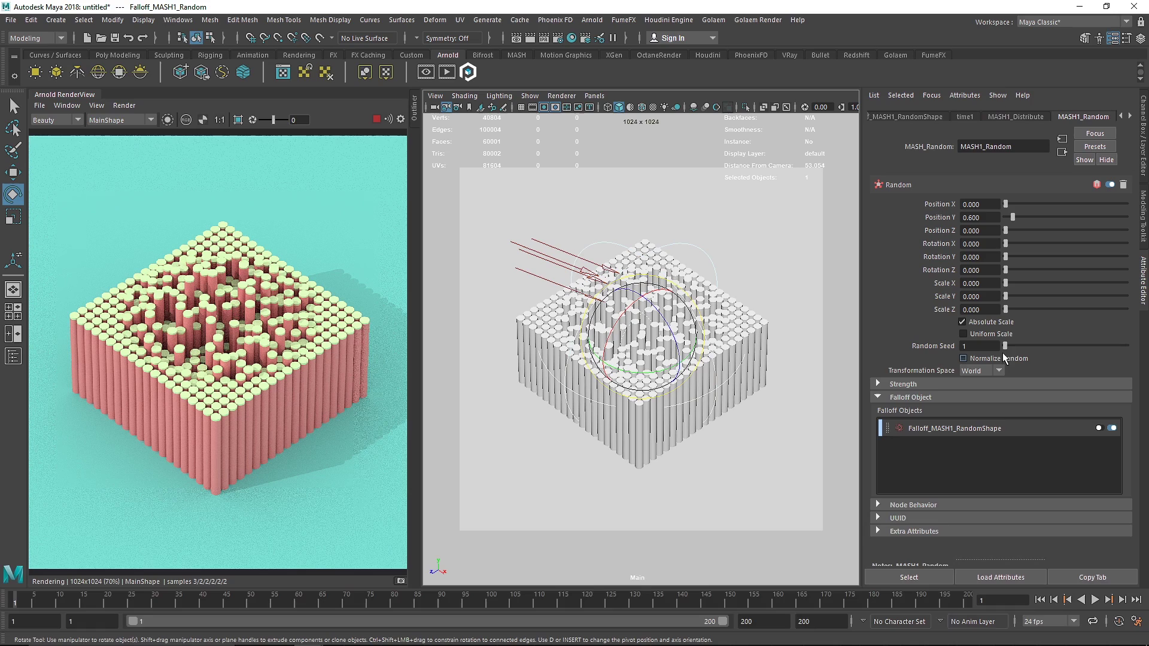
left_click_drag(1007, 346, 1026, 350)
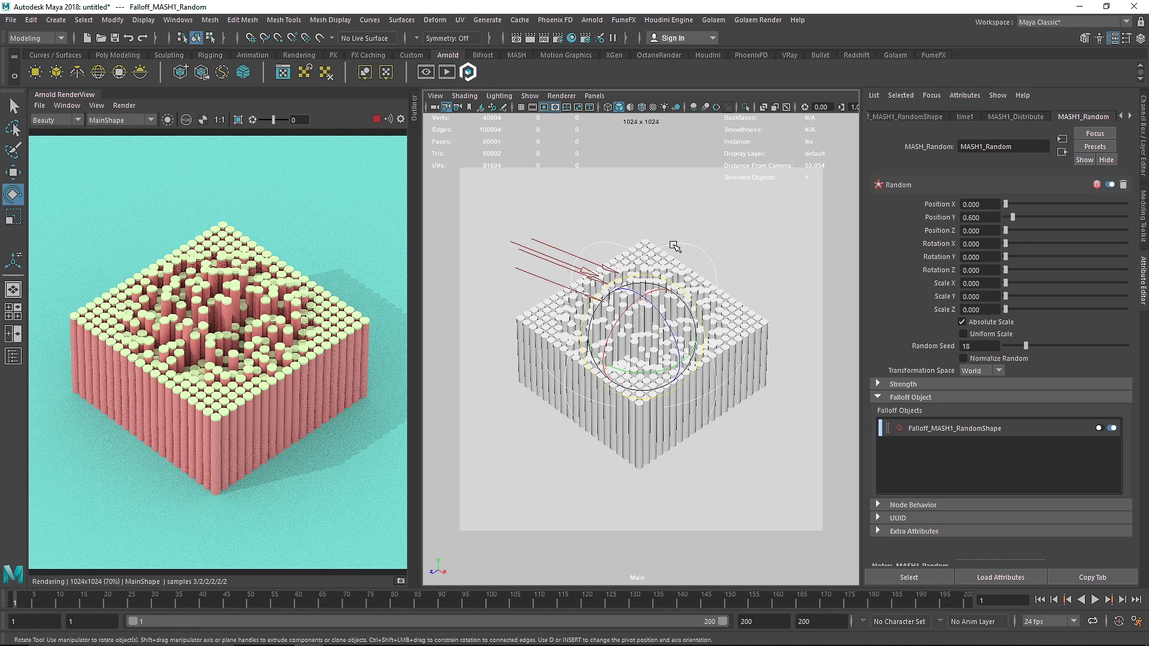
Raise the falloff sphere slightly along the vertical axis and open the attributes of Falloff_MASH1_RandomShape
key("w")
left_click_drag(640, 291, 640, 279)
double_click(960, 428)
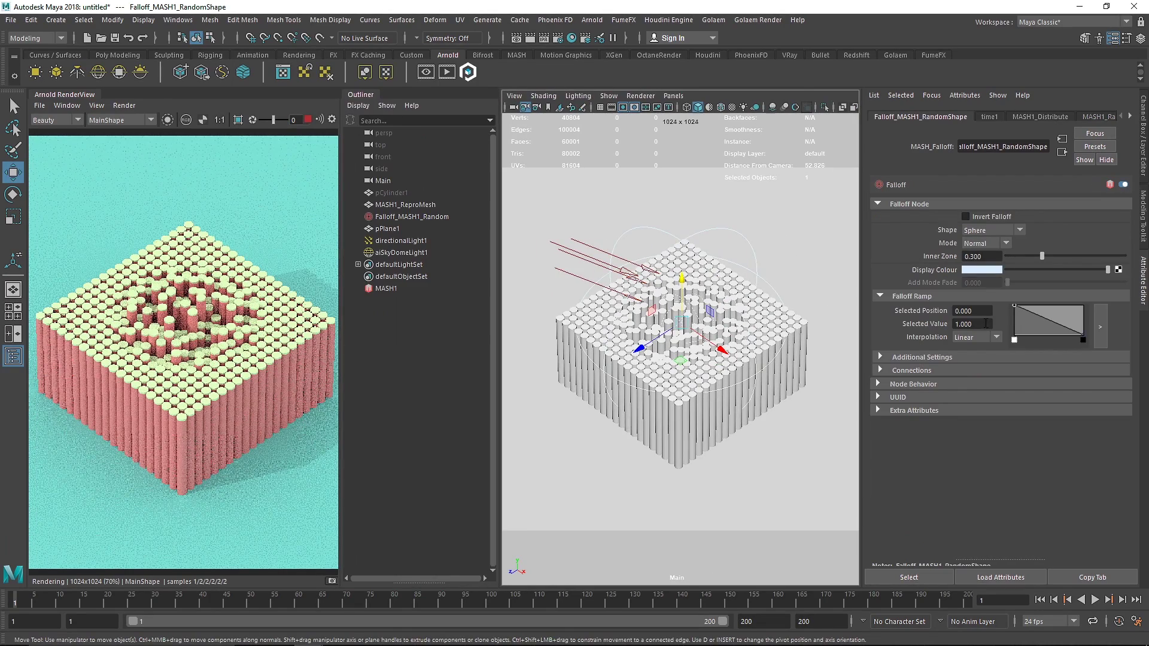
Try inverting the falloff with its sphere lowered into the rods, and switch the inversion back off
left_click(980, 216)
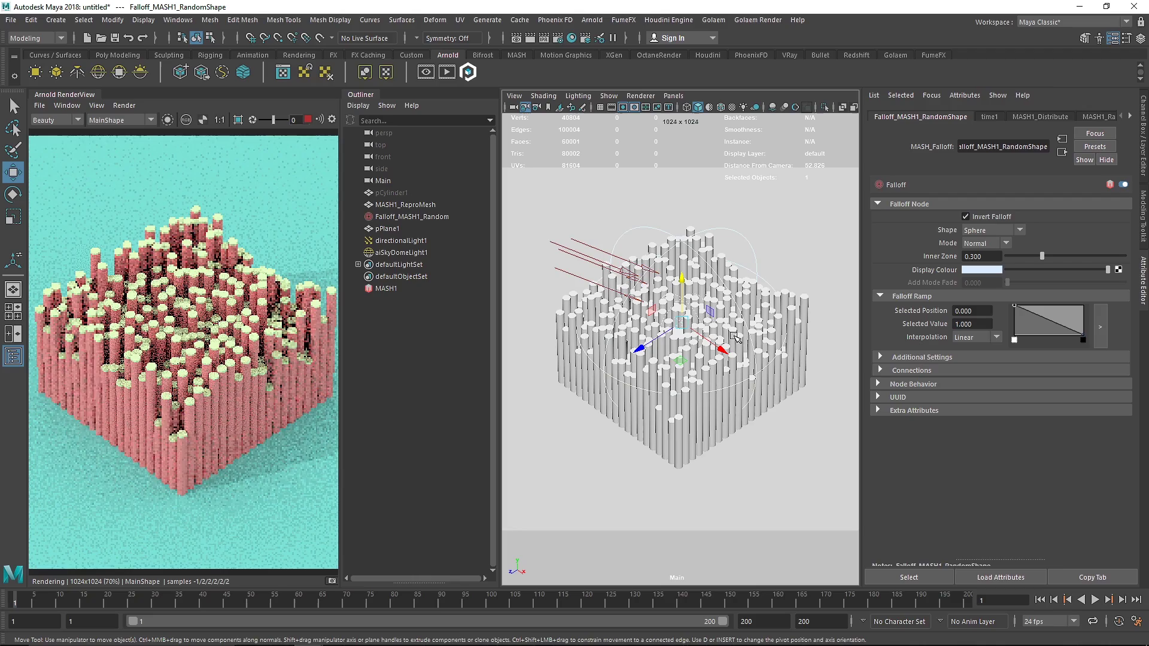
left_click_drag(680, 276, 668, 322)
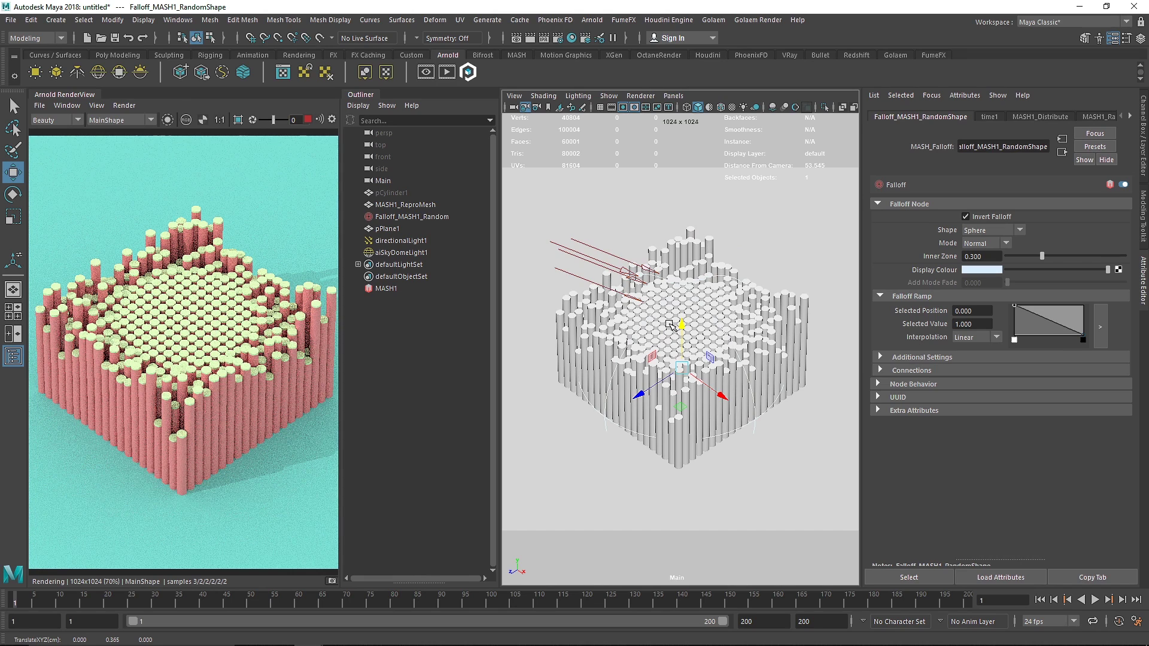
left_click(991, 217)
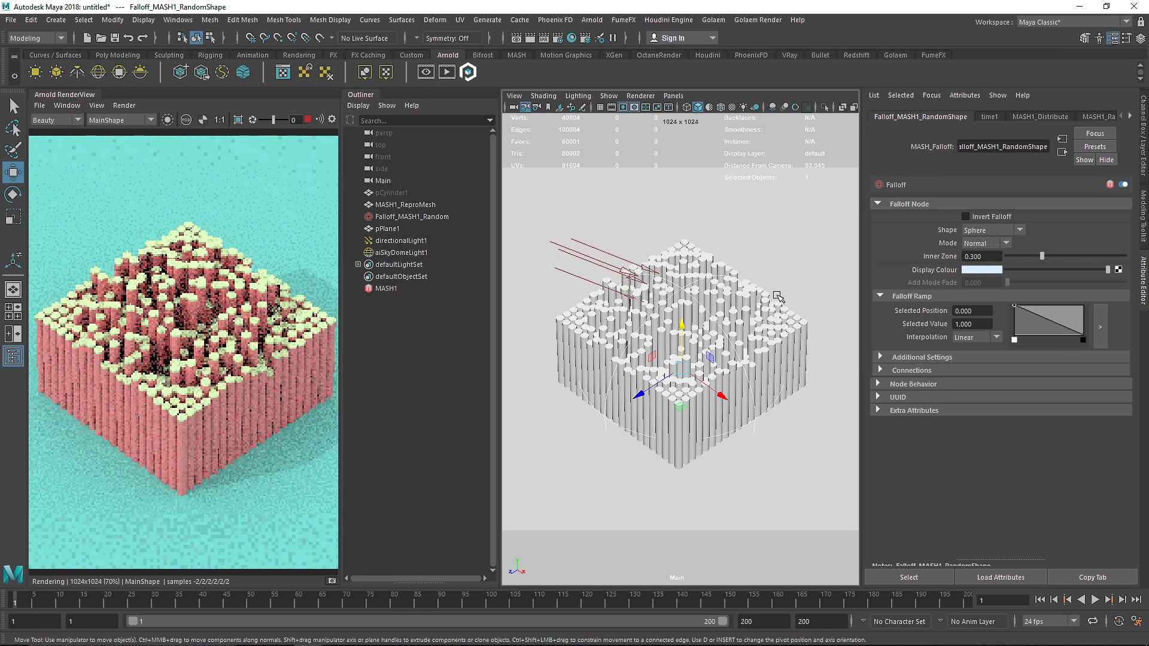
Raise the falloff sphere to about 1.24 cm in Y and check the whole grid in the live render
left_click_drag(681, 340, 681, 305)
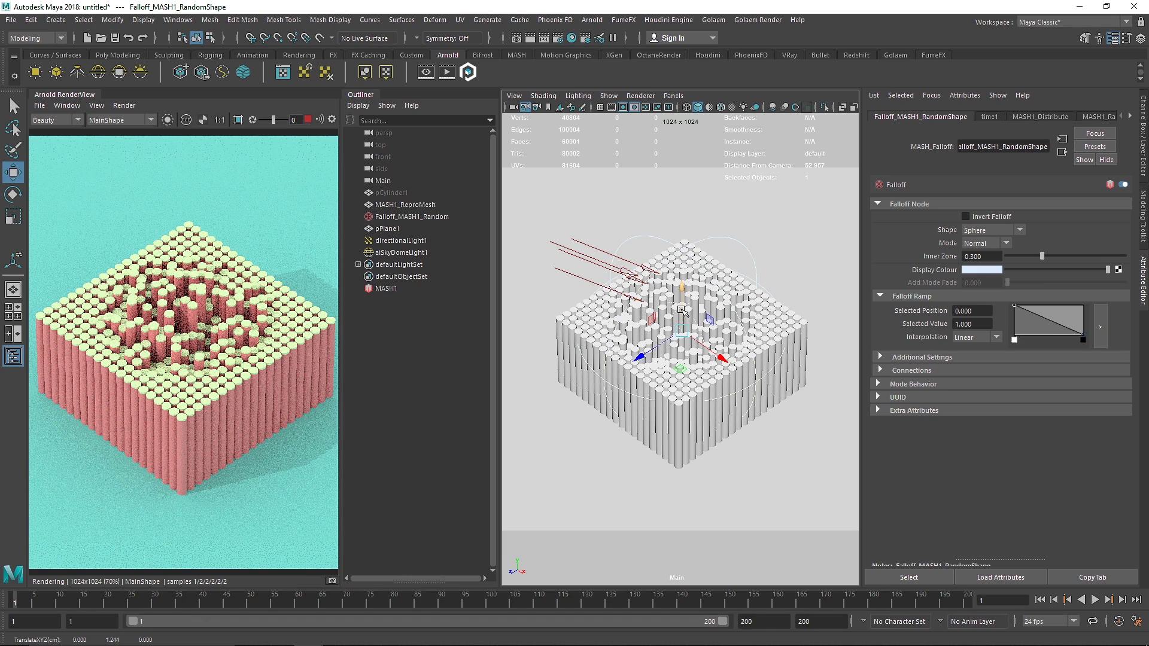
scroll(254, 314, "down", 2)
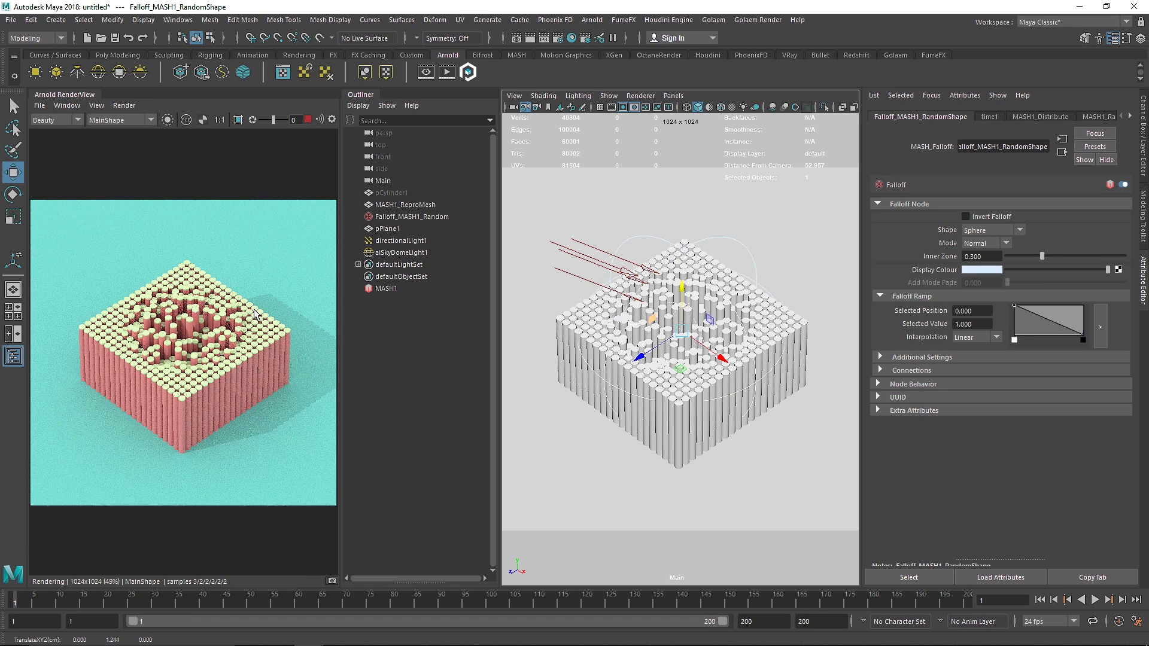